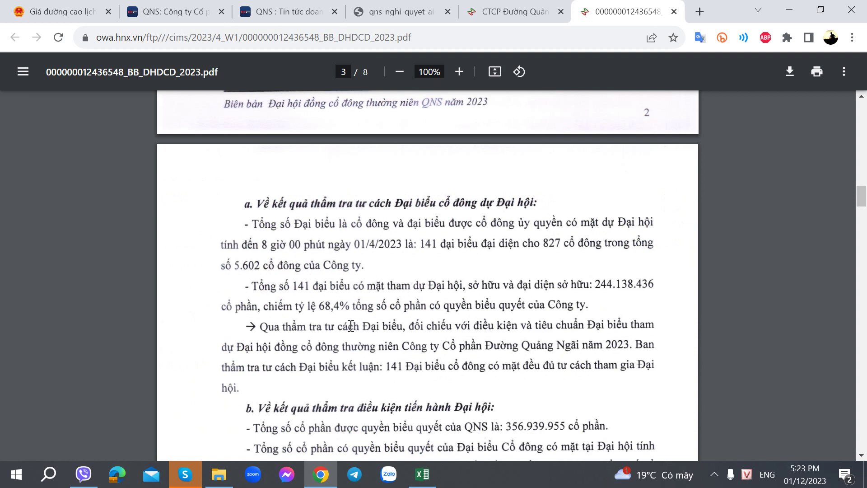
Switch to the QNS workbook in Excel and enter 68.4% in G378, beside the 141 shareholders who attended the meeting
key(alt+Tab)
key(Right)
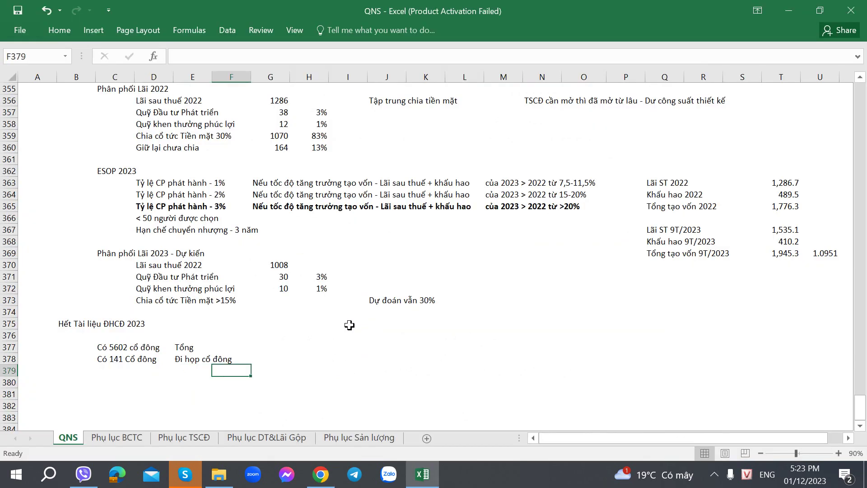
key(Right)
key(Up)
key(alt+Tab)
key(alt+Tab)
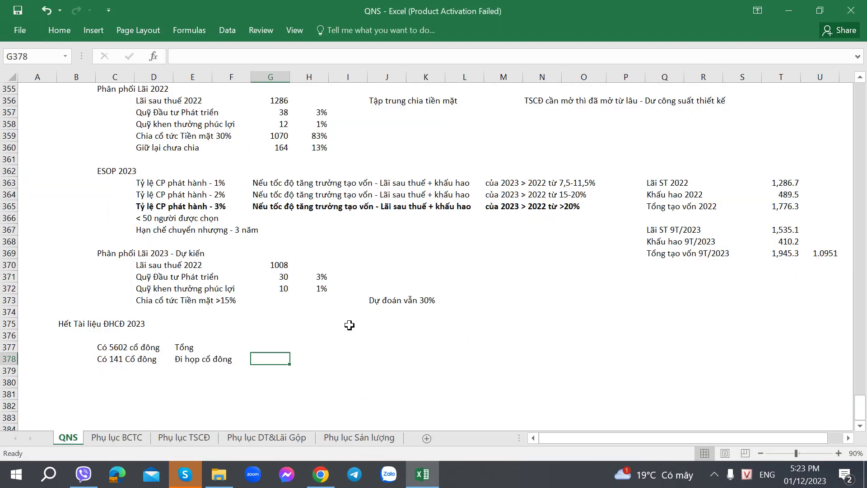
text(68.4)
text(5)
key(BackSpace)
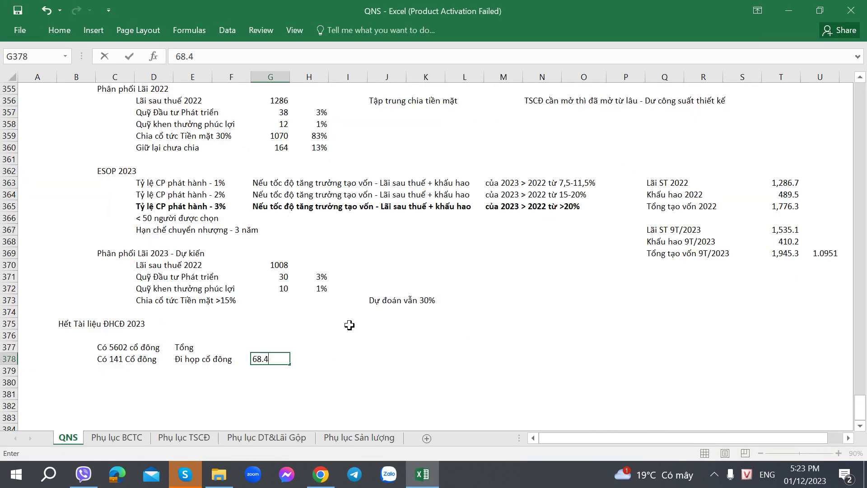
text(%)
key(Right)
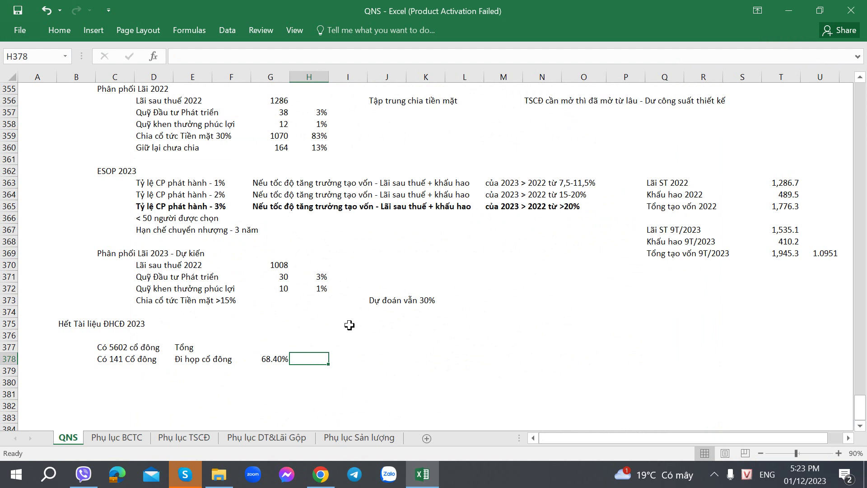
click(352, 356)
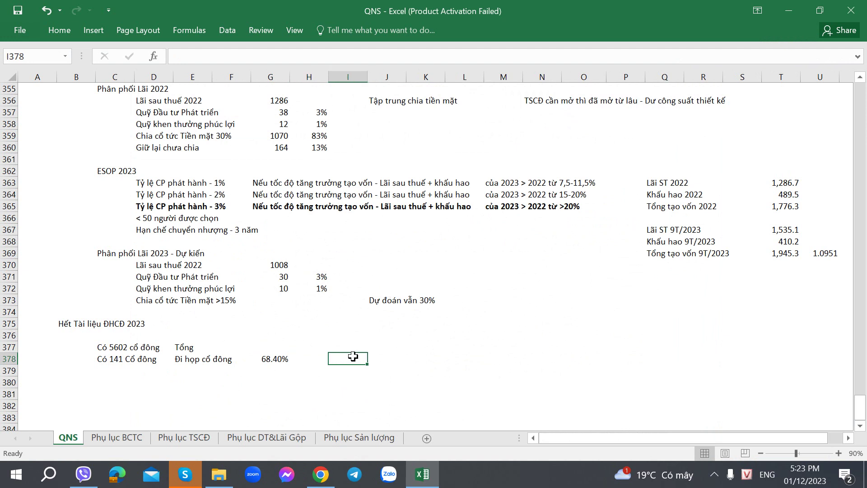
click(285, 360)
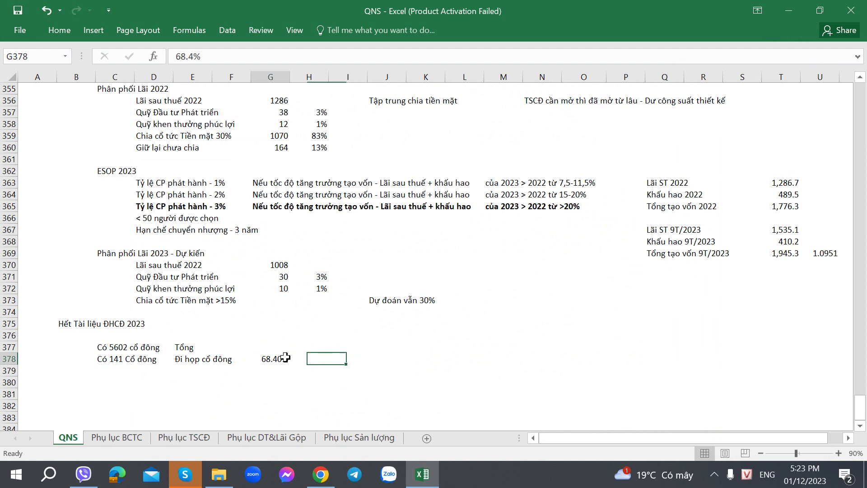
Return to the 2023 shareholder meeting minutes in Chrome and read the attendance check, the agenda and the discussion section
key(alt+Tab)
scroll(351, 400, down, 3)
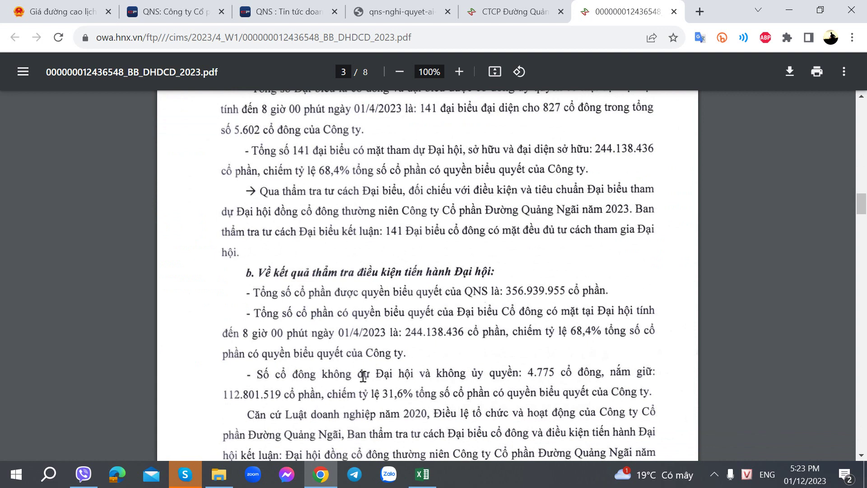
scroll(363, 376, down, 3)
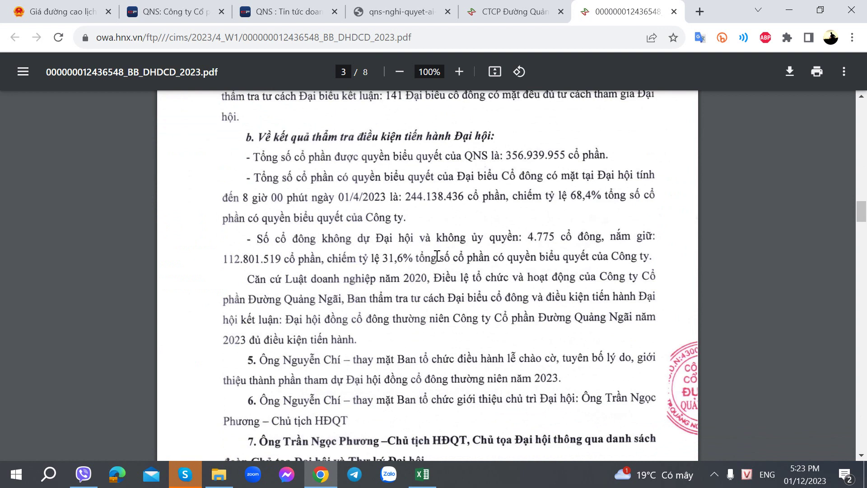
scroll(437, 256, down, 2)
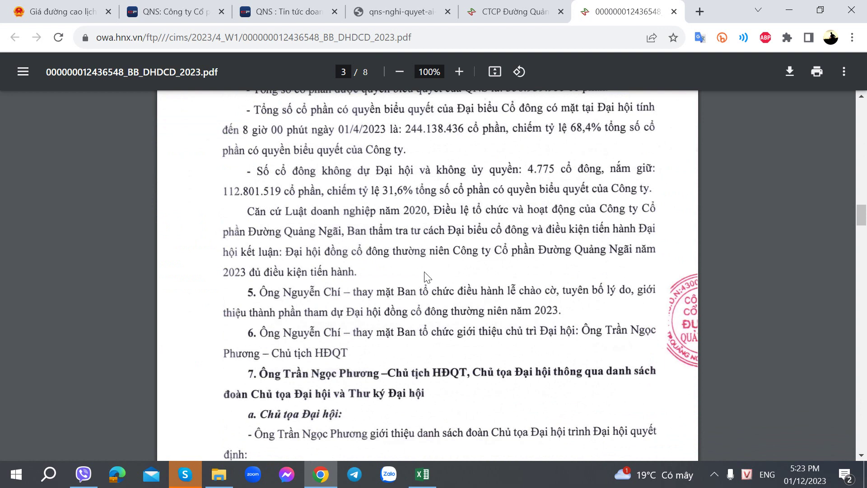
scroll(384, 230, down, 8)
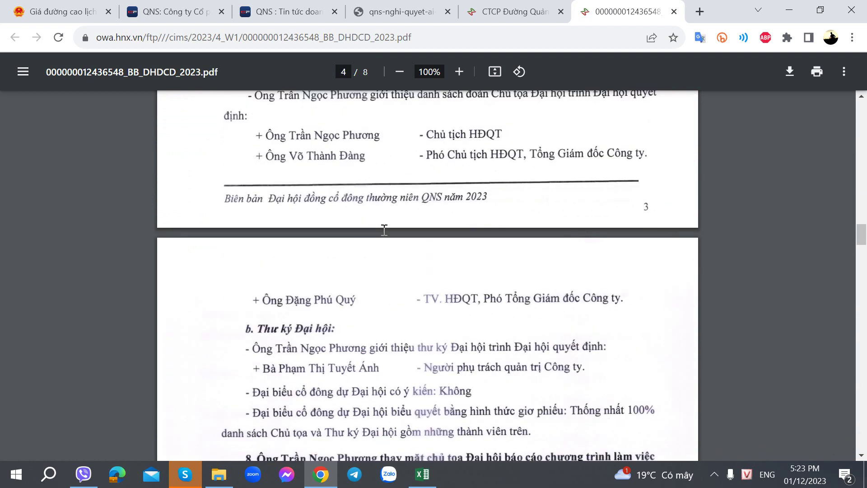
scroll(384, 230, down, 6)
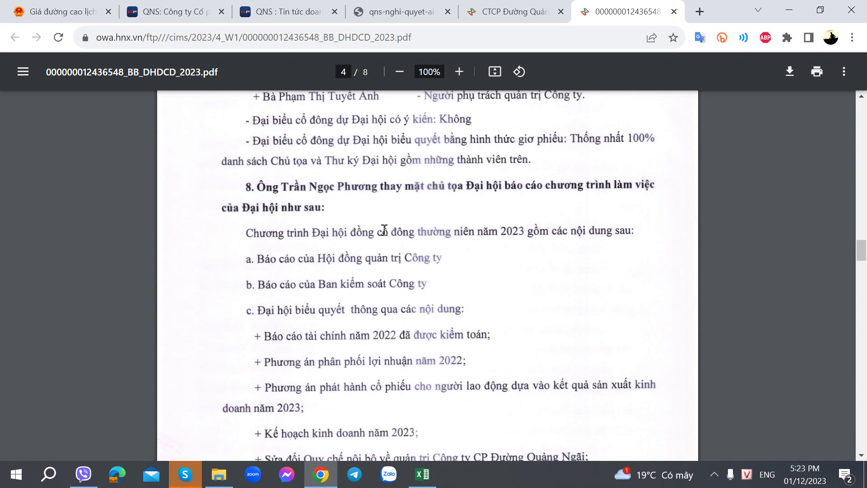
scroll(384, 230, down, 12)
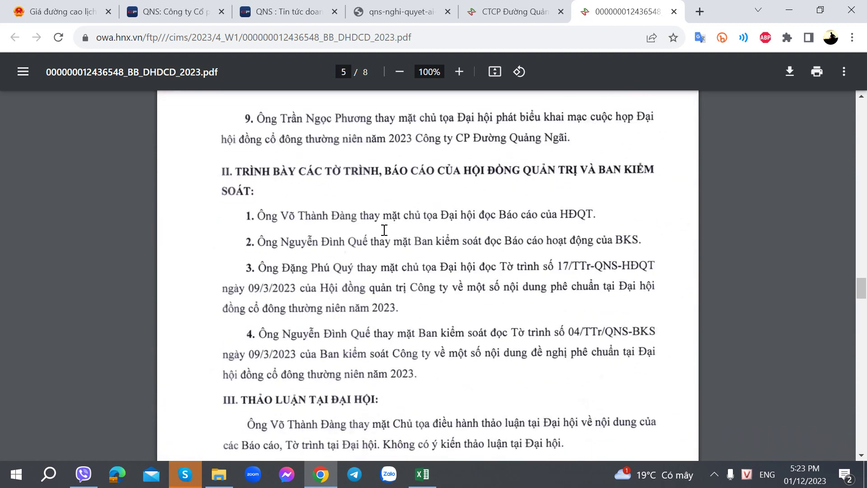
scroll(384, 229, down, 5)
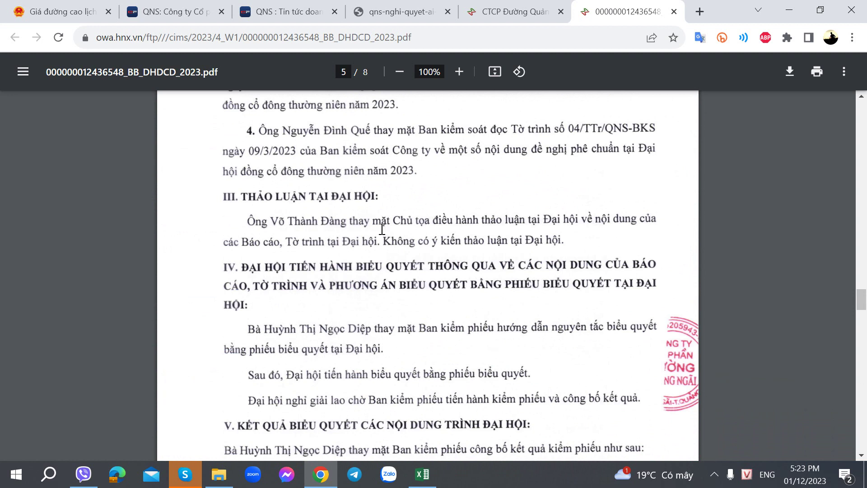
drag(307, 220, 440, 246)
click(429, 249)
Examine the voting results for the board report, the supervisory board report and the audited 2022 financial statements
scroll(427, 251, down, 5)
scroll(427, 251, down, 2)
scroll(427, 251, down, 5)
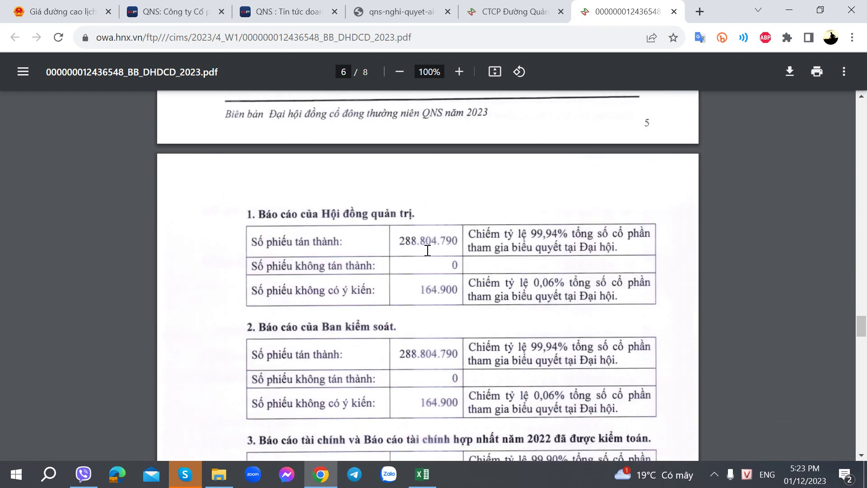
scroll(427, 250, down, 3)
scroll(427, 250, up, 3)
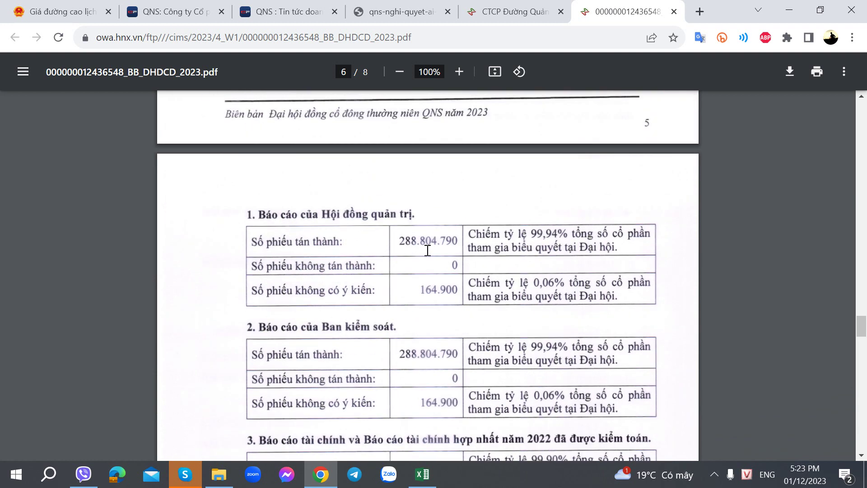
scroll(427, 250, down, 2)
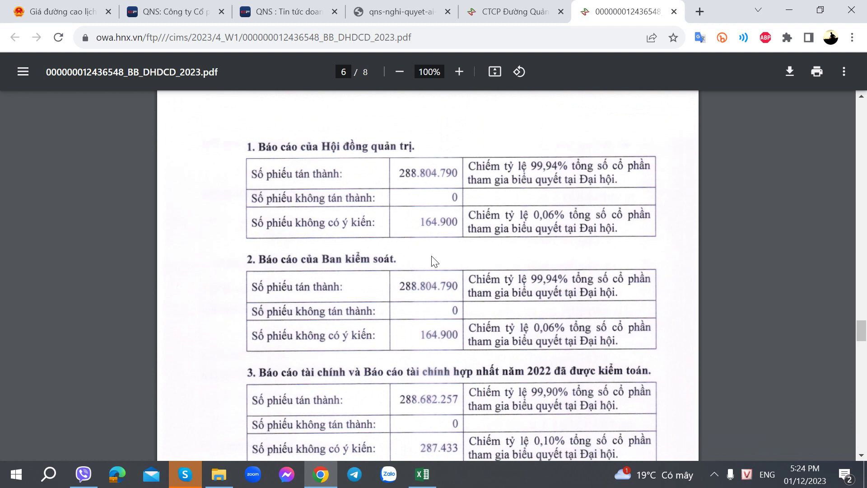
scroll(434, 261, down, 3)
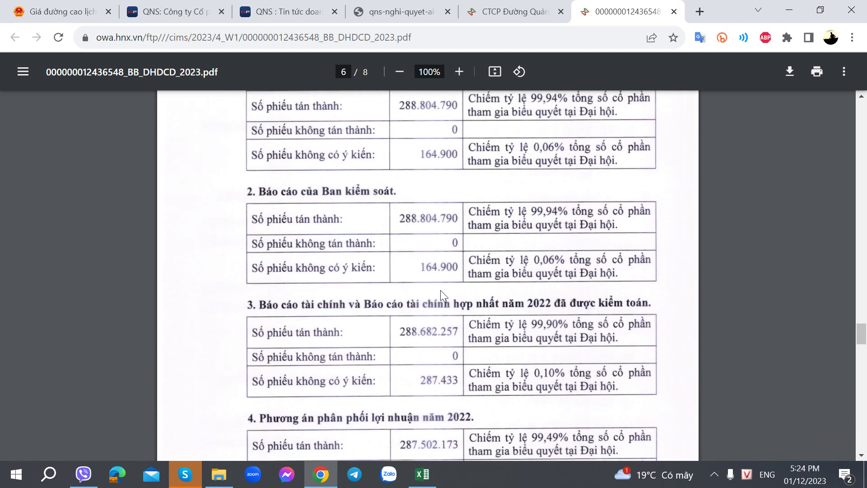
scroll(440, 290, down, 3)
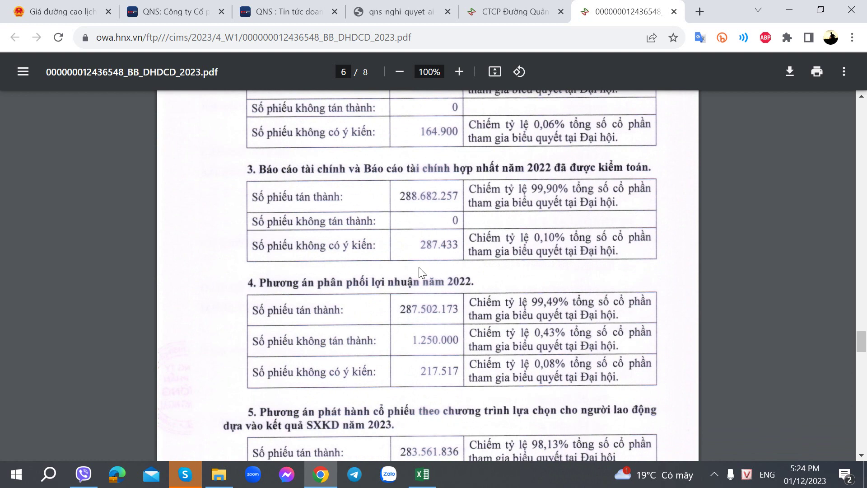
Examine the votes against the 2022 profit distribution, the employee share issue and the 2023 business plan
scroll(419, 267, down, 3)
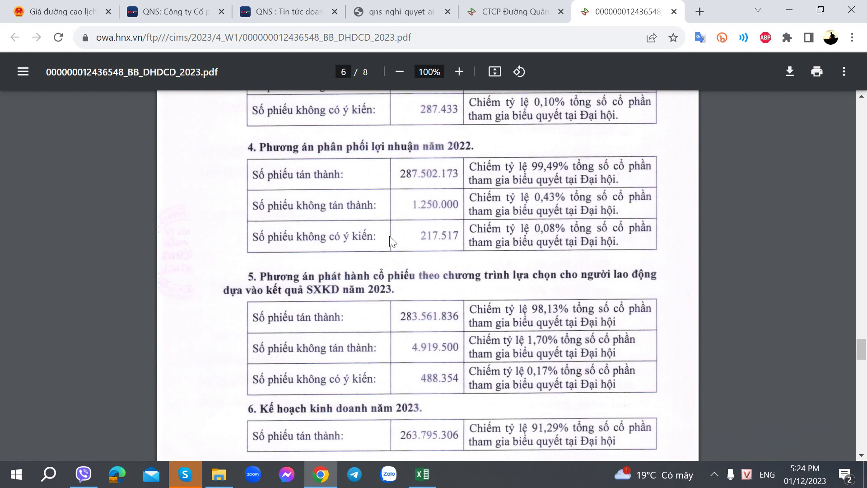
drag(413, 206, 471, 203)
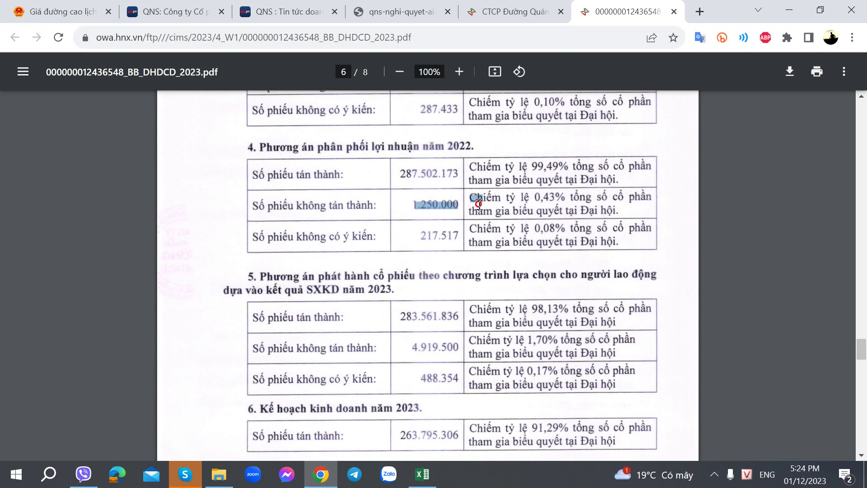
click(427, 232)
click(405, 208)
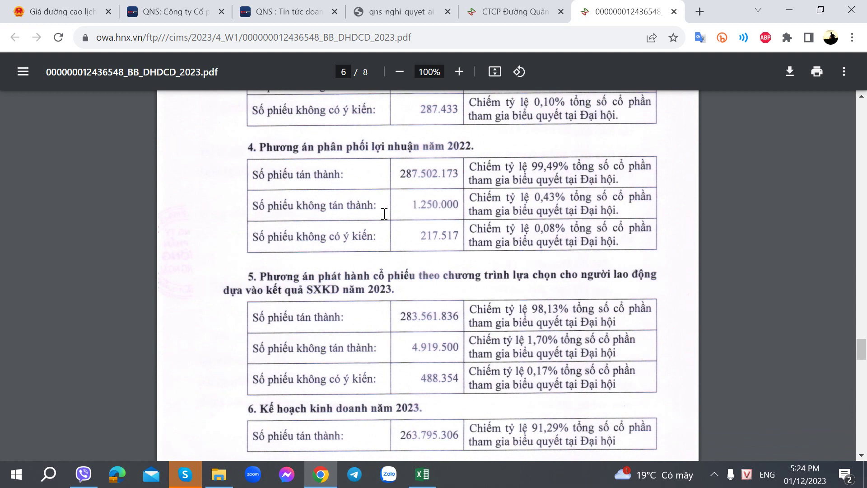
scroll(386, 361, down, 3)
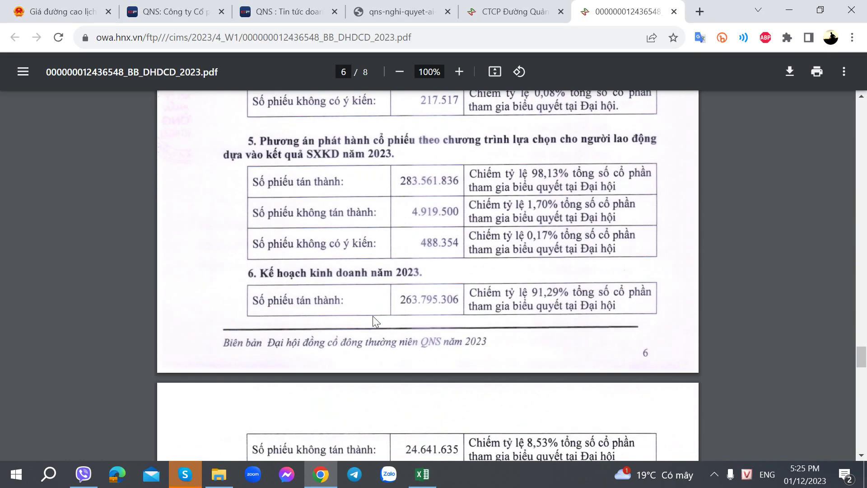
scroll(384, 306, down, 3)
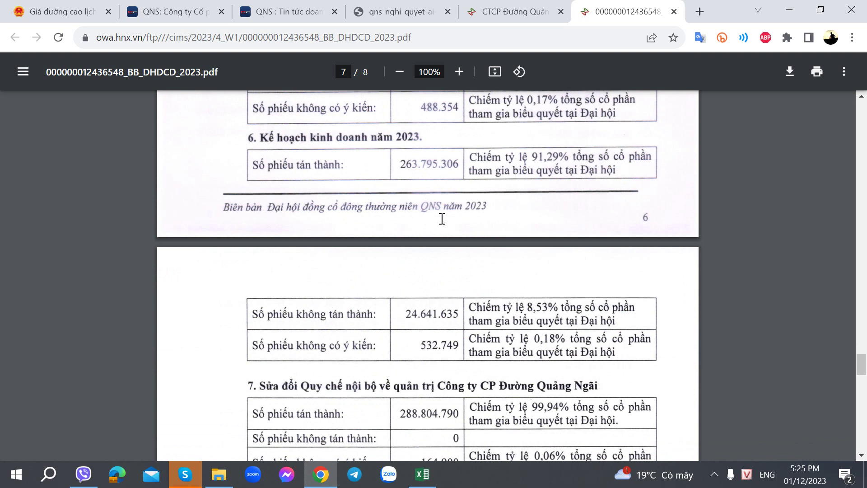
Switch back to the QNS workbook in Excel and review the ESOP 2023 issuance ratios and growth conditions alongside the meeting notes
key(alt+Tab)
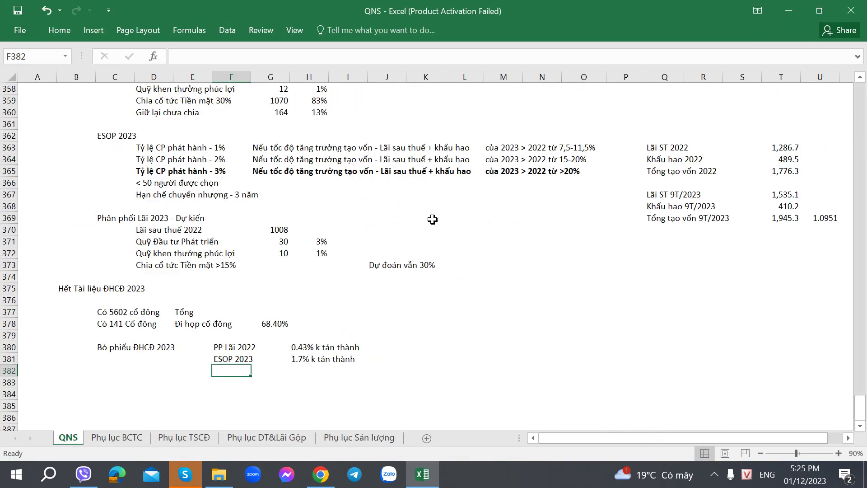
scroll(435, 218, up, 4)
scroll(432, 220, up, 8)
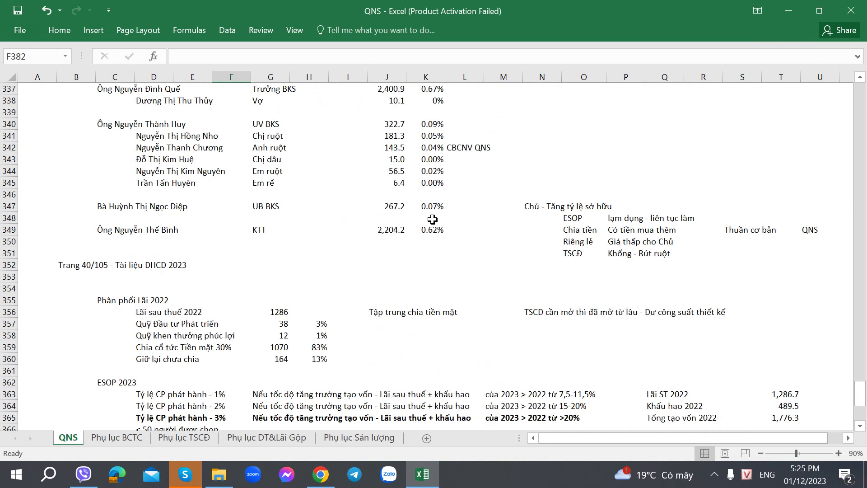
scroll(433, 219, down, 3)
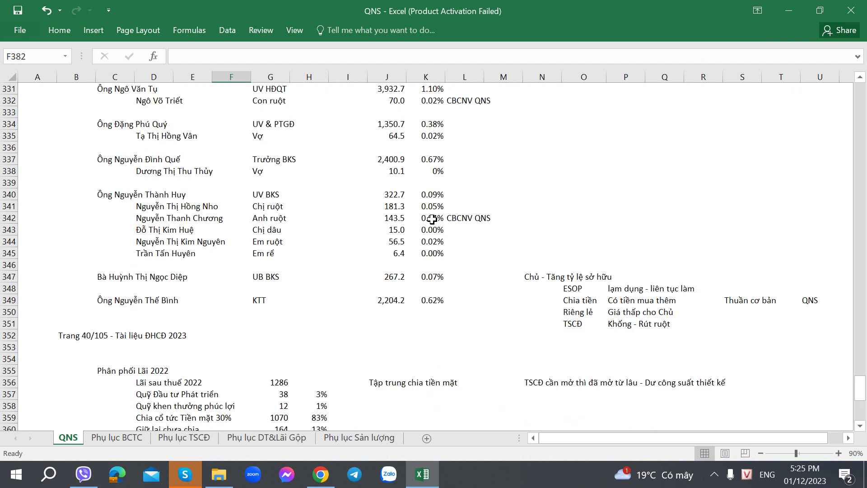
scroll(432, 219, down, 7)
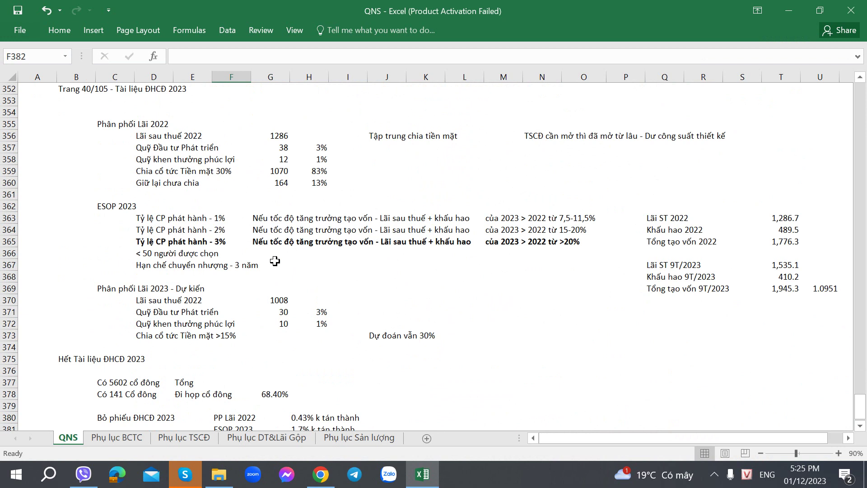
scroll(274, 260, up, 2)
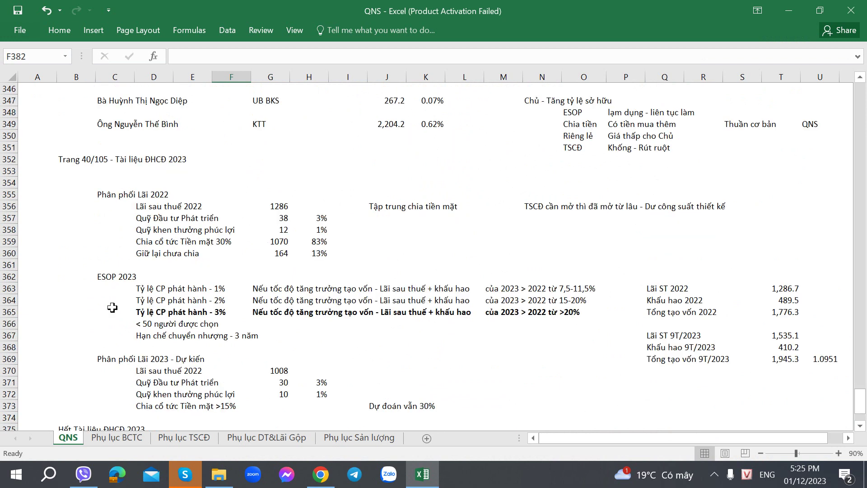
click(144, 303)
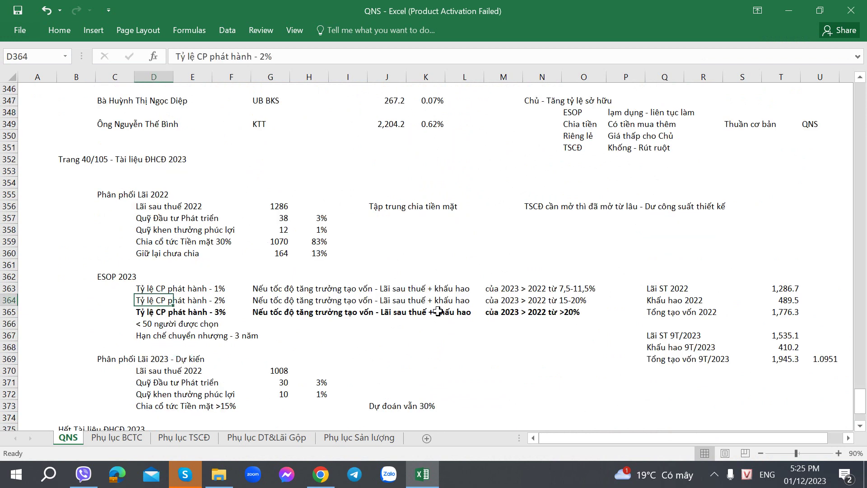
click(456, 301)
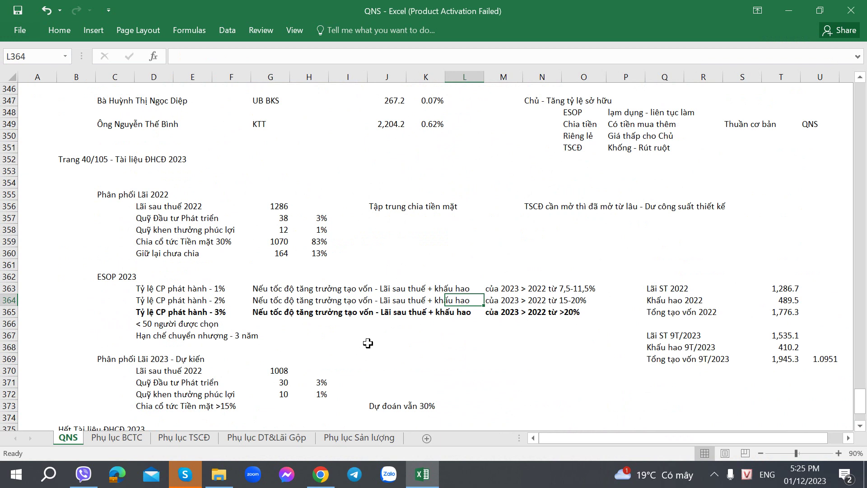
scroll(373, 333, down, 7)
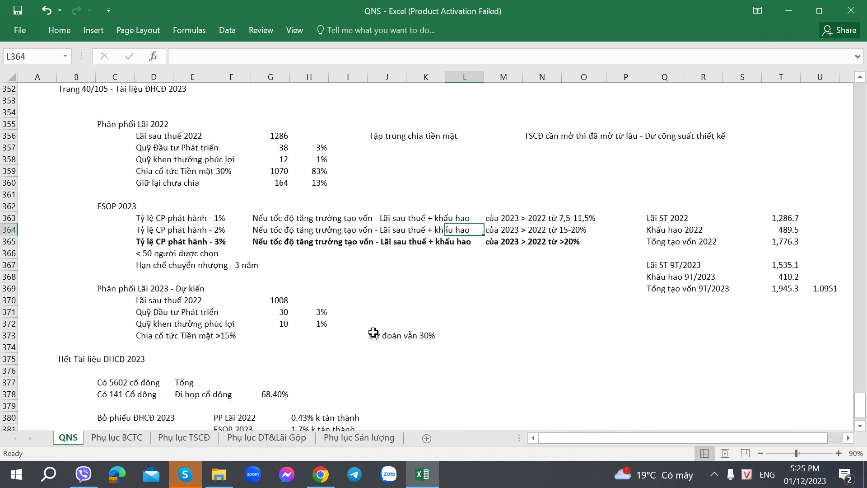
click(224, 275)
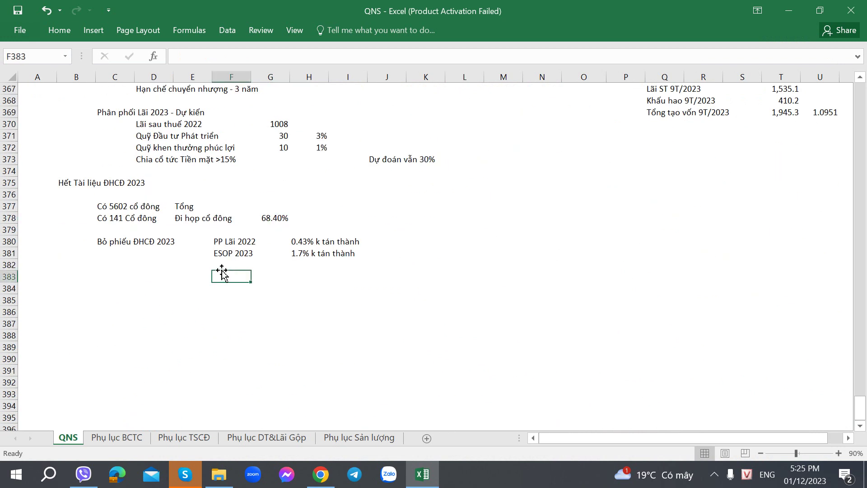
Compare the 2022 actual after-tax profit (LNST) with the 2023 plan in the ĐHCĐ Thường niên table
scroll(226, 262, up, 10)
scroll(226, 249, up, 18)
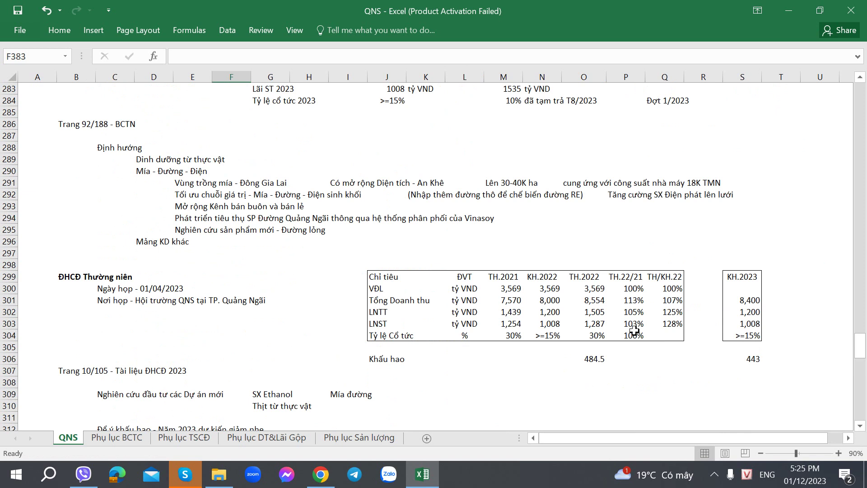
click(593, 324)
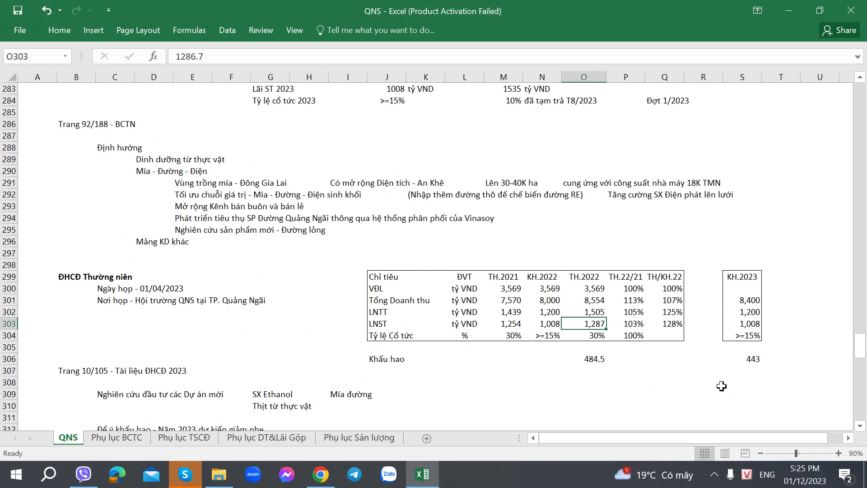
click(746, 324)
scroll(528, 355, down, 1)
scroll(528, 355, down, 20)
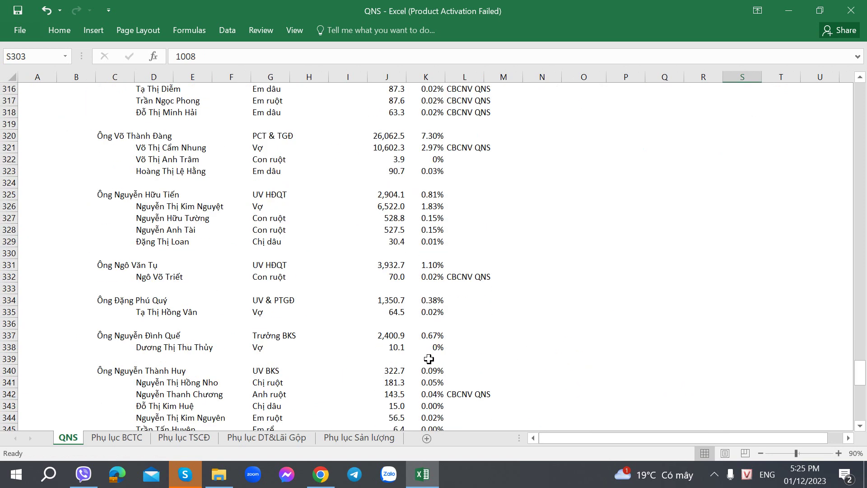
Add the label "KH KD 2023" in F382 below ESOP 2023 in the Bỏ phiếu ĐHCĐ 2023 notes
scroll(422, 364, up, 1)
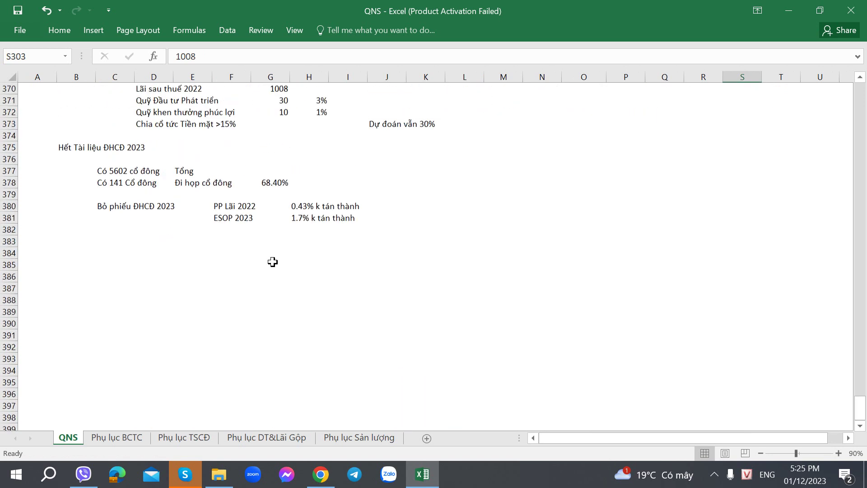
click(234, 231)
key(alt+Tab)
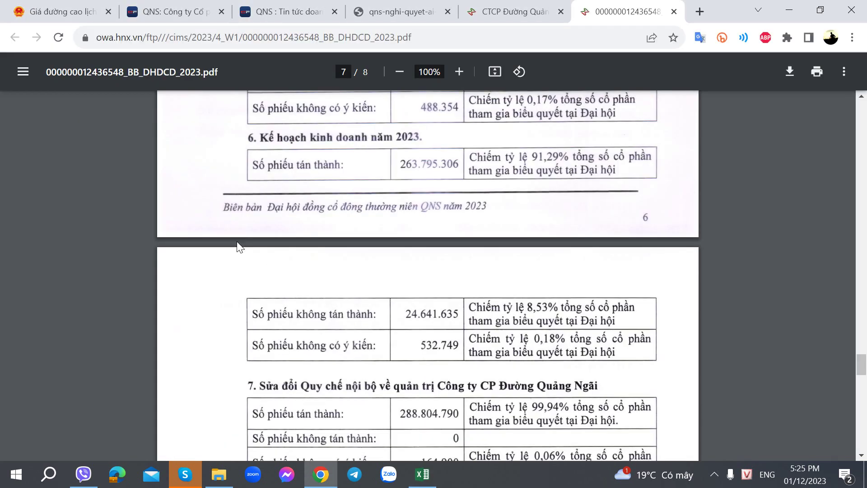
key(alt+Tab)
text(Ke)
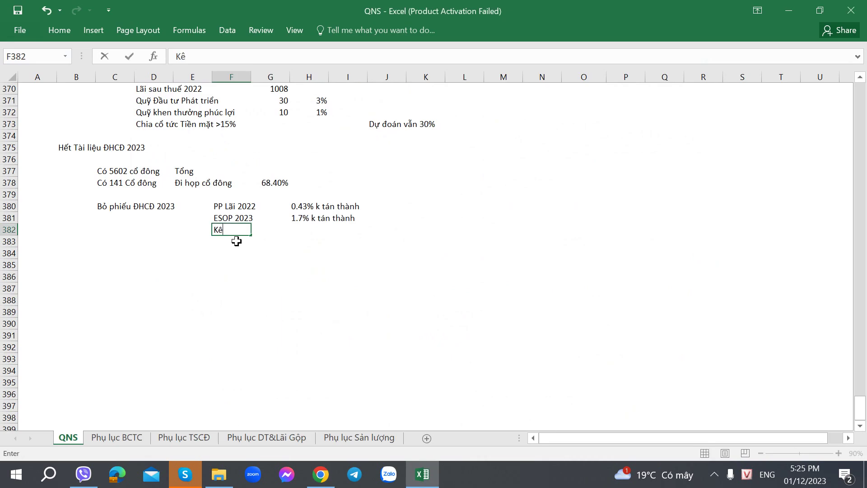
key(BackSpace)
text(K)
key(BackSpace)
text(H KD 2023)
key(Tab)
key(Tab)
Record "8.53% k tán thành" in H382 for the 2023 business plan, taken from the meeting minutes
key(alt+Tab)
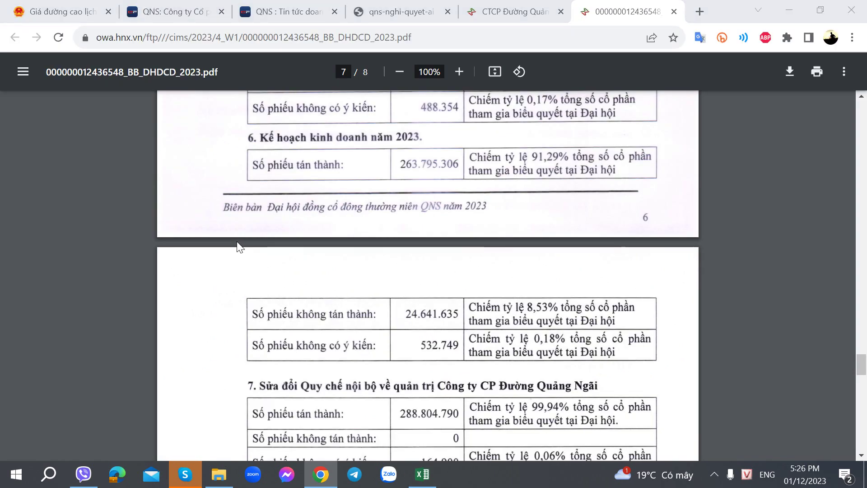
key(alt+Tab)
text(8.53% k)
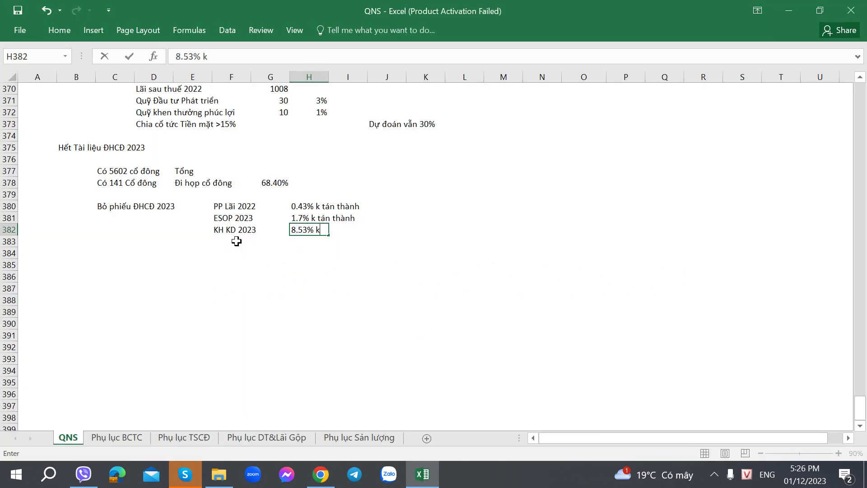
text( tán thành)
key(Return)
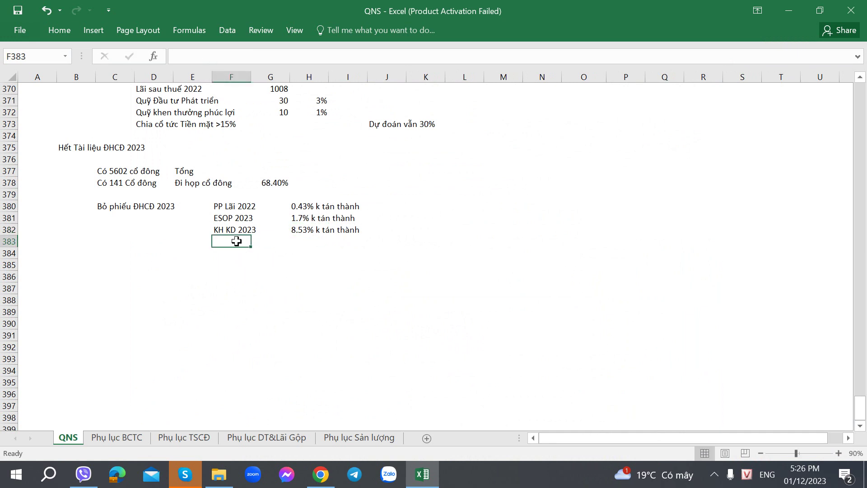
Examine the votes on resolutions 7 to 9 in the minutes PDF and review the KH KD 2023 entry in the QNS workbook
key(alt+Tab)
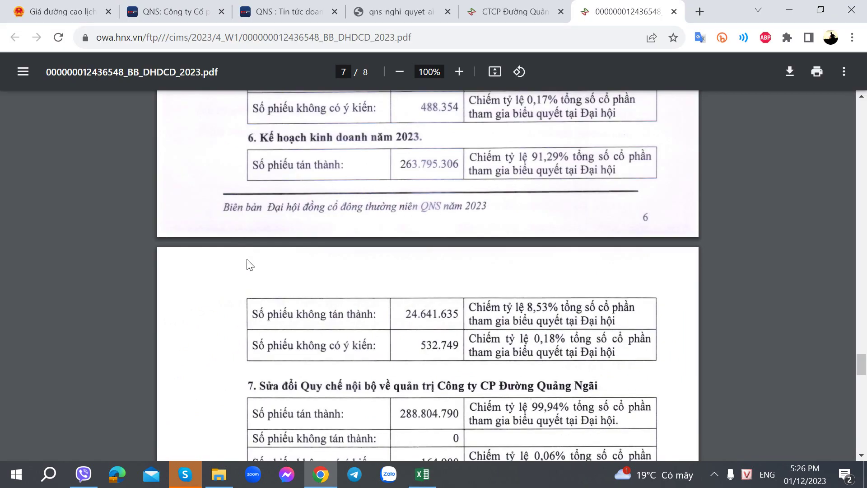
scroll(250, 264, down, 3)
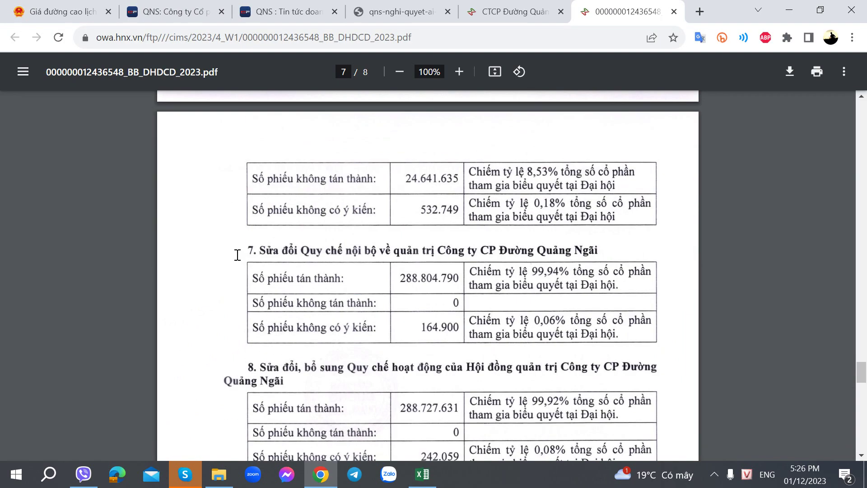
scroll(226, 256, down, 3)
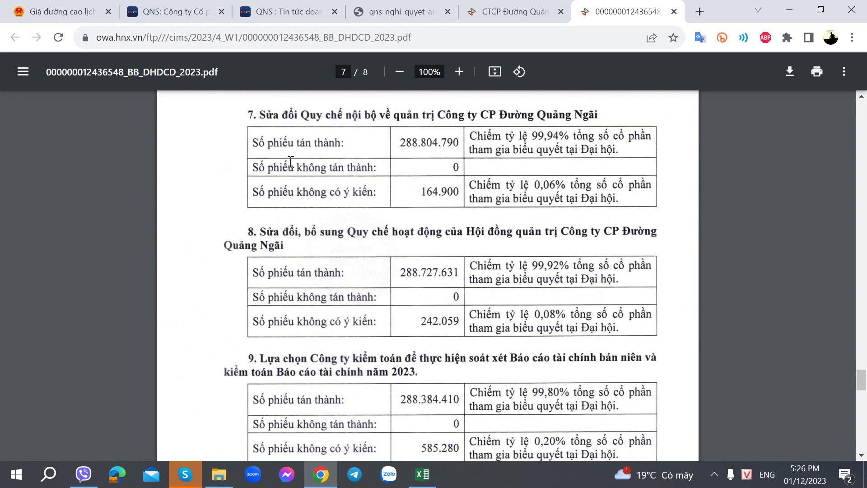
scroll(244, 201, down, 2)
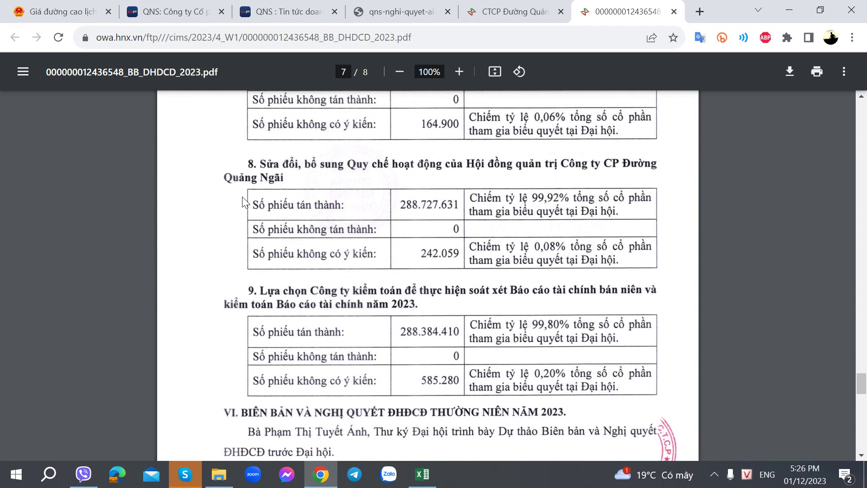
key(alt+Tab)
click(231, 229)
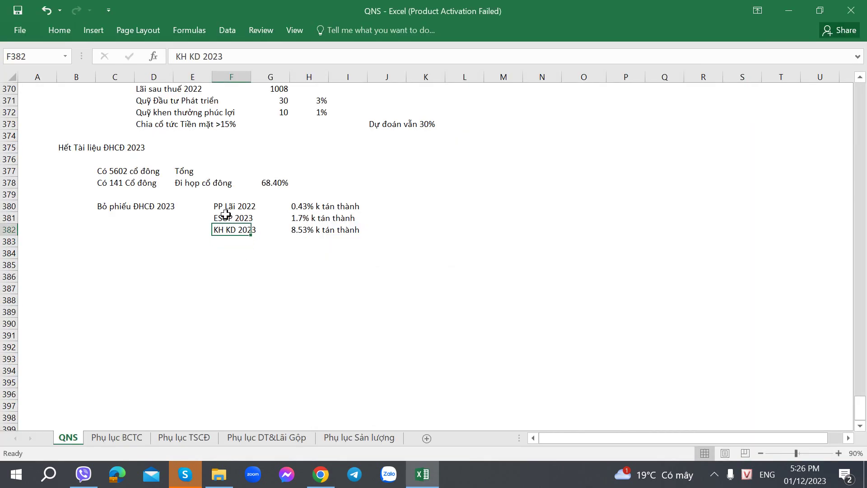
click(225, 214)
click(224, 229)
click(314, 228)
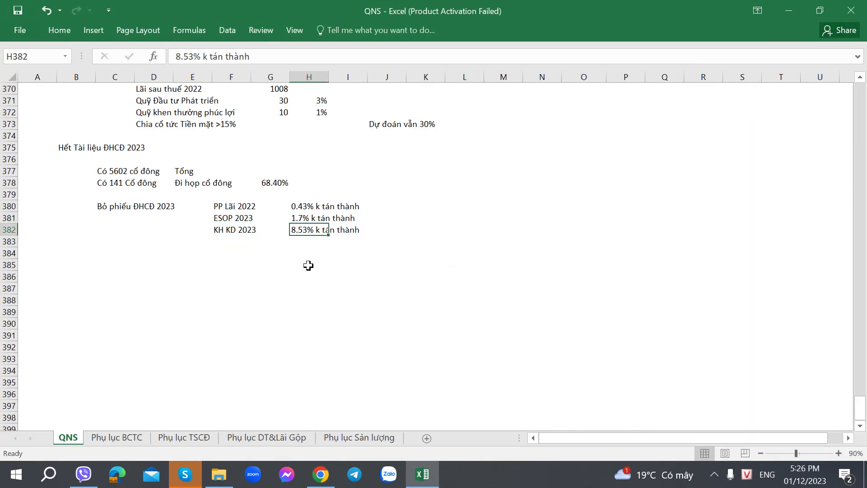
Recheck the 2023 business plan votes in the minutes PDF and read on to the meeting's closing section
key(alt+Tab)
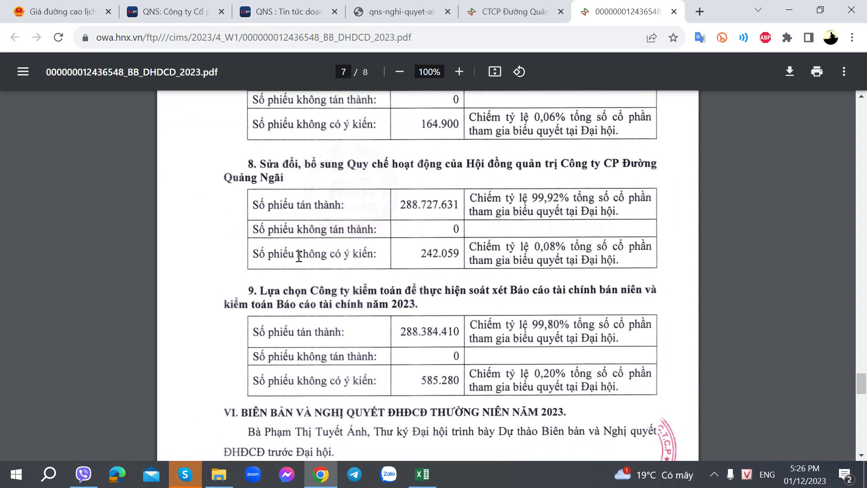
scroll(298, 256, down, 3)
scroll(299, 256, up, 12)
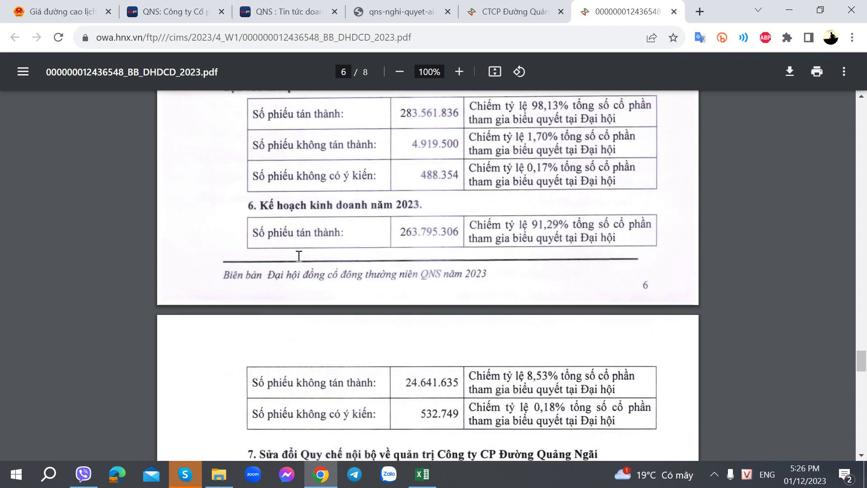
scroll(298, 256, up, 2)
scroll(298, 256, down, 4)
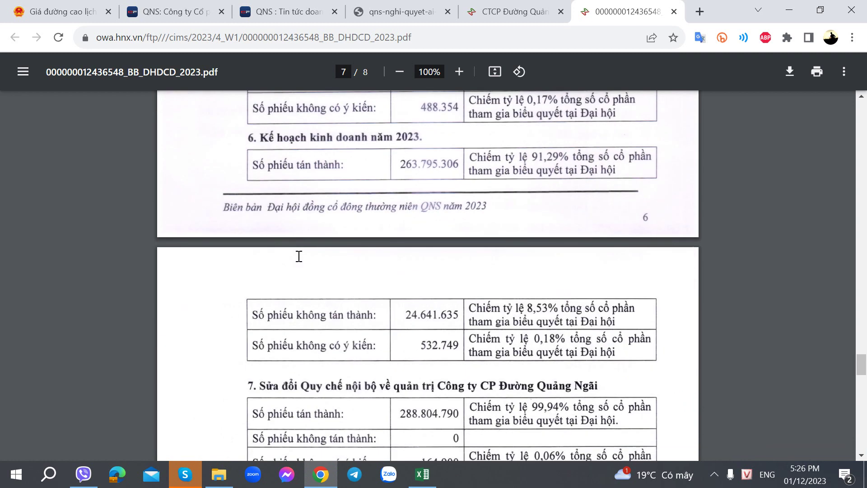
scroll(298, 256, down, 12)
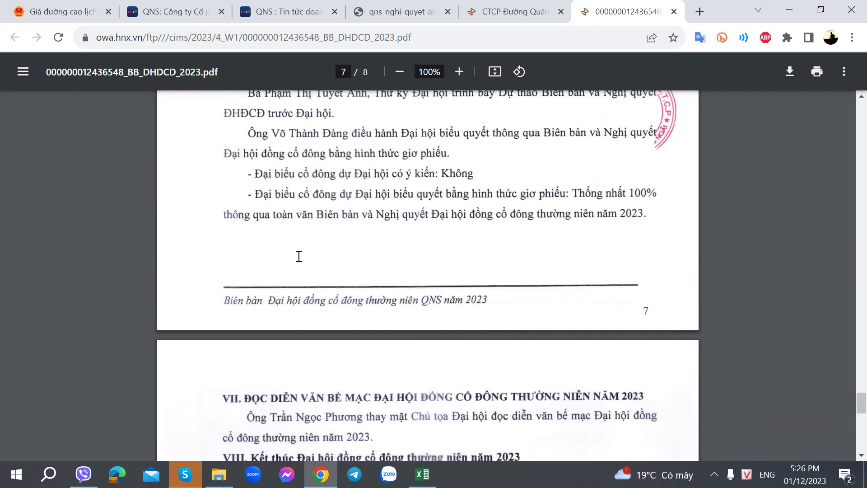
scroll(292, 263, down, 5)
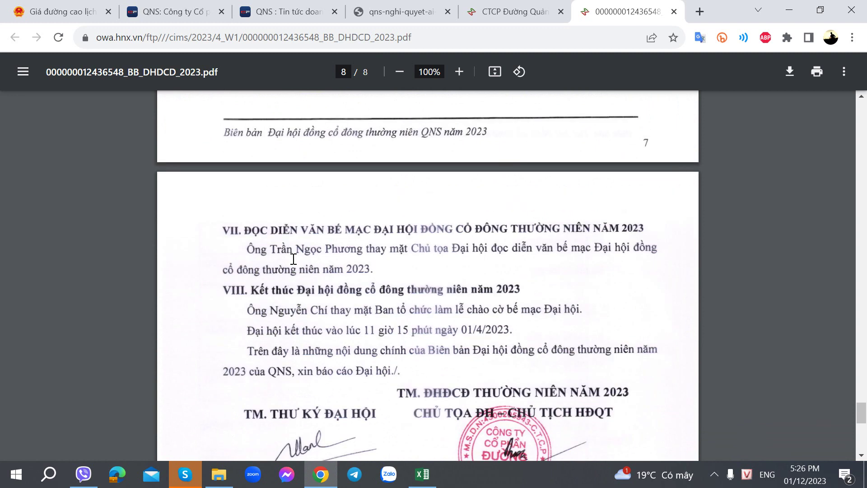
Record "24,6 triệu CP" in K382 as the number of shares voting against the 2023 business plan
key(alt+Tab)
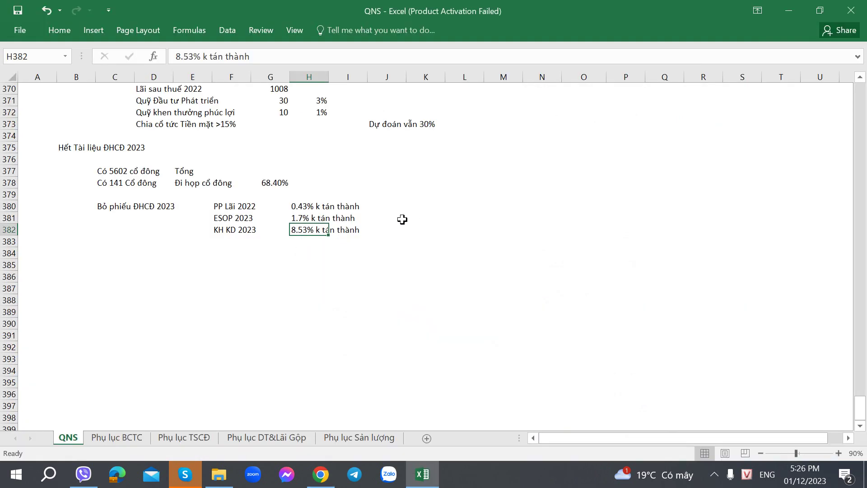
key(alt+Tab)
scroll(383, 229, up, 10)
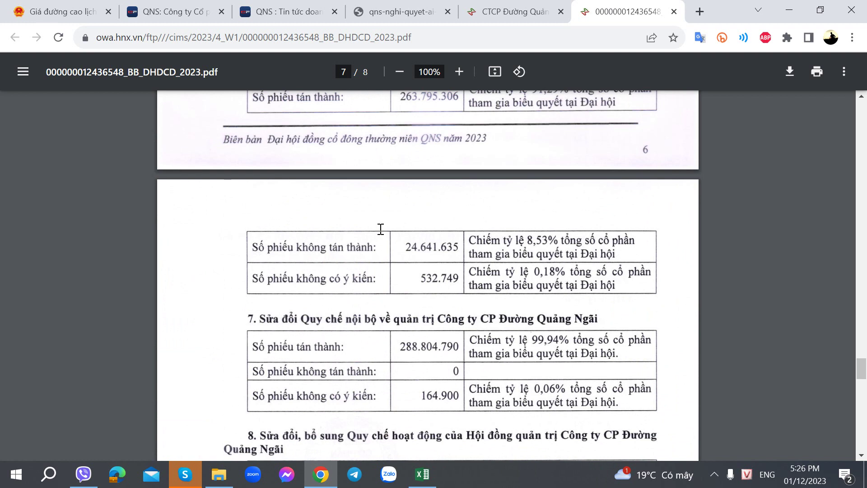
key(alt+Tab)
key(Left)
key(Down)
key(Right)
key(Right)
key(Right)
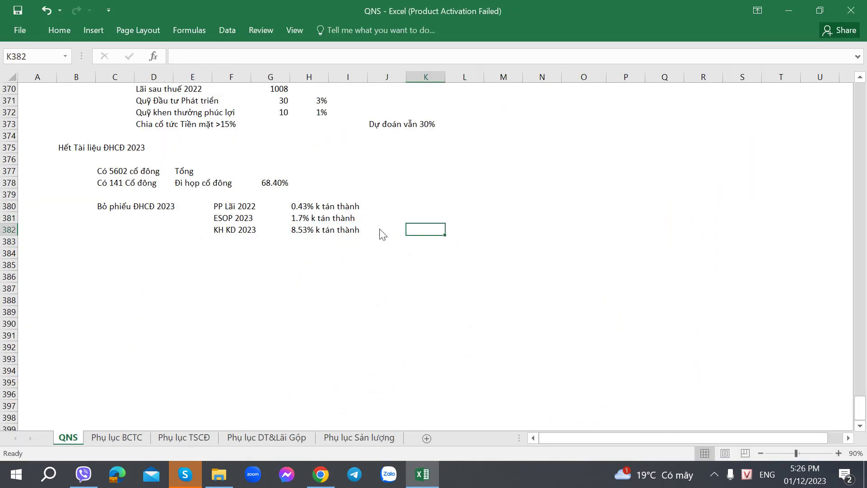
key(alt+Tab)
key(alt+Tab)
text(24,6)
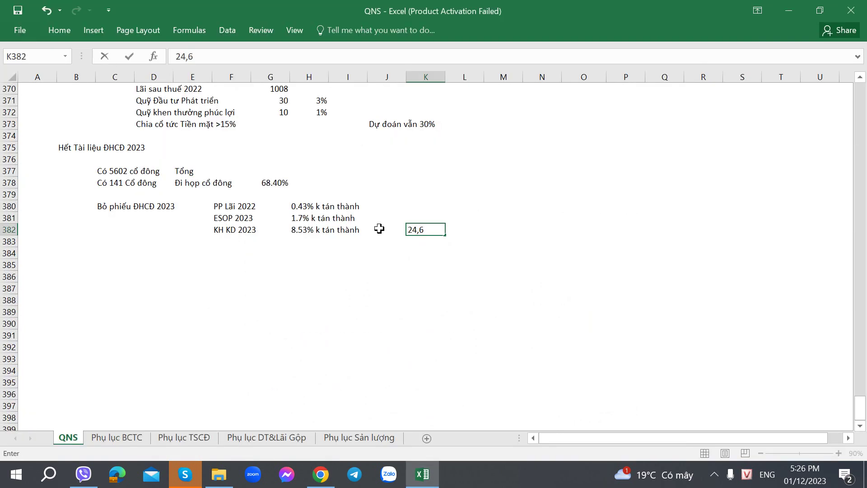
text( triệu CP)
key(Return)
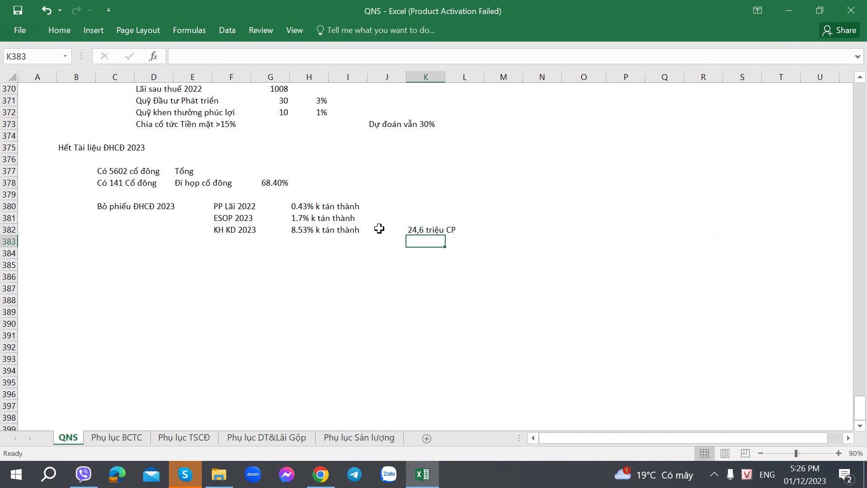
Compare the votes against the 2023 business plan in the minutes PDF with the figures noted in the workbook
key(alt+Tab)
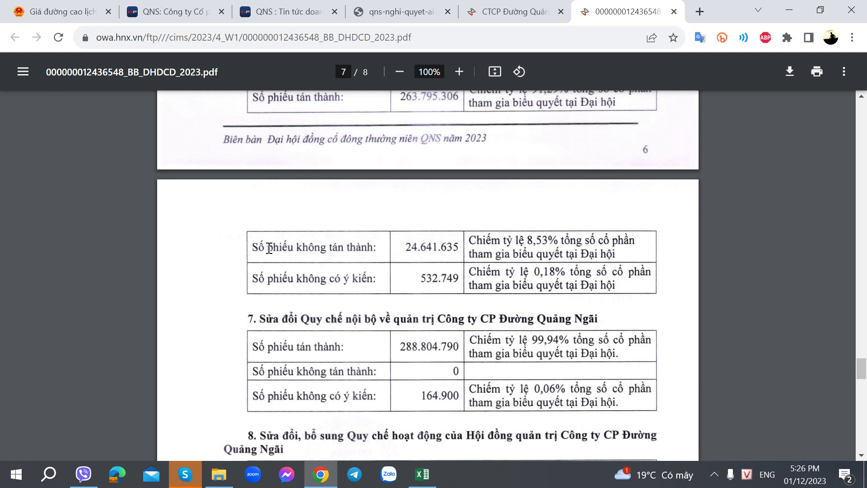
scroll(267, 249, up, 2)
scroll(262, 250, down, 3)
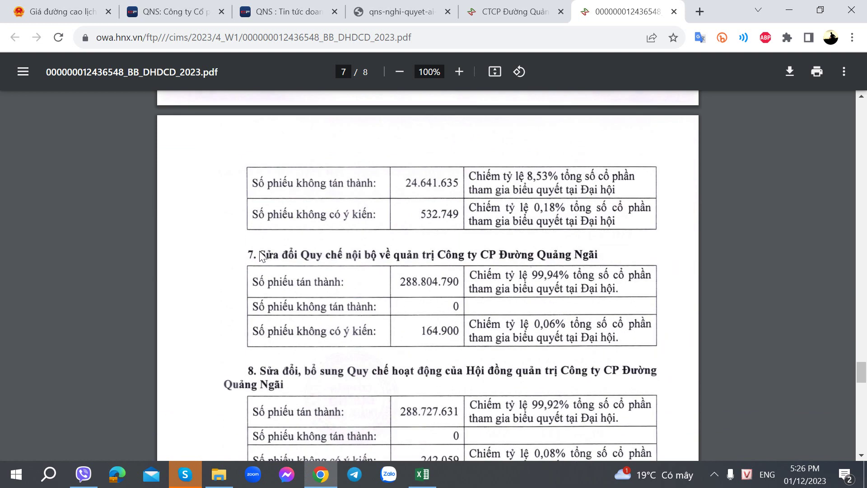
key(alt+Tab)
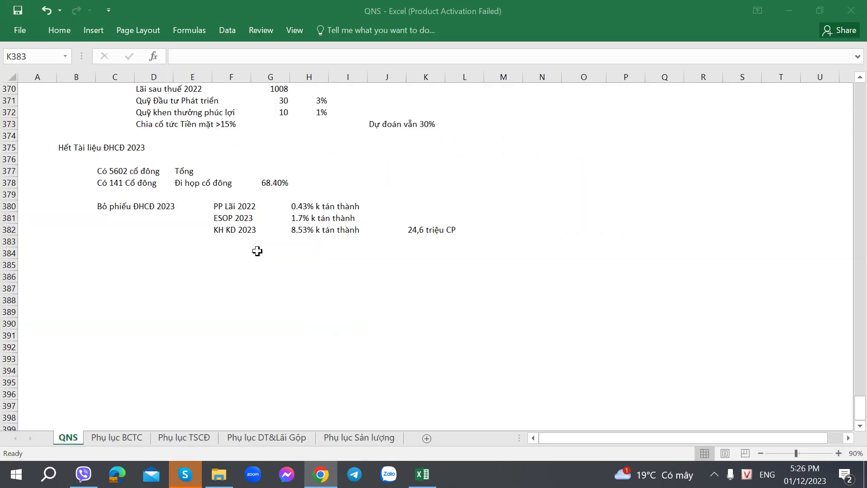
key(alt+Tab)
scroll(440, 258, up, 5)
scroll(434, 255, down, 2)
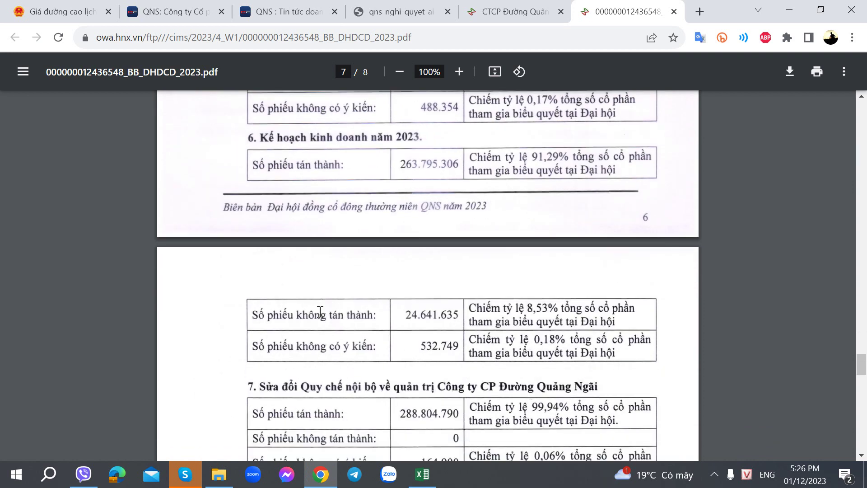
key(alt+Tab)
key(alt+Tab)
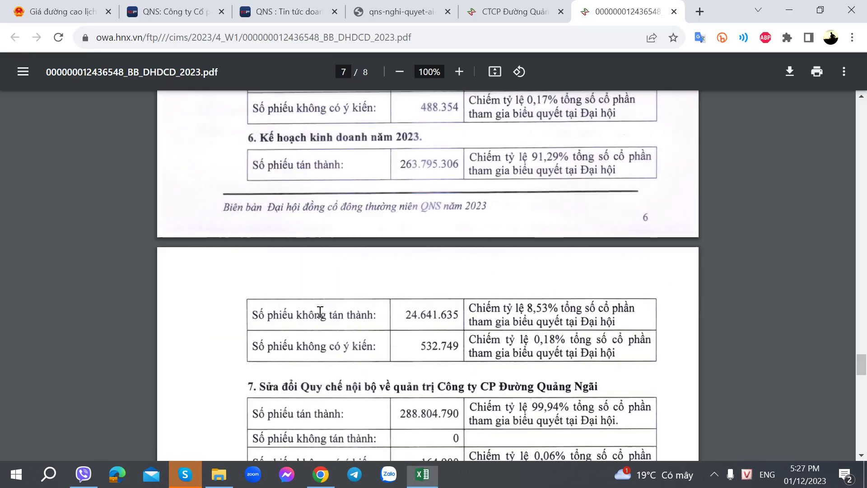
Read the minutes PDF through to its last page and review the voting notes in the QNS workbook
scroll(316, 313, down, 15)
scroll(313, 311, up, 6)
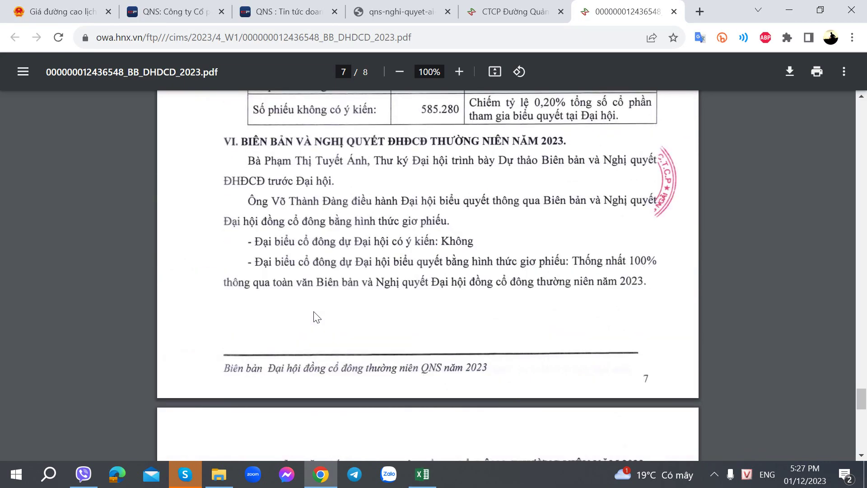
scroll(313, 311, down, 17)
key(alt+Tab)
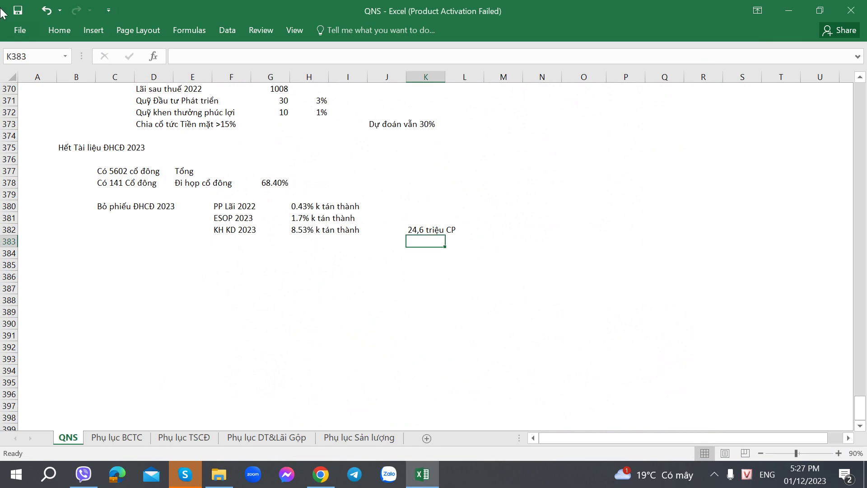
click(146, 253)
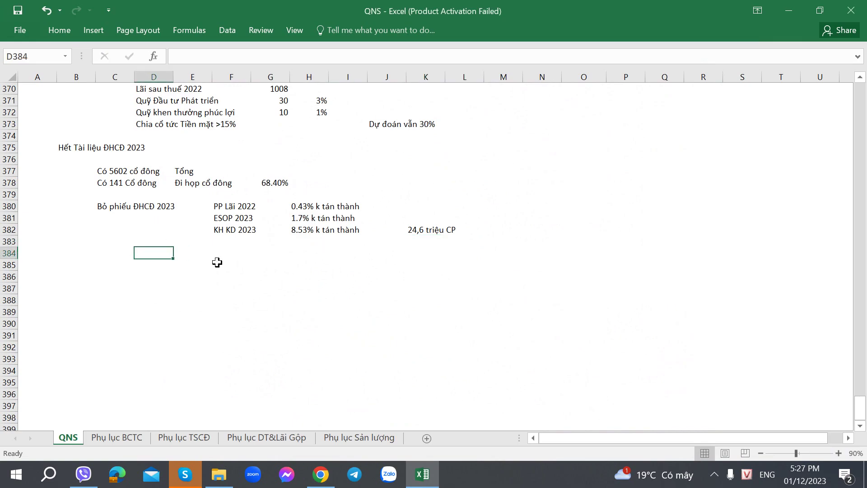
click(222, 232)
click(113, 251)
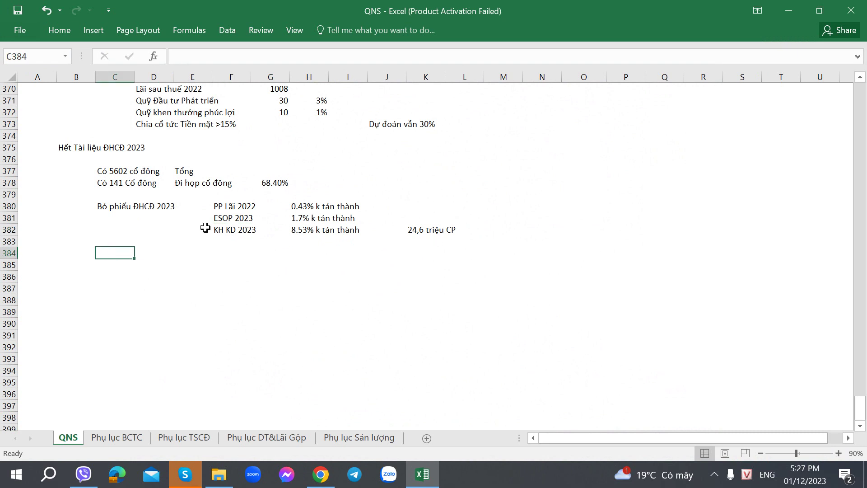
click(223, 218)
Look up the QNS share price, valuation figures and shares outstanding on its CafeF page, and switch back to the Excel workbook
key(alt+Tab)
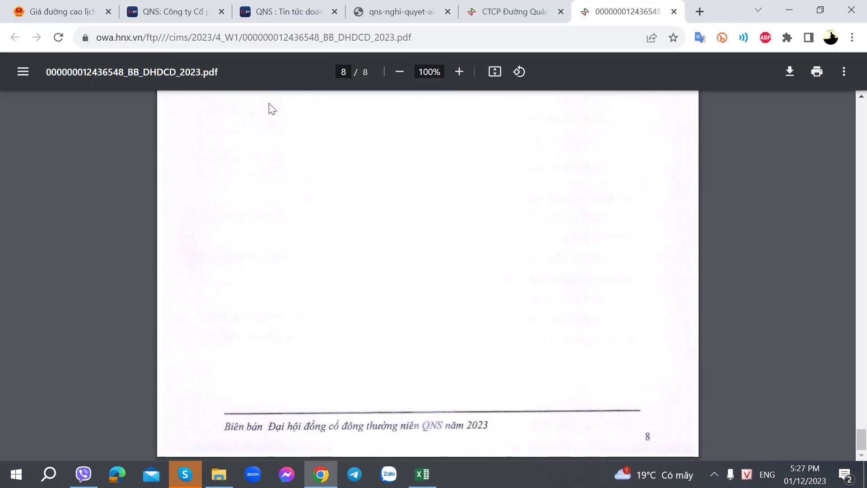
click(541, 2)
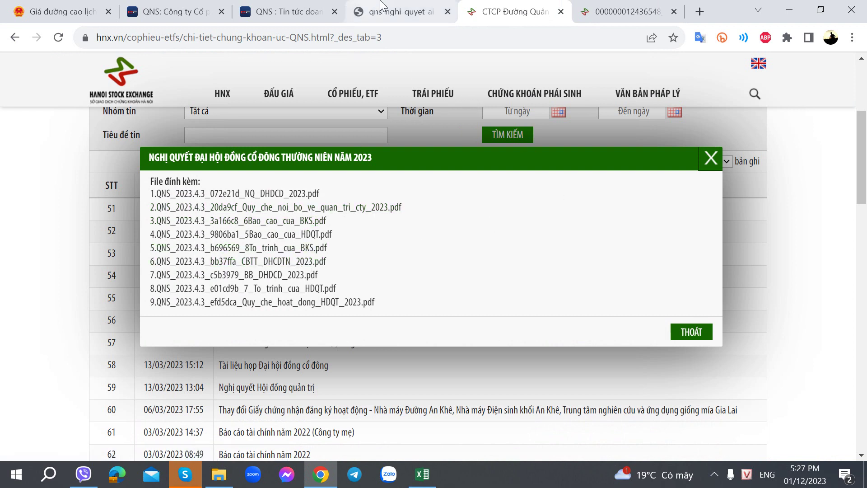
click(409, 9)
click(335, 6)
click(182, 7)
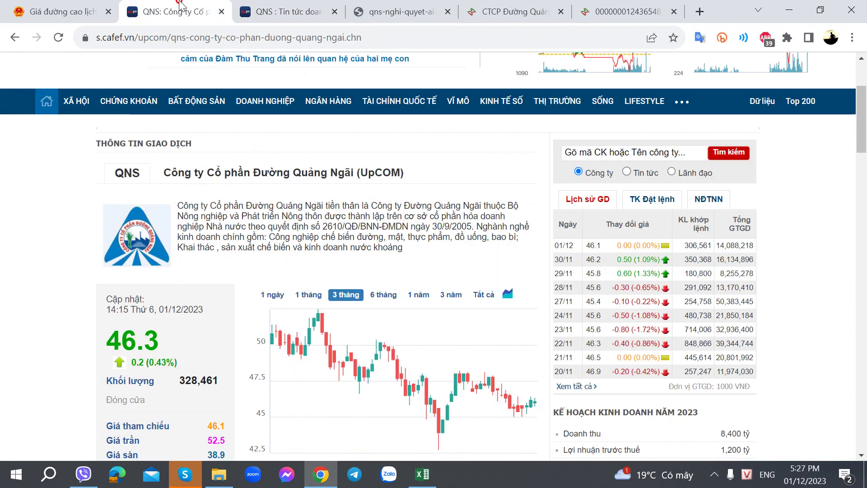
scroll(291, 264, down, 6)
scroll(290, 264, down, 4)
click(422, 474)
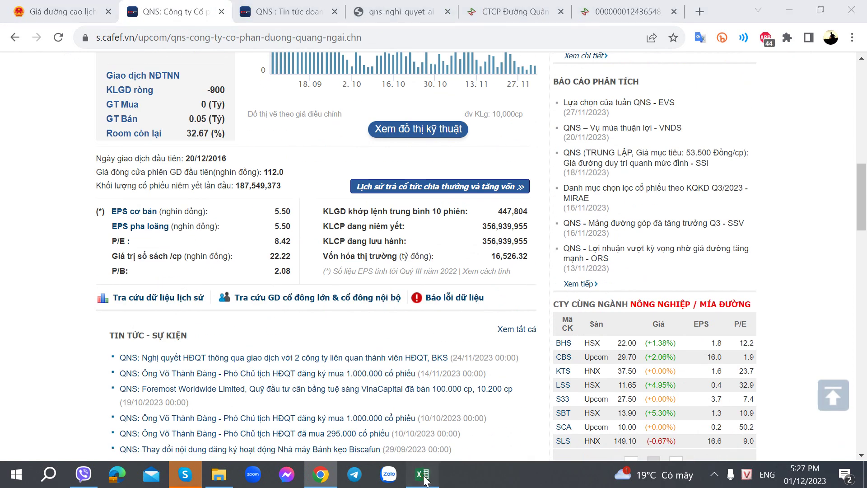
Review the Phụ lục BCTC sheet, and add the heading "Báo cáo Tài chính" in B385 of the QNS sheet
click(118, 437)
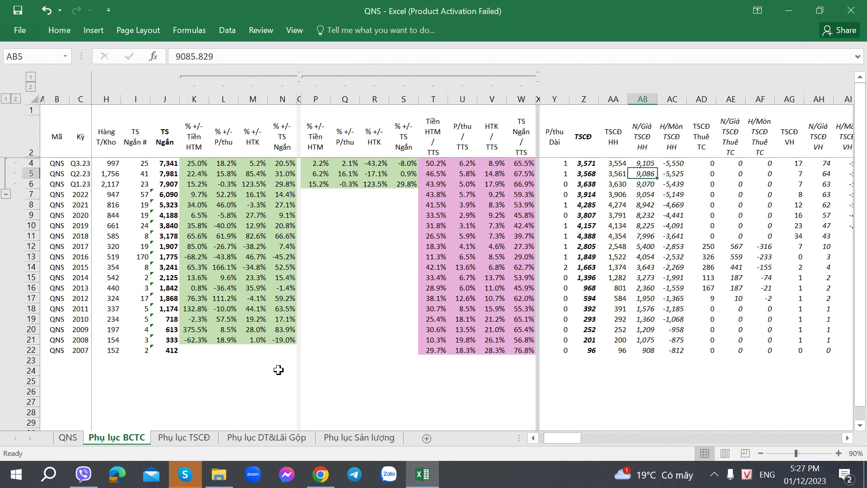
click(88, 360)
key(Right)
key(Right)
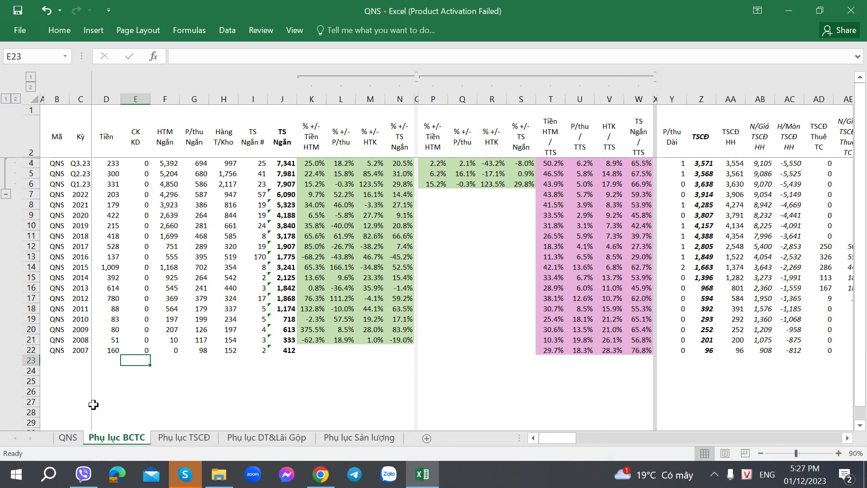
click(71, 441)
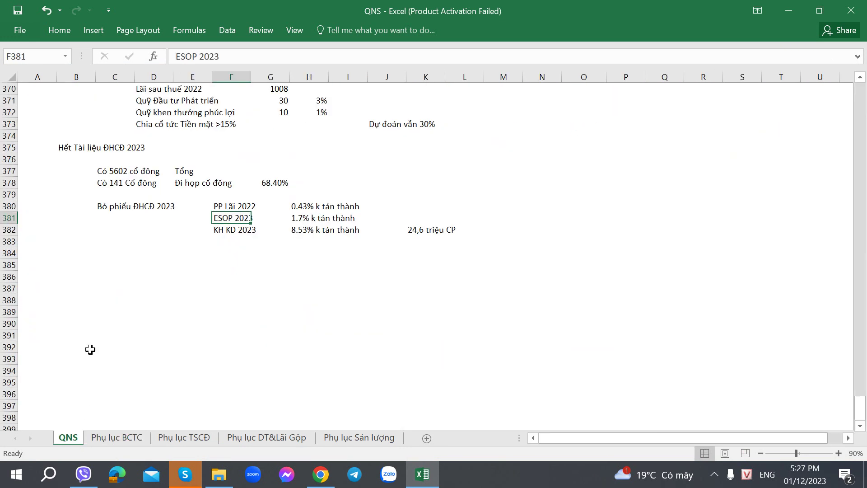
drag(89, 276, 96, 277)
click(91, 263)
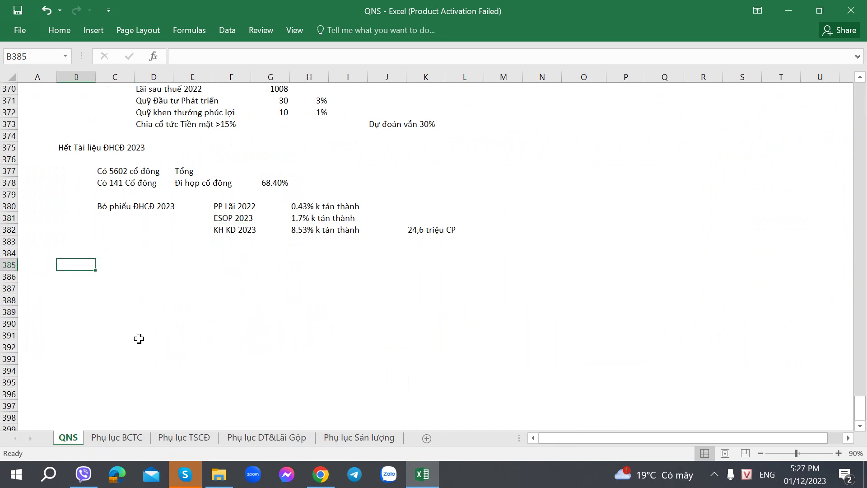
text(Báo cáo)
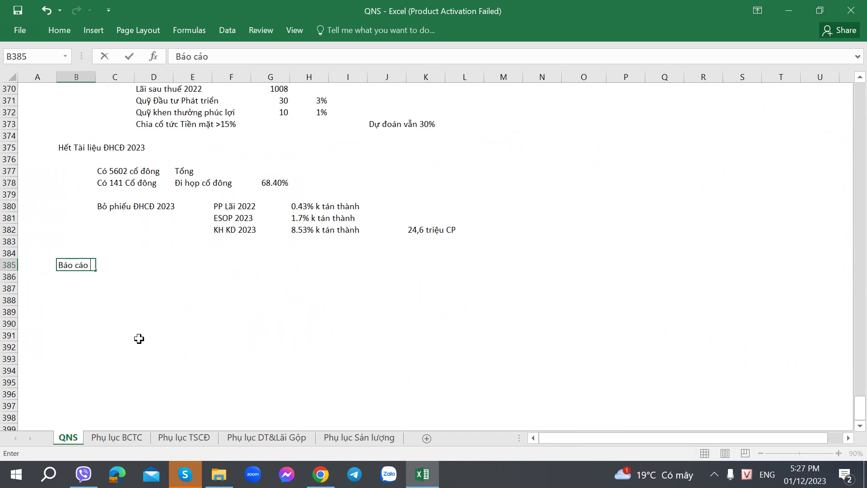
text( Tài chính)
key(Return)
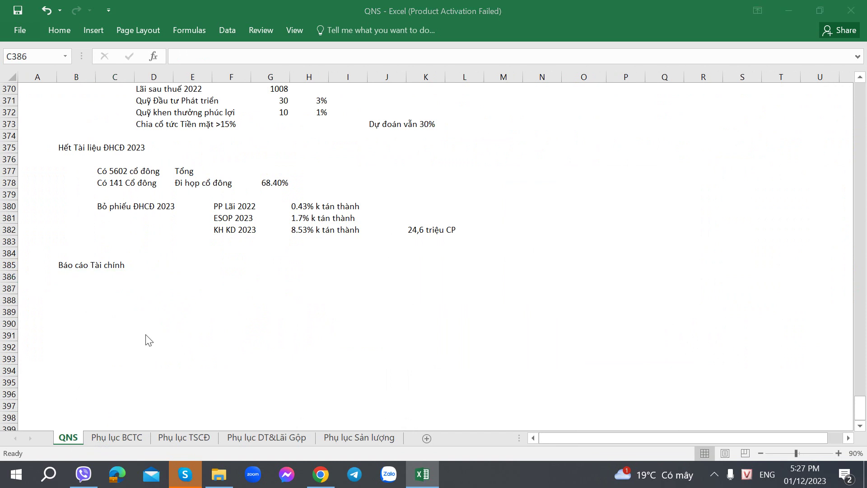
Open the Q3 2023 consolidated financial statement PDF from QNS's CafeF page and find its consolidated balance sheet
key(alt+Tab)
scroll(208, 257, down, 10)
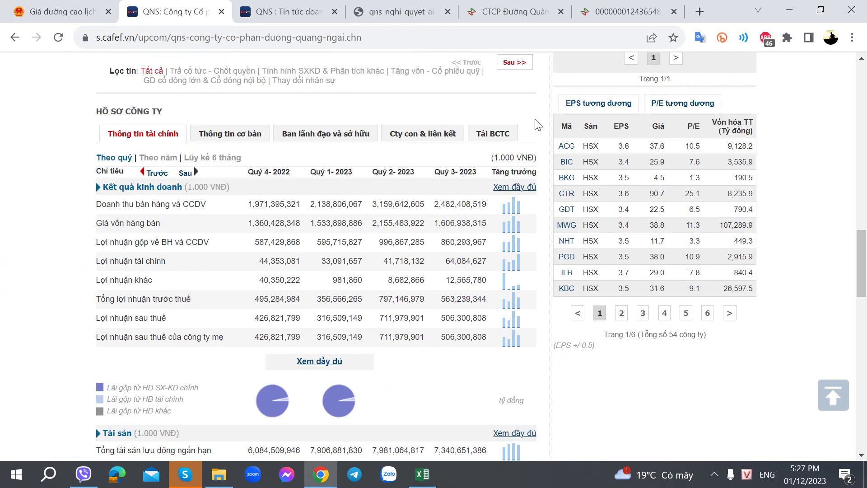
click(492, 136)
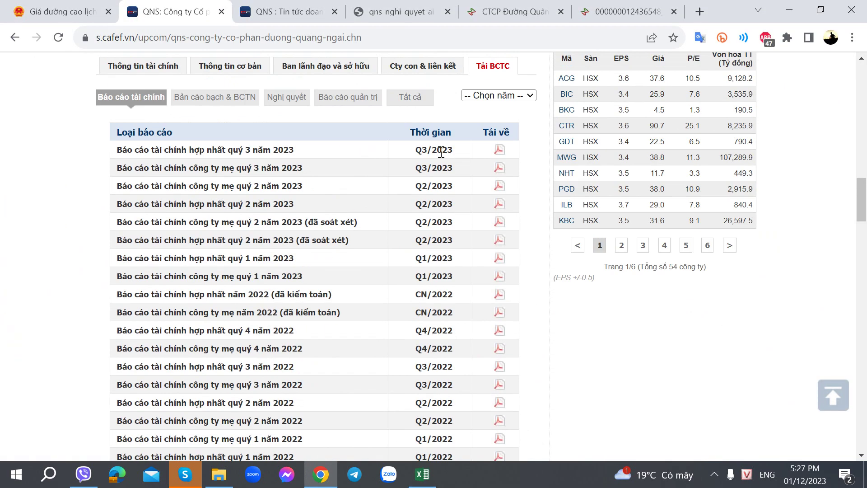
click(495, 151)
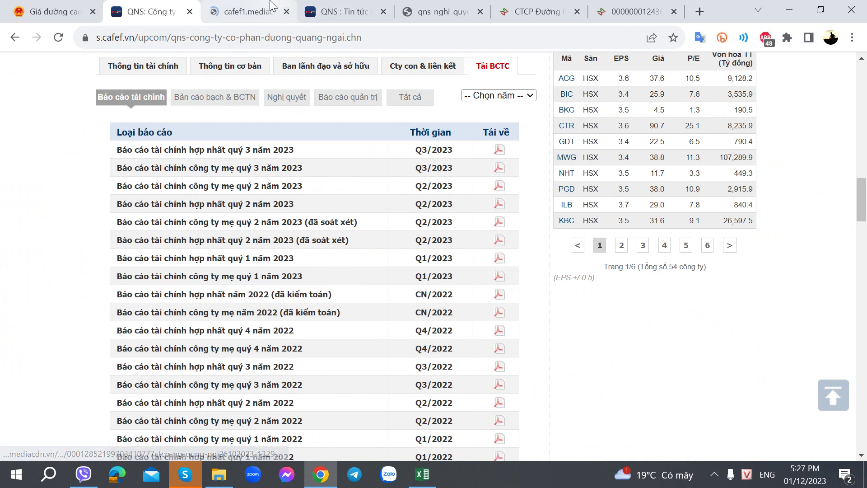
scroll(254, 282, down, 20)
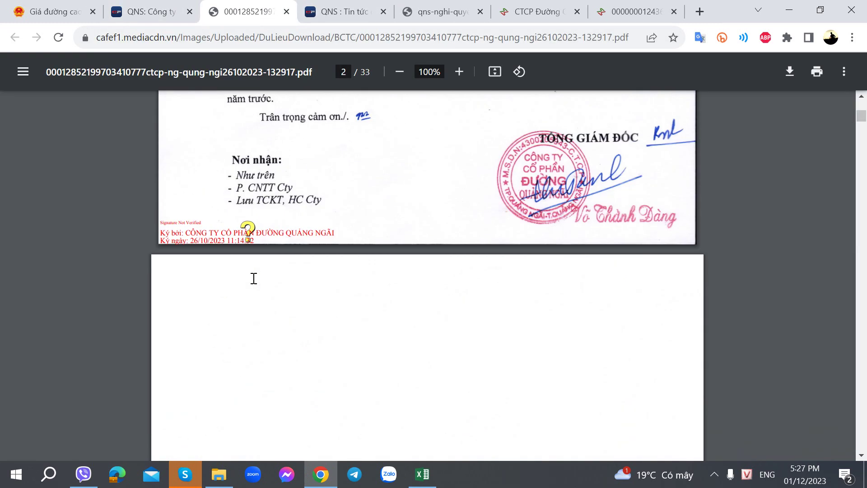
scroll(253, 277, up, 7)
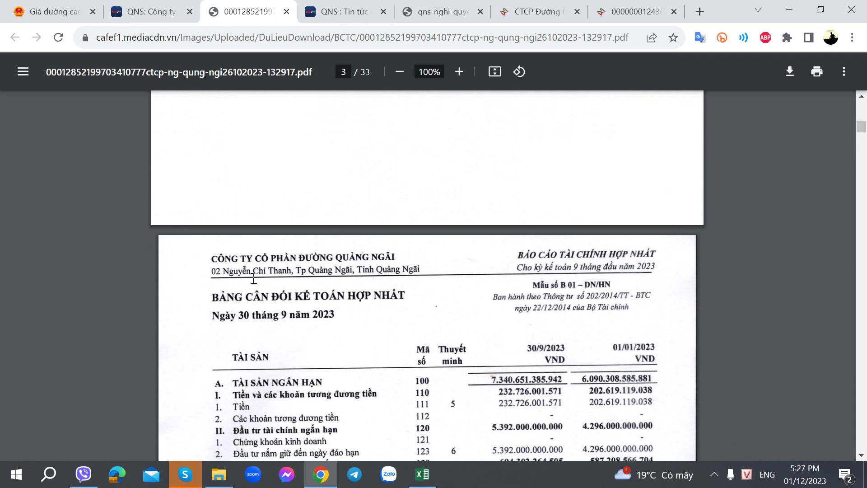
Switch back to the Excel workbook and enter the row label "Tổng Tài sản" in B388
key(alt+Tab)
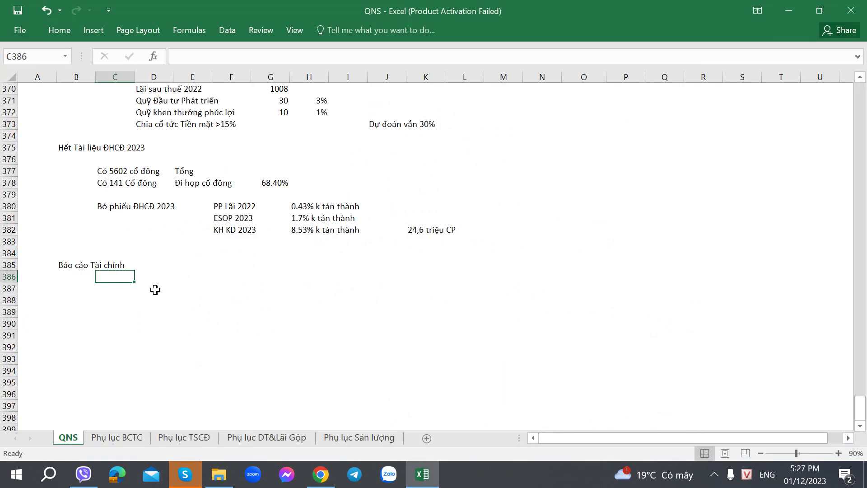
click(218, 289)
click(82, 296)
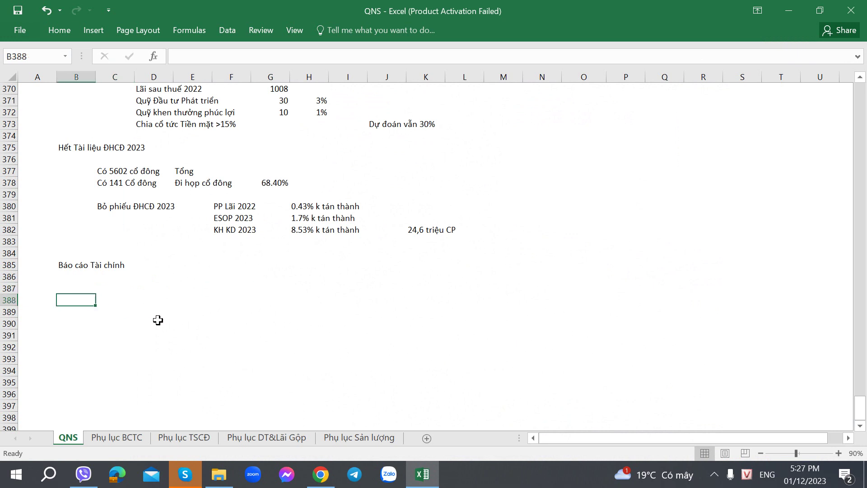
text(Tổng)
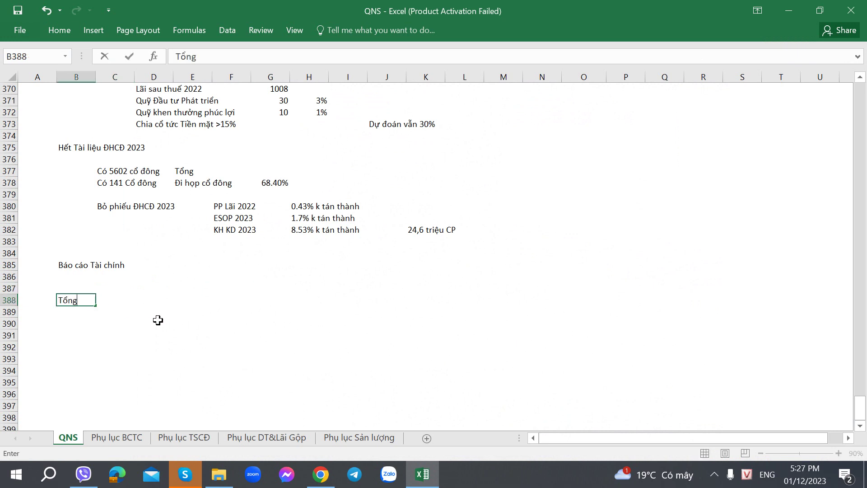
text( Tài sản)
Enter the period heading 30/09 in F386 with the year 2023 below it in F387
key(Right)
key(Right)
key(Right)
key(Up)
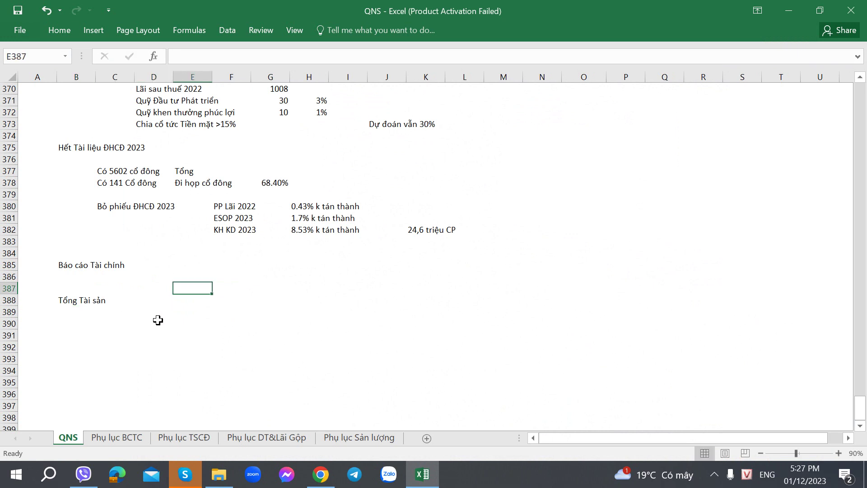
key(Right)
key(Up)
text(30/0)
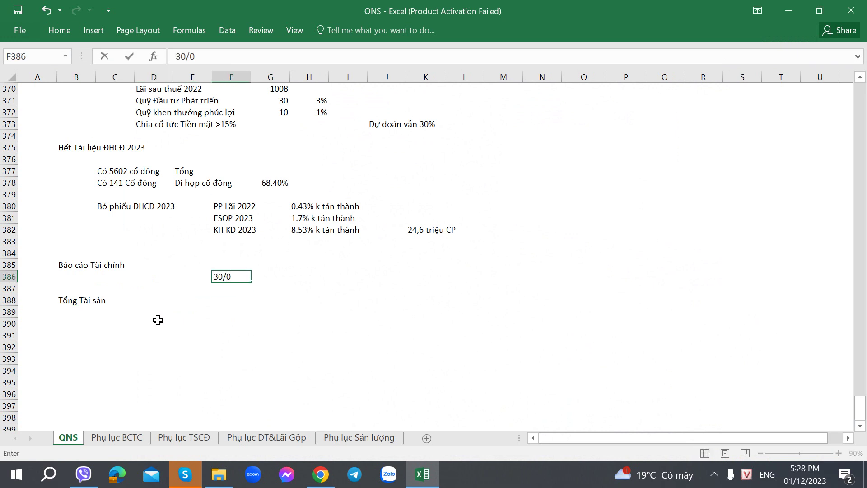
text(9)
key(Return)
text(2023)
key(Return)
key(Right)
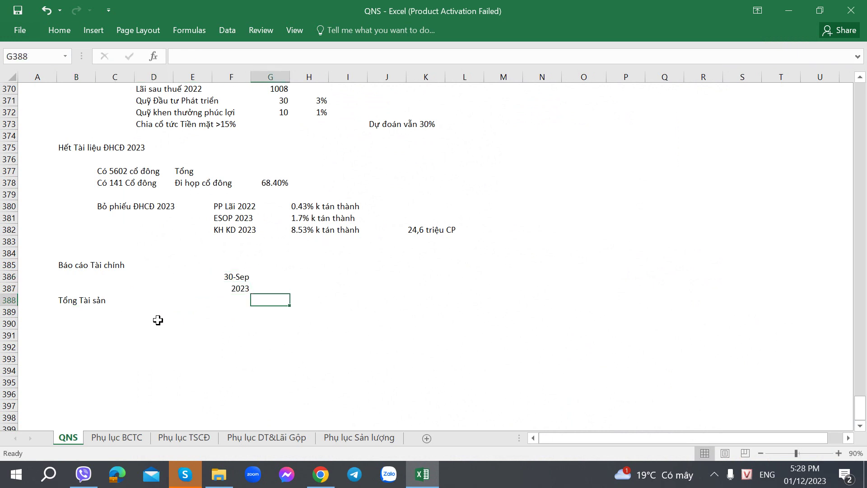
Look up total assets at 30/9/2023 in the balance sheet PDF and record 11213 in F388
key(alt+Tab)
scroll(158, 325, down, 10)
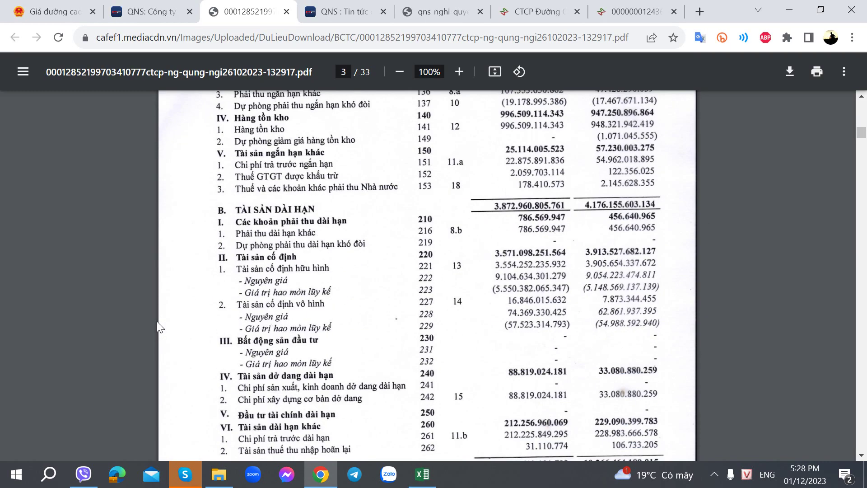
scroll(156, 321, down, 5)
key(alt+Tab)
text(11)
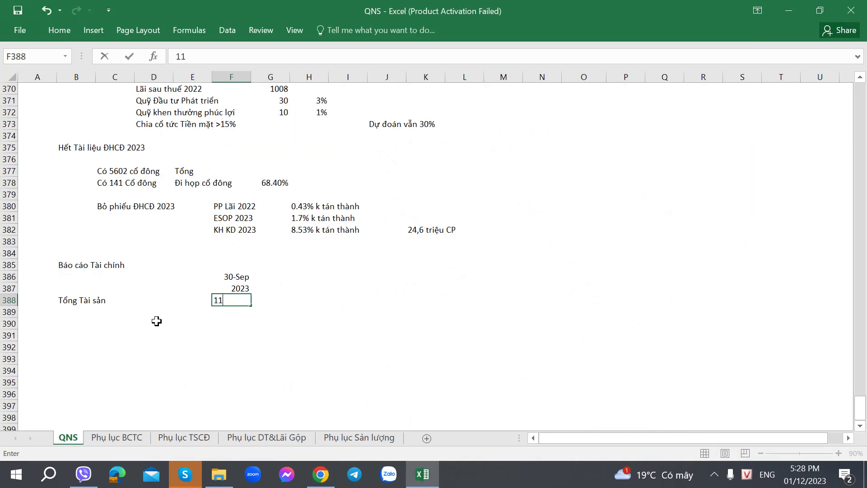
text(213)
key(Return)
Enter the comparison period heading 31-Dec in I386 with the year 2022 below it in I387
key(Up)
key(Up)
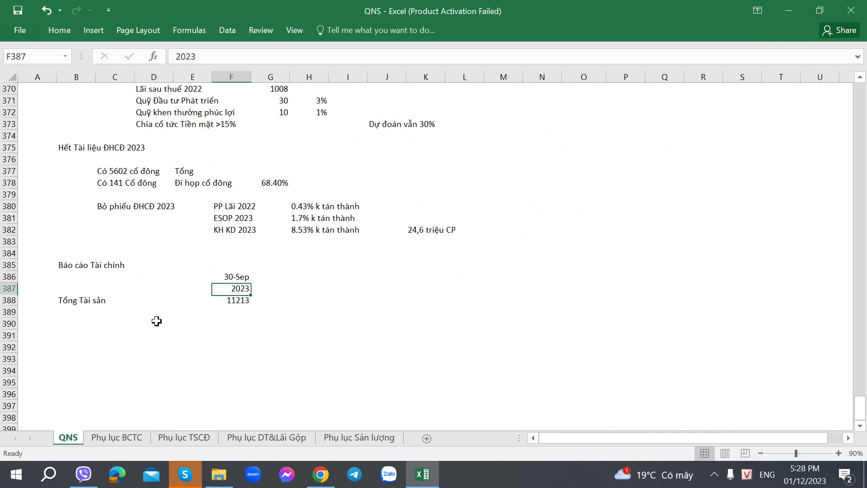
key(Right)
key(Right)
key(Right)
key(Up)
key(alt+Tab)
key(alt+Tab)
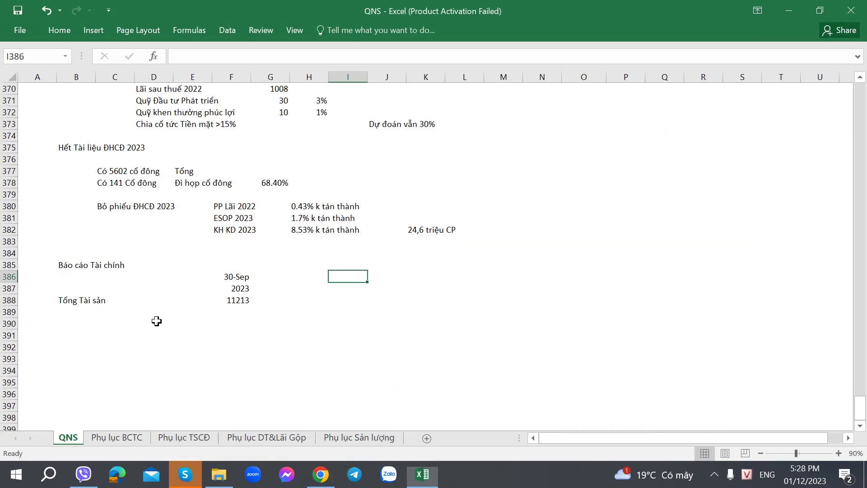
text(3112)
key(Return)
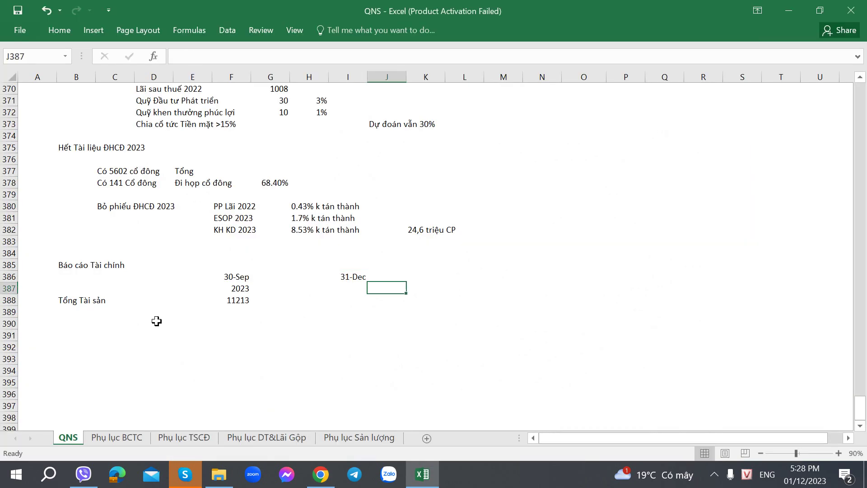
text(2022)
key(ctrl+Return)
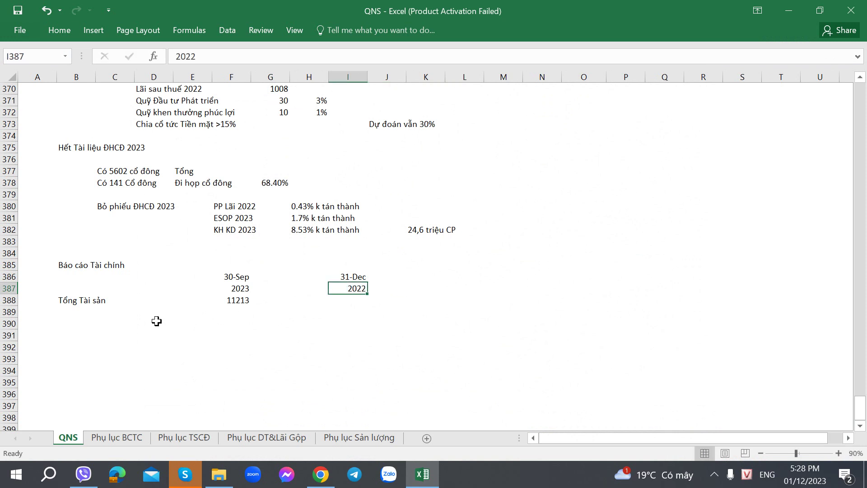
key(Return)
Check total assets in the PDF, and format F388 as a number with thousands separator and no decimal places
key(alt+Tab)
key(alt+Tab)
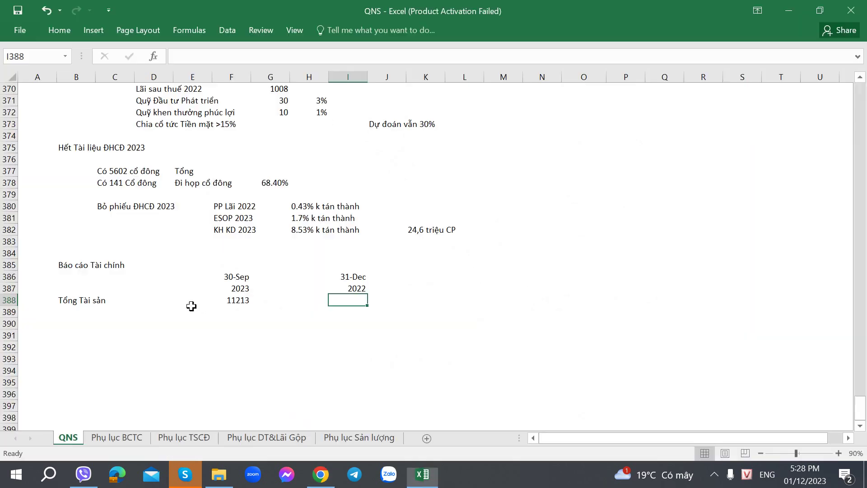
click(222, 300)
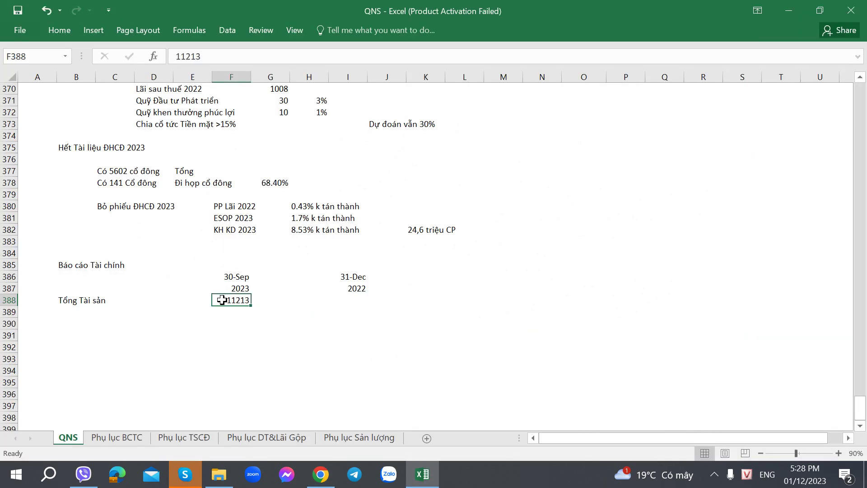
key(ctrl+1)
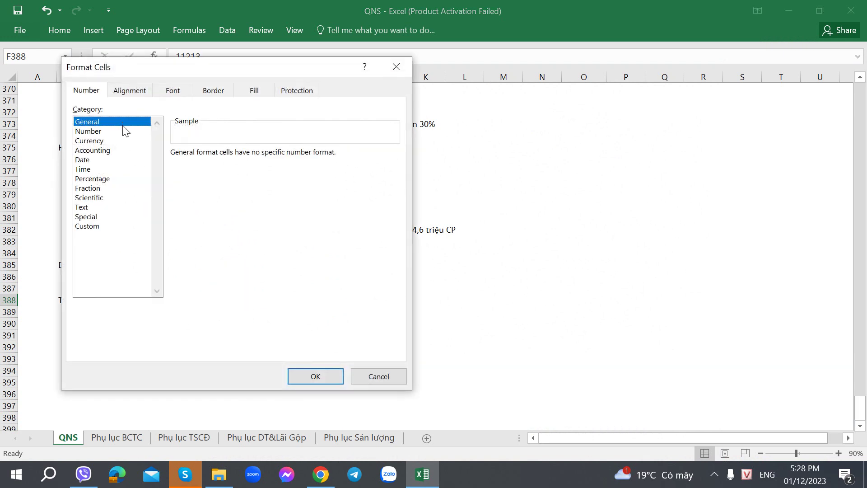
click(124, 131)
click(213, 172)
click(262, 156)
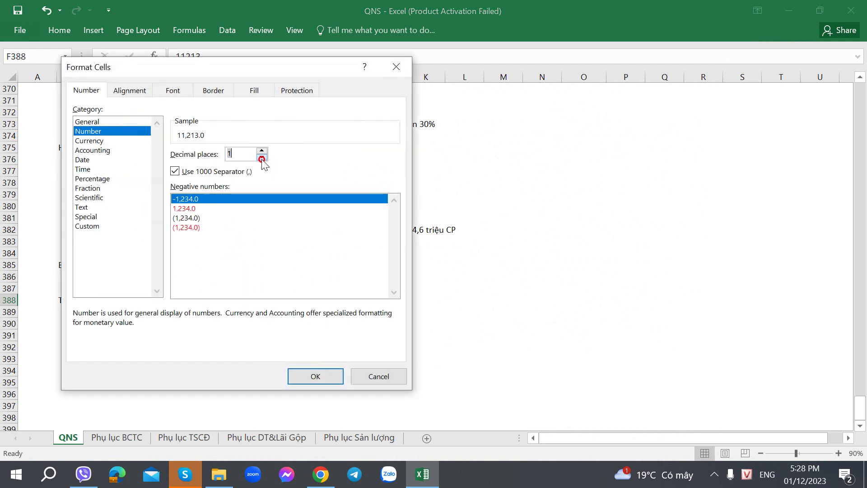
click(261, 157)
click(315, 376)
click(356, 359)
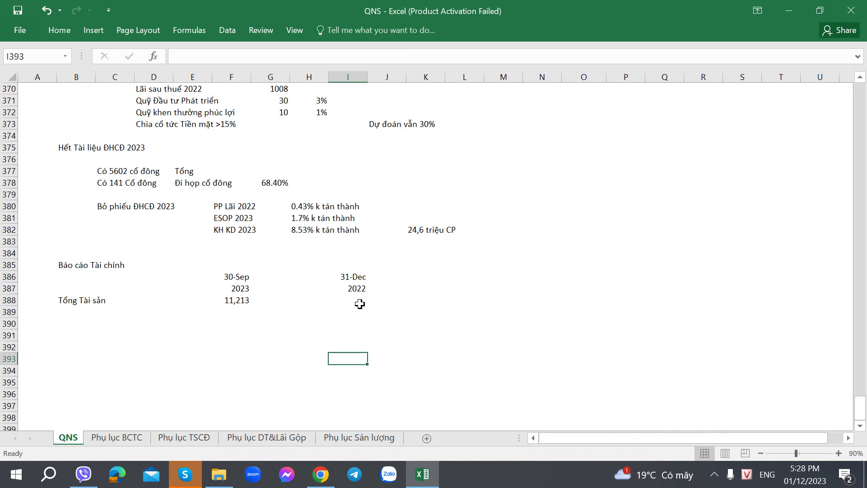
Record the year-end 2022 total assets of 10266 in I388 and check it against the balance sheet PDF
key(alt+Tab)
key(alt+Tab)
text(102)
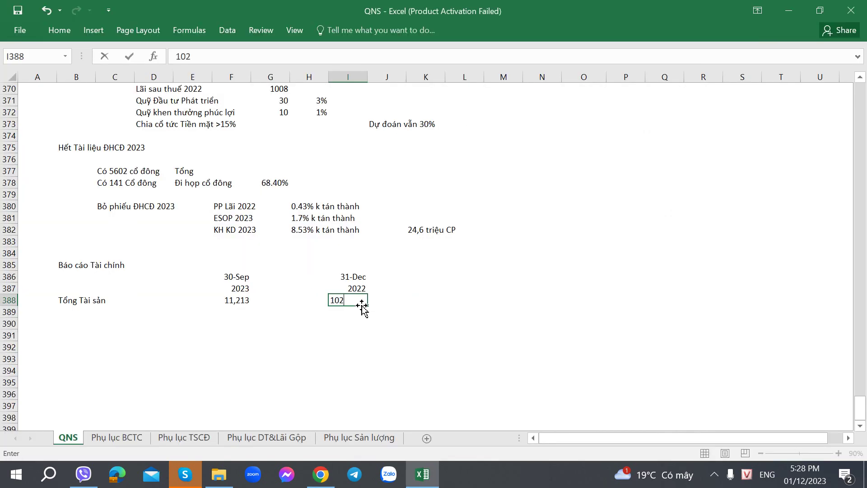
key(Return)
key(alt+Tab)
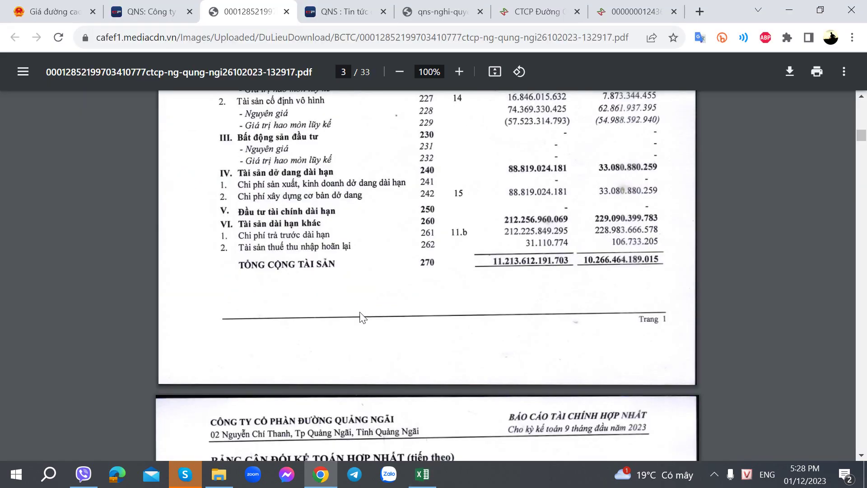
key(alt+Tab)
Copy only the number format of F388 onto the 2022 total assets figure in I388
click(238, 300)
key(ctrl+c)
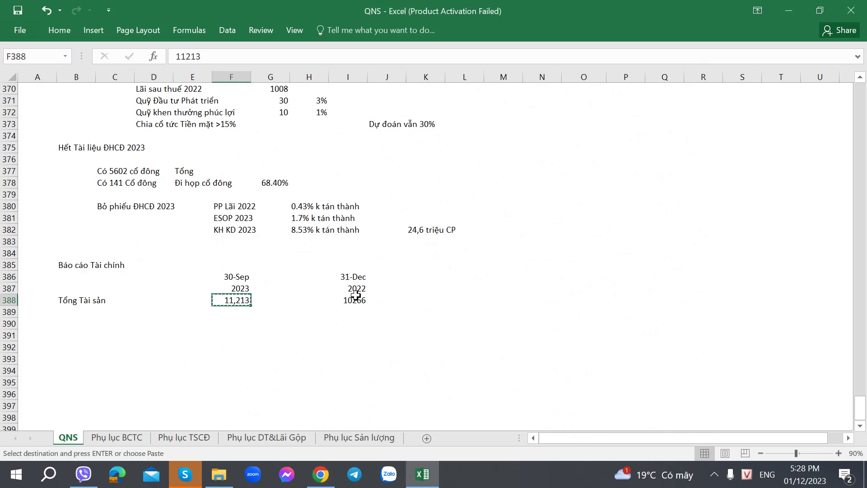
right_click(358, 299)
key(s)
key(t)
key(Return)
click(270, 312)
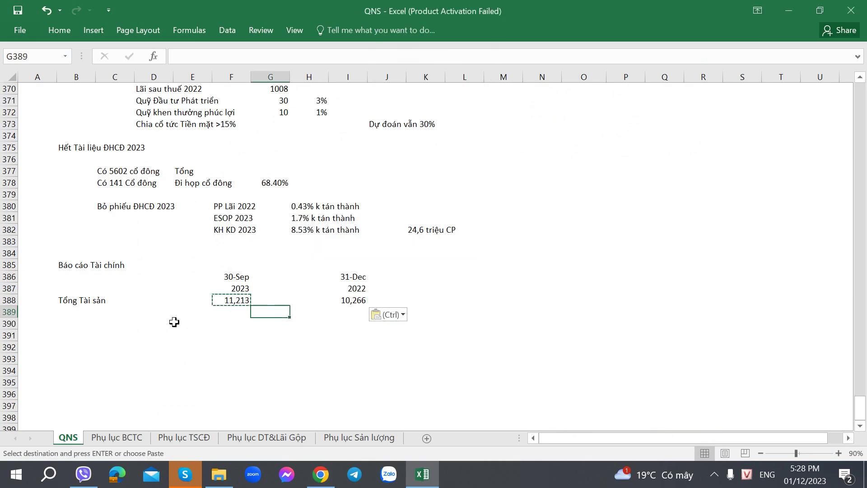
click(101, 314)
Calculate the ratio of September 2023 to December 2022 total assets in H388 with the formula =F388/I388
click(323, 299)
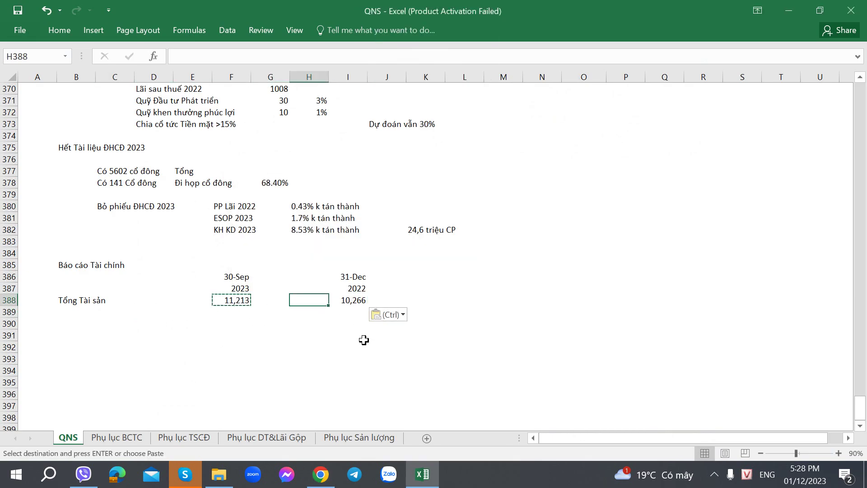
text(=)
key(Left)
key(Left)
text(/)
key(Right)
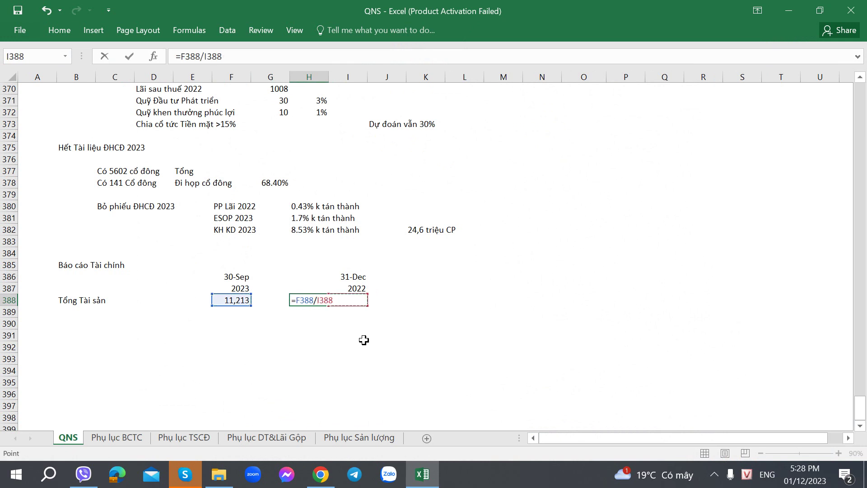
key(ctrl+Return)
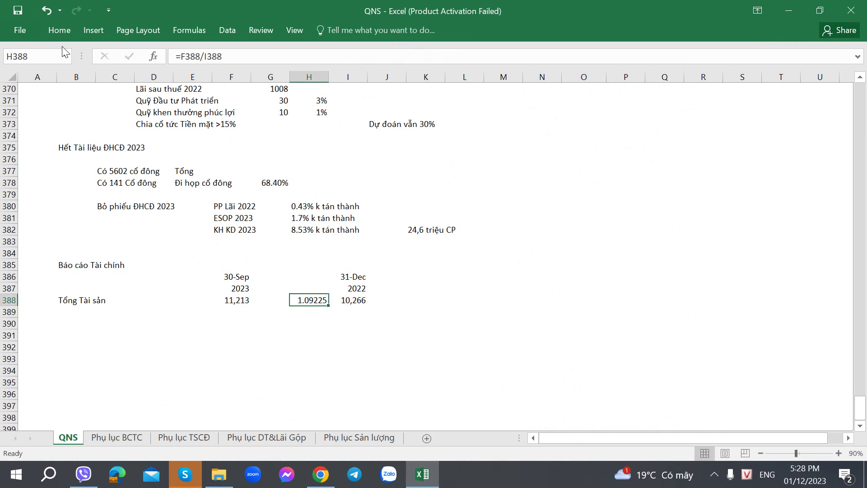
Reduce the total assets ratio in H388 to four decimal places
click(59, 30)
click(451, 73)
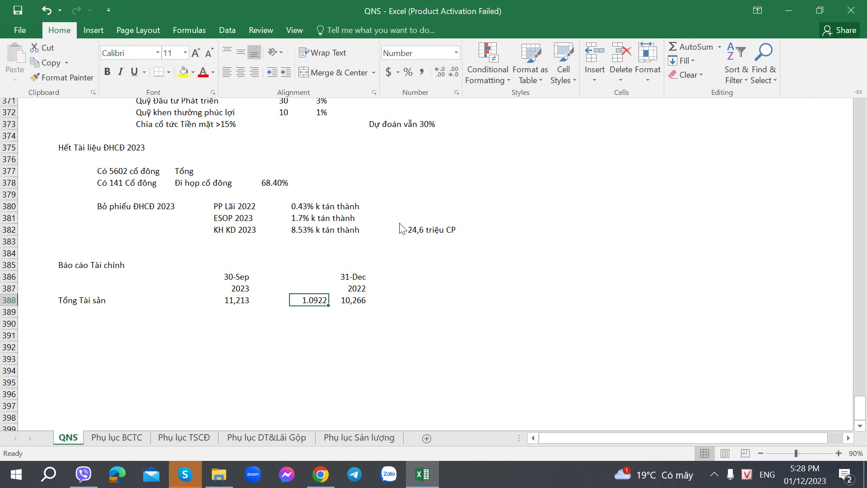
click(306, 323)
Check the current assets section of the balance sheet PDF and label C389 "Tiền" in the workbook
click(94, 316)
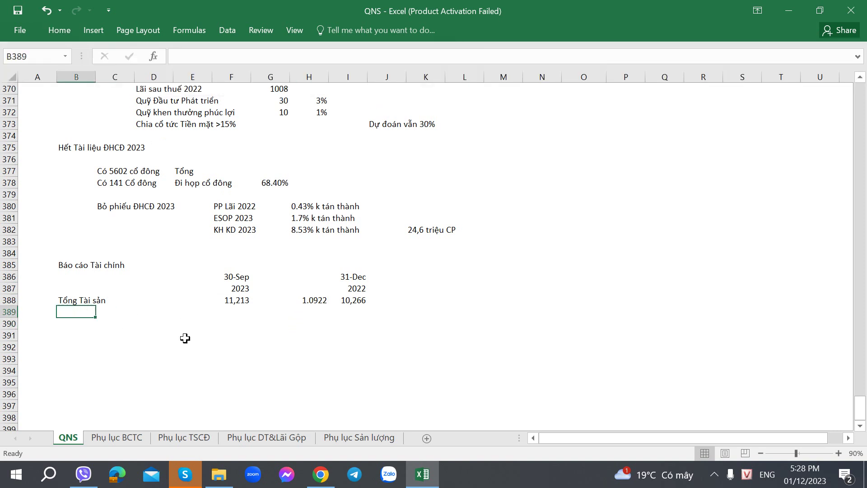
key(Right)
key(alt+Tab)
scroll(294, 330, down, 8)
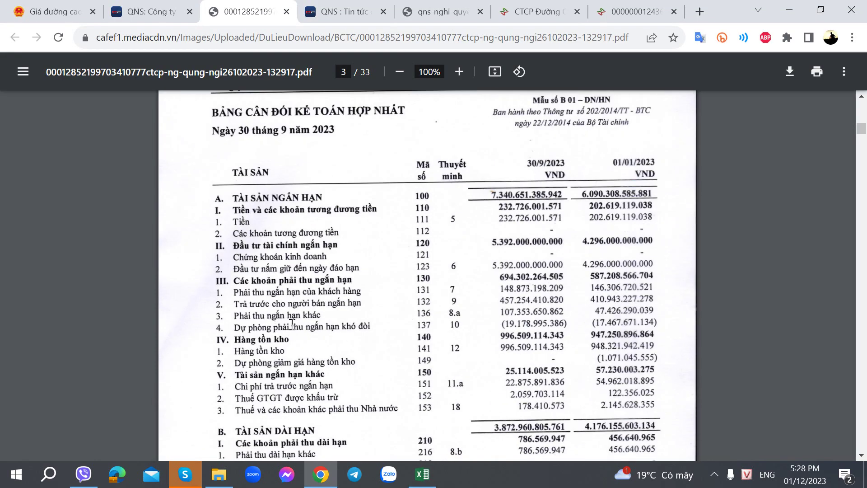
scroll(292, 324, up, 2)
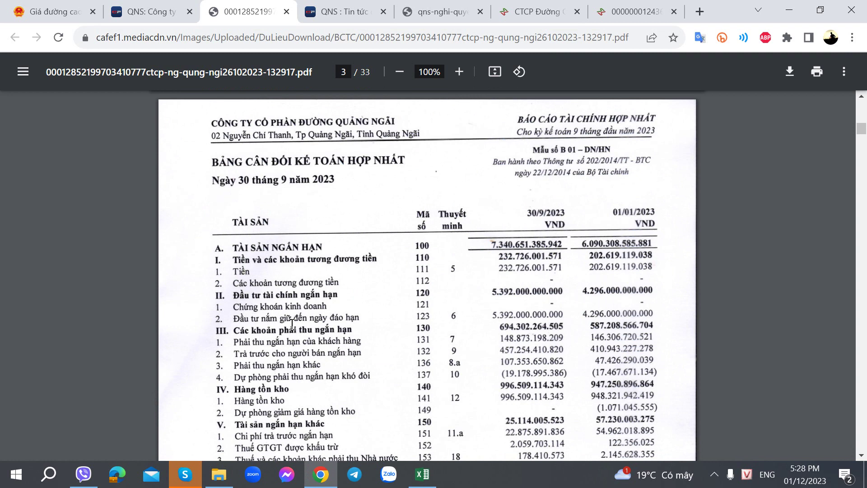
key(alt+Tab)
text(Ti)
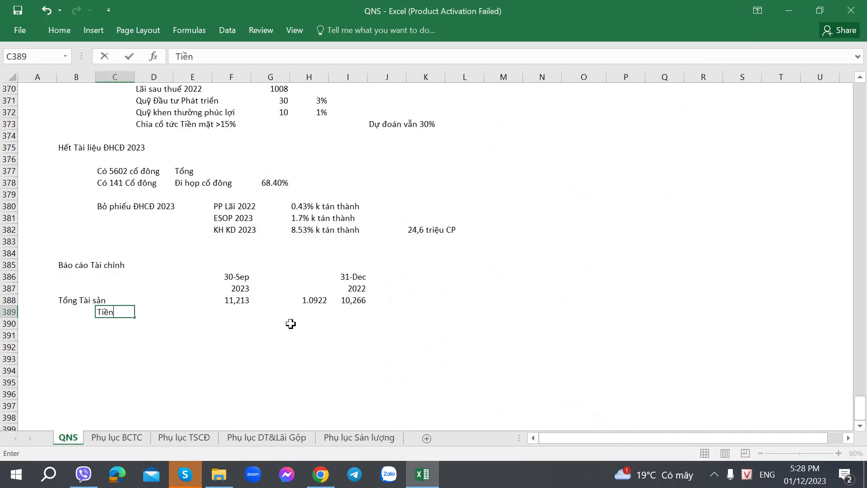
text(ền)
Enter the September 2023 cash plus short-term investments from the balance sheet in F389 as =232+5392
key(Right)
key(Right)
key(Right)
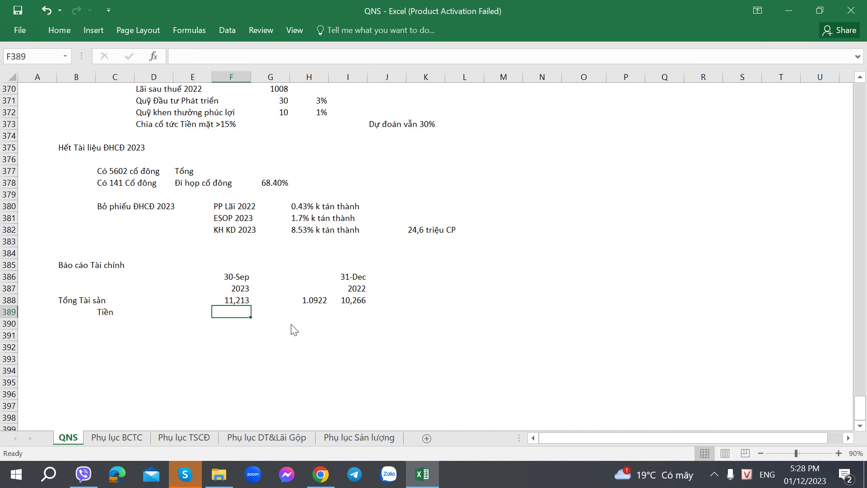
key(alt+Tab)
key(alt+Tab)
text(=232+)
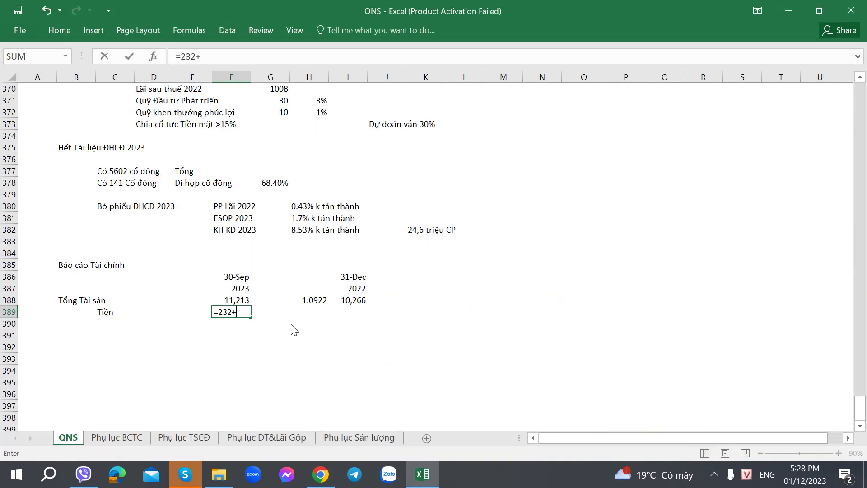
key(alt+Tab)
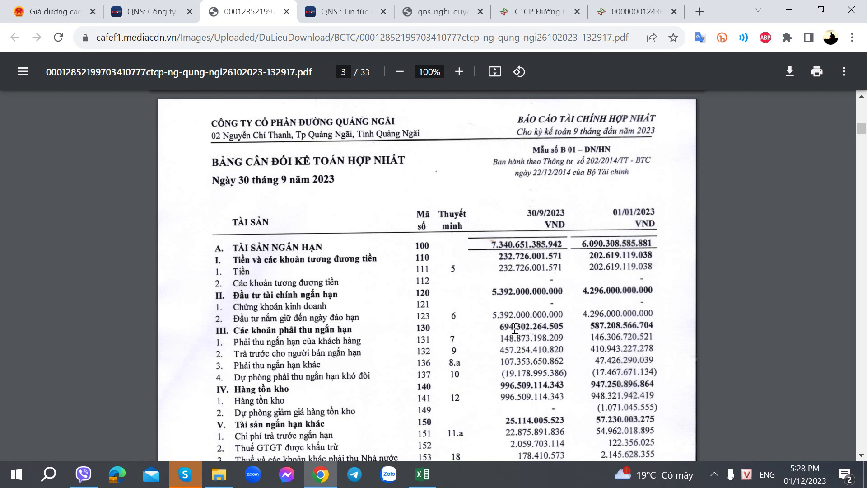
key(alt+Tab)
text(5)
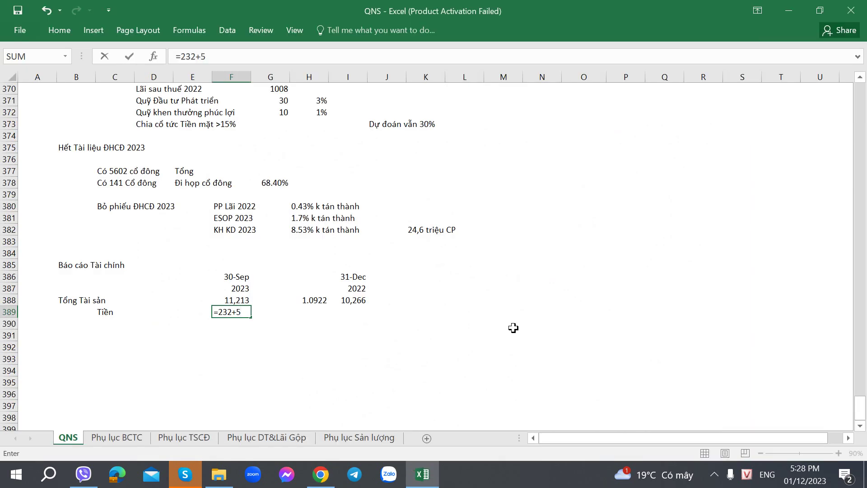
key(Tab)
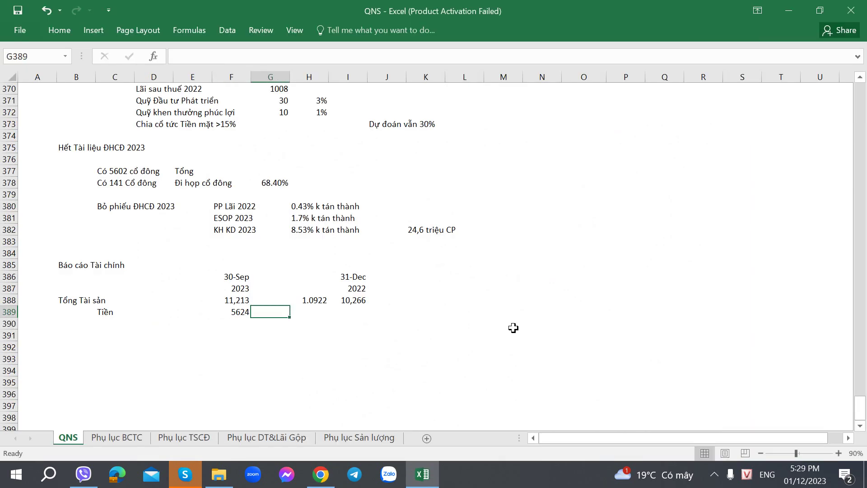
Calculate cash as a share of September 2023 total assets in G389 with the formula =F389/F388
text(=)
key(Left)
text(/)
key(Left)
key(Up)
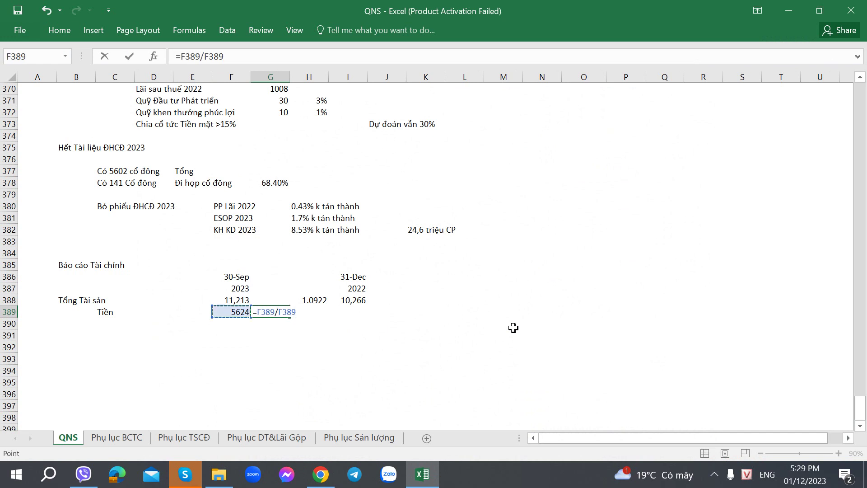
key(Return)
key(Left)
key(Left)
key(Left)
key(Left)
key(Left)
key(Right)
key(Right)
key(Right)
key(Right)
key(Right)
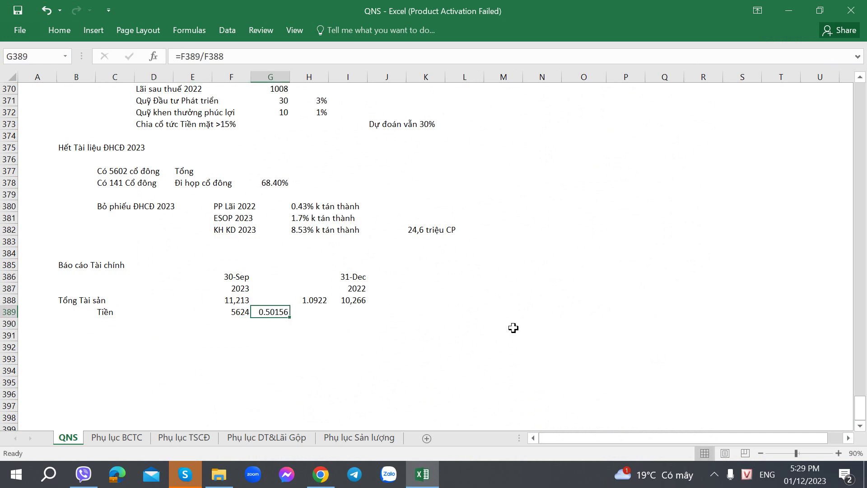
Copy only the percentage format of the attendance rate in G378 onto the cash share in G389
click(535, 280)
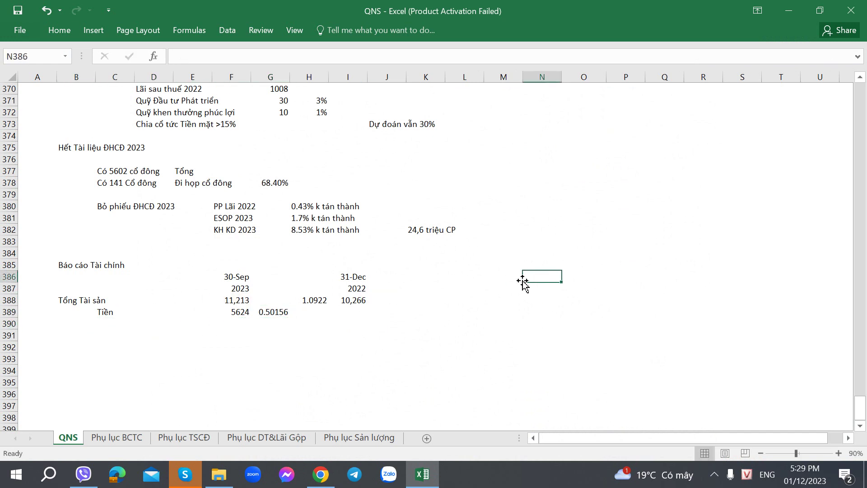
click(293, 184)
click(276, 177)
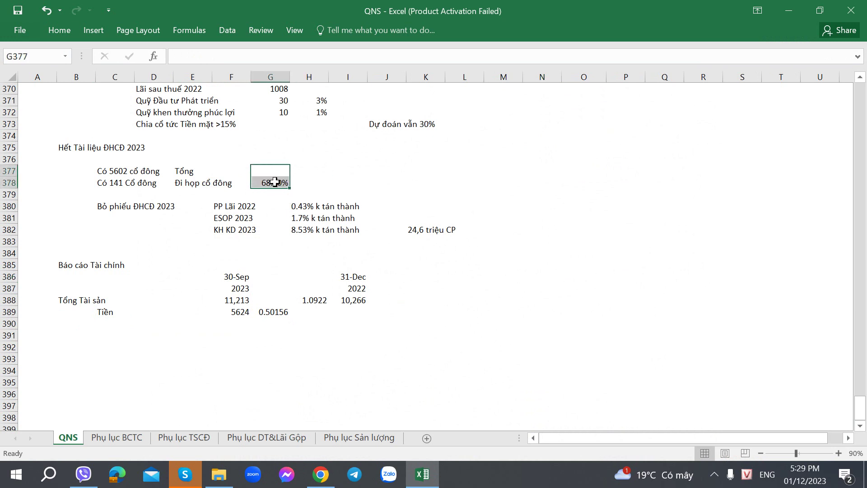
key(ctrl+c)
click(286, 315)
key(ctrl+alt+v)
key(t)
key(Return)
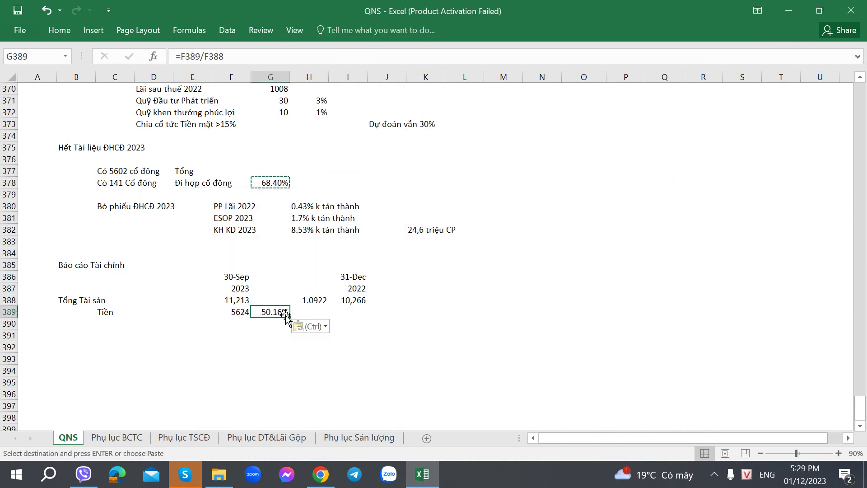
Lock the total assets row in the G389 formula so it reads =F389/F$388
click(210, 63)
text($)
key(ctrl+Return)
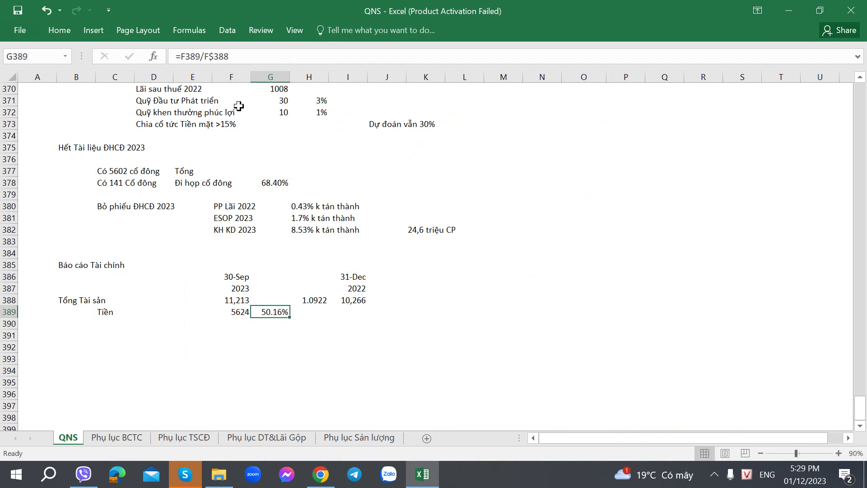
Enter the year-end 2022 cash plus short-term investments from the balance sheet in I389 as =202+4296
key(Right)
key(alt+Tab)
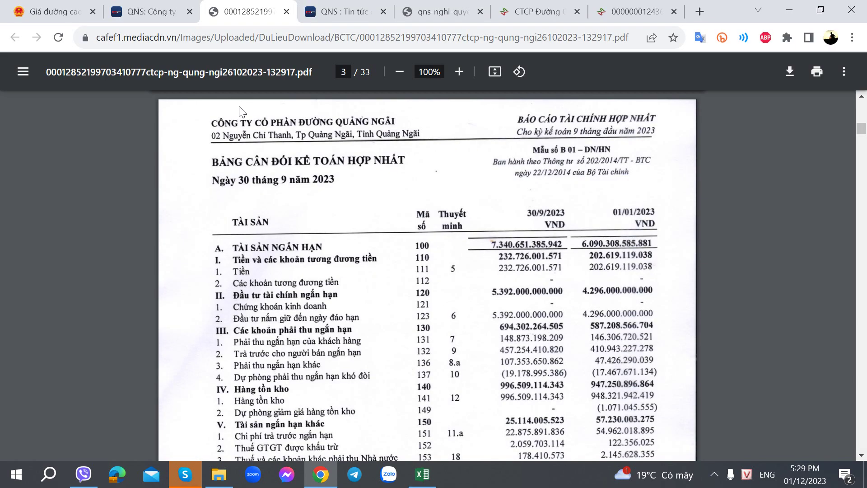
key(alt+Tab)
text(=202+)
key(alt+Tab)
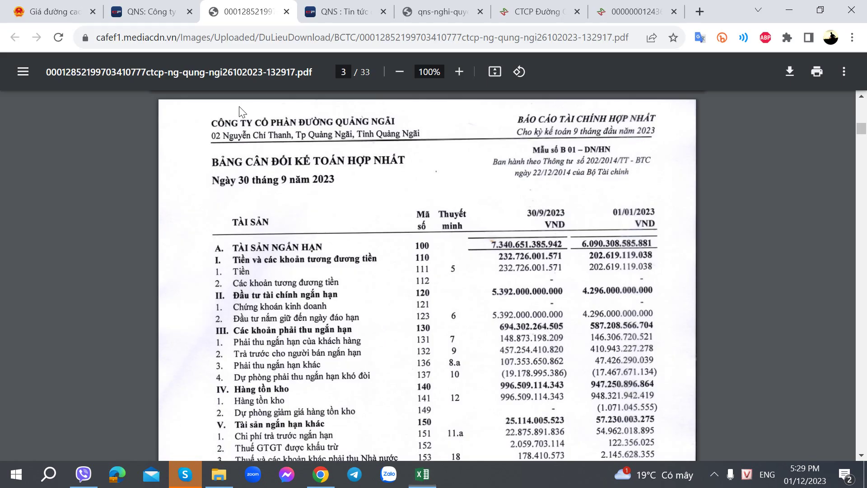
key(alt+Tab)
text(4296)
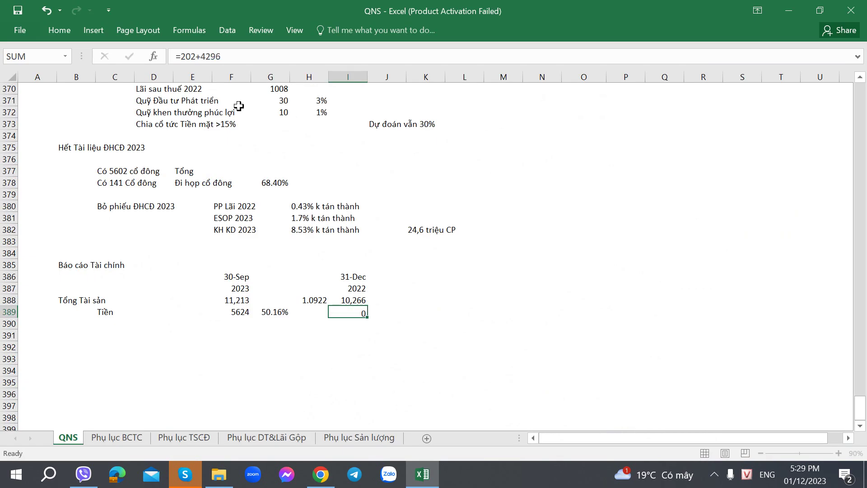
key(ctrl+Return)
Copy the cash share formula from G389 to J389 for the 2022 column
key(Left)
key(Left)
key(ctrl+c)
key(Right)
key(Right)
key(Right)
key(ctrl+v)
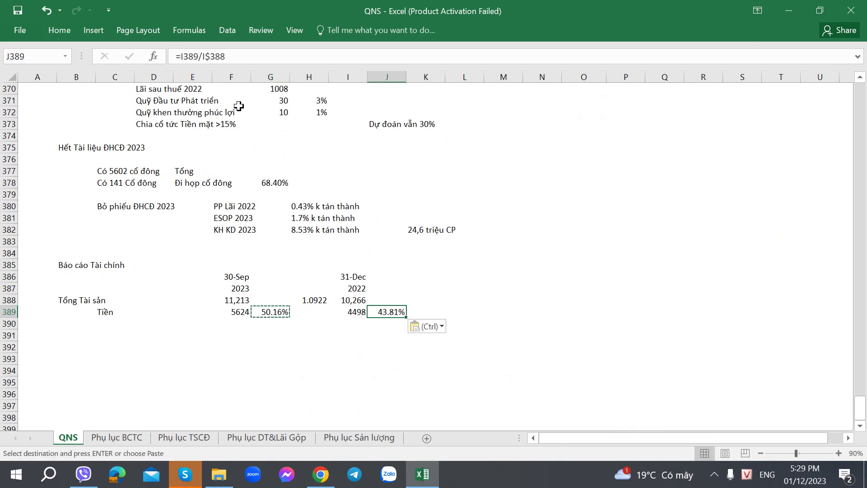
Copy only the number format of the 2022 total assets in I388 onto the cash figure in I389
key(Up)
key(Left)
key(Escape)
key(ctrl+c)
right_click(343, 315)
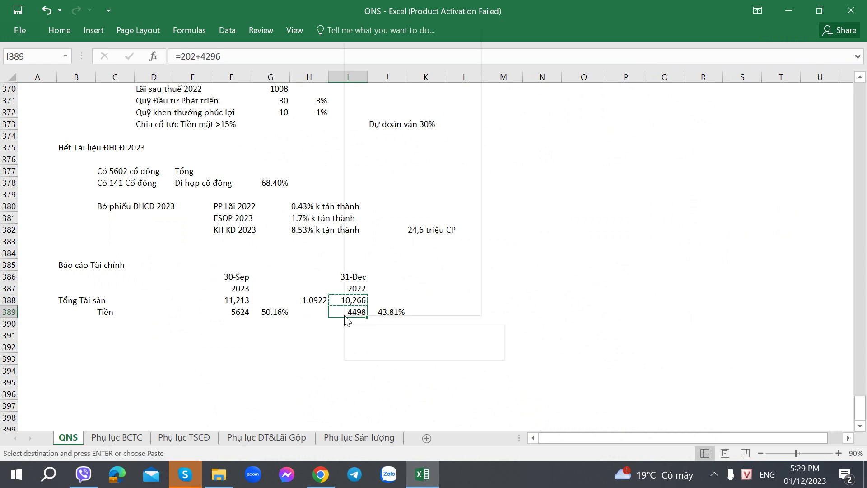
key(s)
key(t)
key(Return)
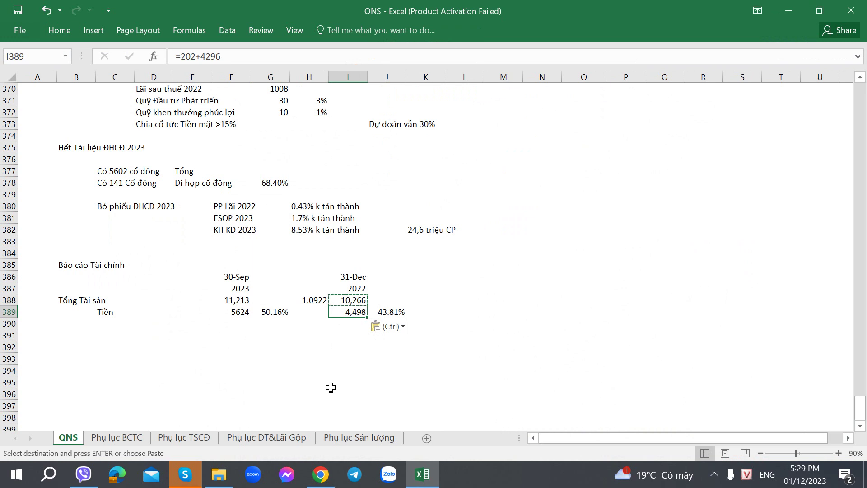
Review the short-term receivables in the balance sheet PDF and label C390 "Phải thu" in the workbook
click(233, 323)
key(alt+Tab)
scroll(183, 357, down, 2)
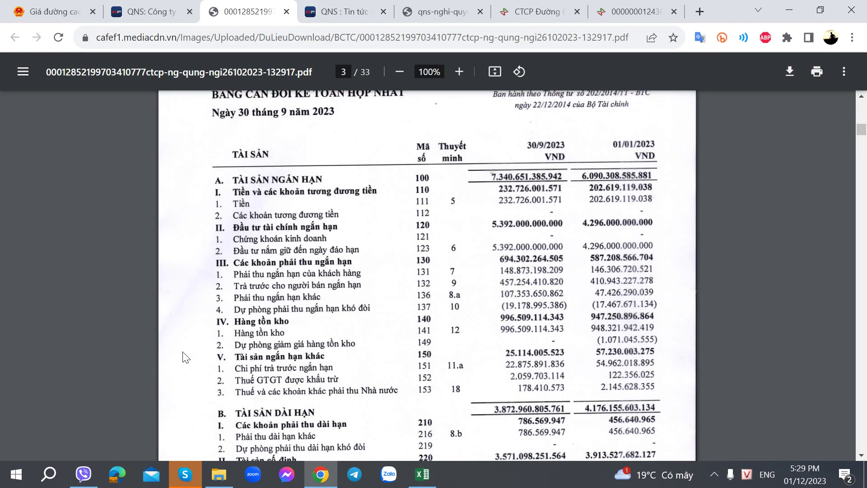
key(alt+Tab)
key(alt+Tab)
key(alt+Tab)
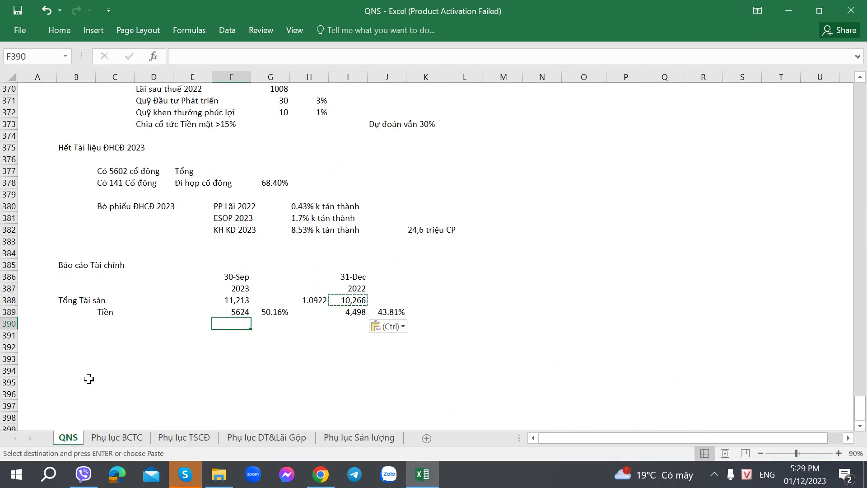
click(104, 328)
key(alt+Tab)
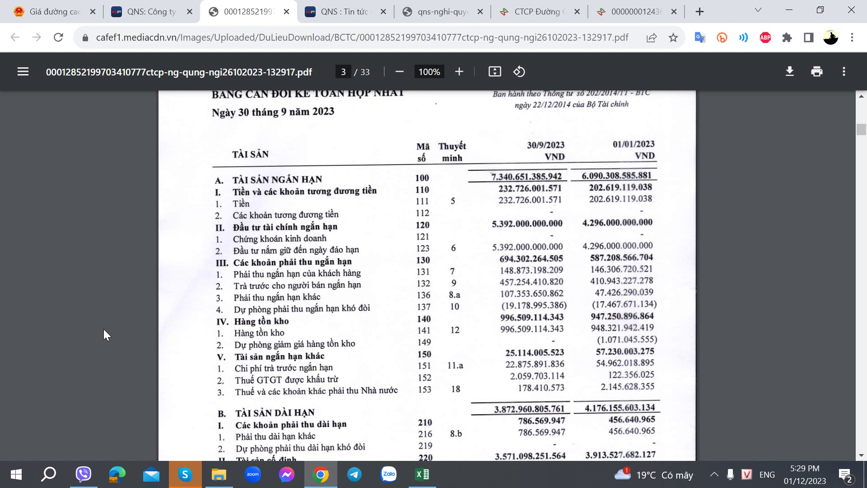
key(alt+Tab)
text(Ph)
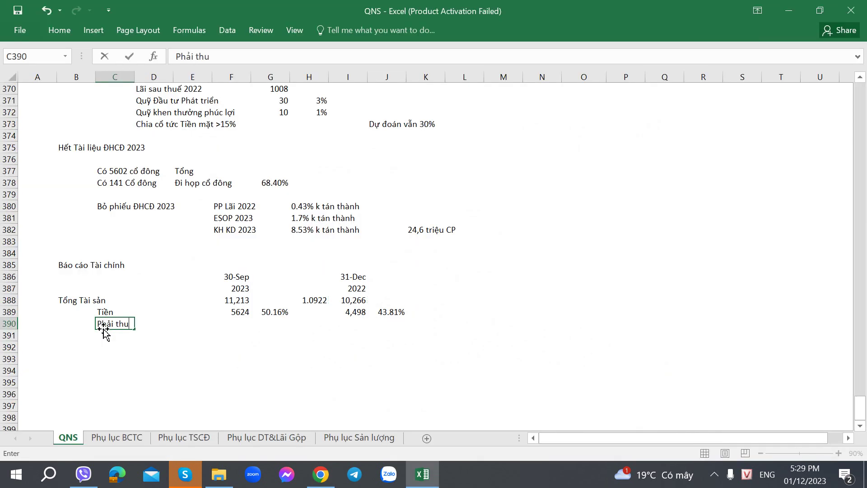
key(Tab)
key(Tab)
key(Tab)
Load the financial statements PDF a second time in the shareholder resolution's browser tab, placed directly after the original PDF tab
key(alt+Tab)
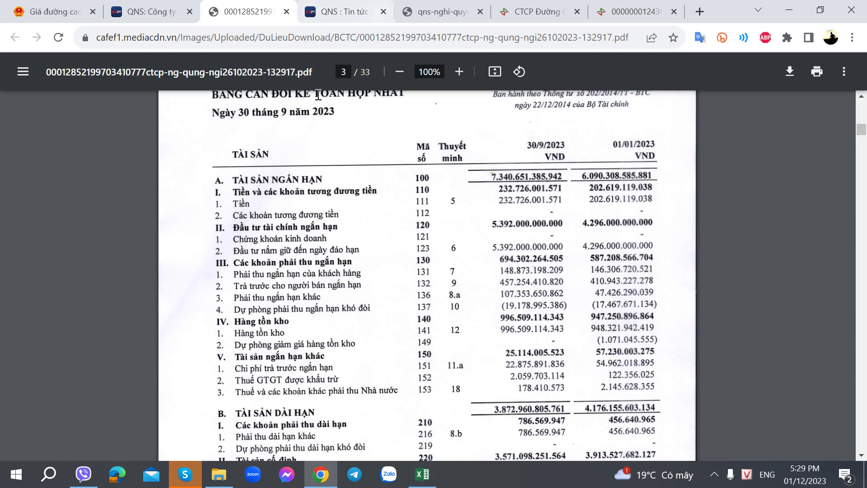
click(312, 37)
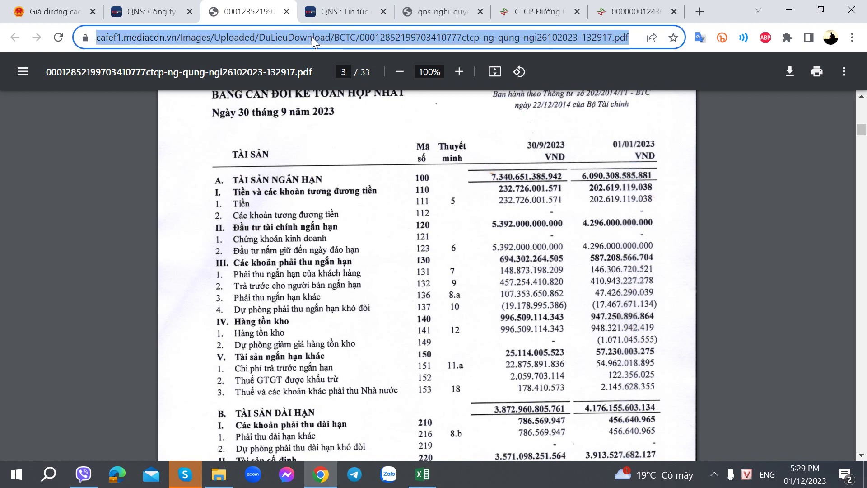
key(ctrl+Tab)
click(333, 39)
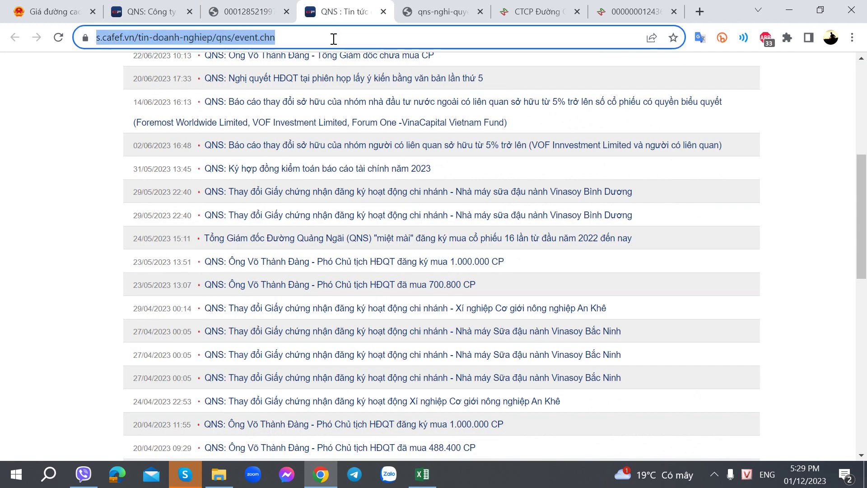
drag(399, 17, 318, 15)
click(374, 37)
key(ctrl+v)
key(Return)
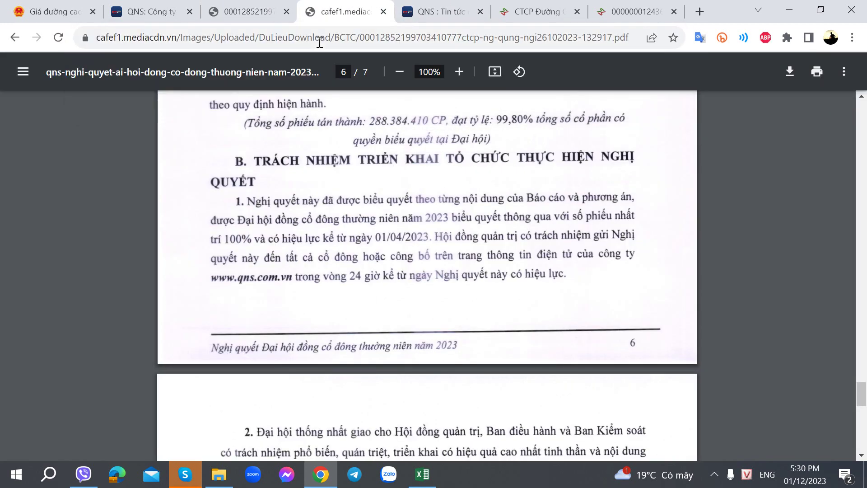
click(265, 5)
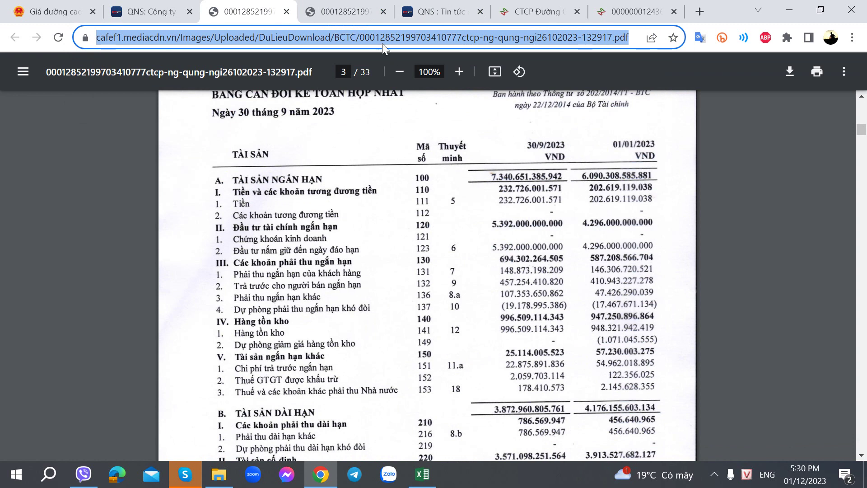
In the second copy of the PDF, view the segment report by business activity on page 15
click(357, 13)
drag(861, 108, 823, 254)
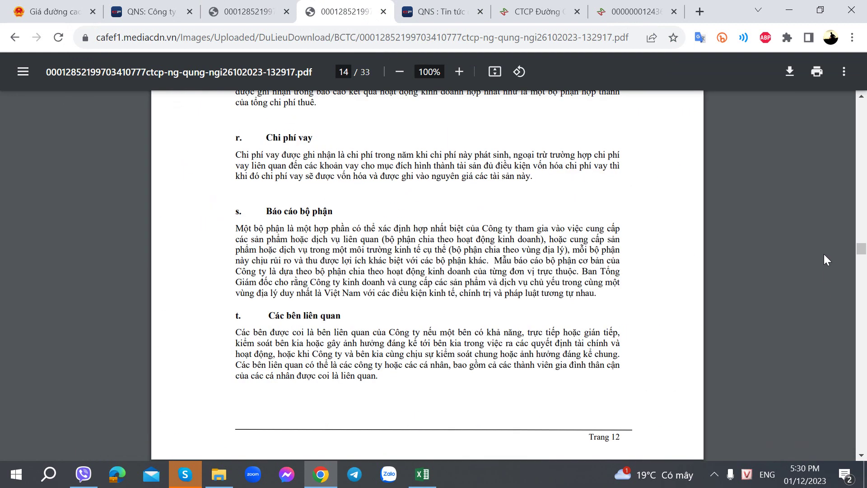
scroll(823, 260, down, 1)
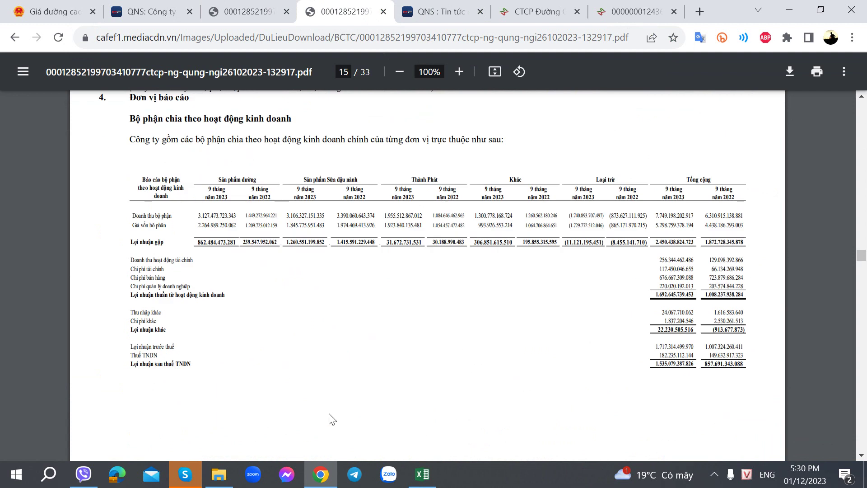
Switch back to the Excel workbook and open the "Phụ lục DT&Lãi Gộp" sheet
click(422, 474)
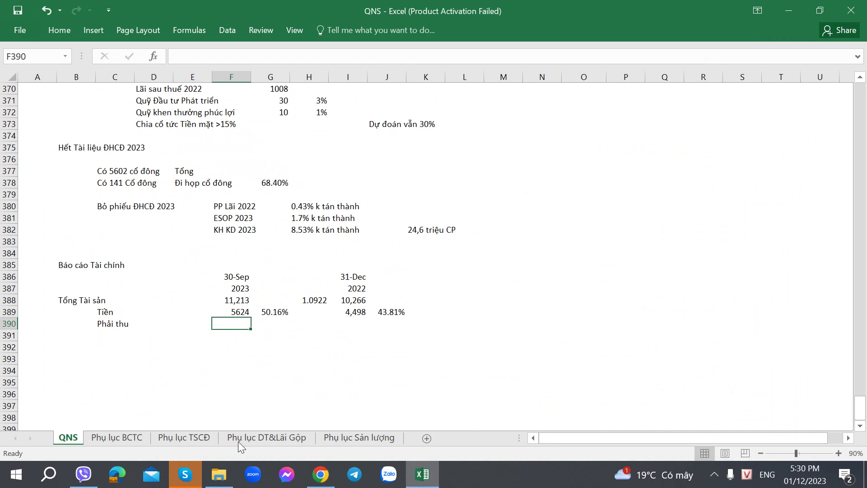
click(316, 438)
click(283, 442)
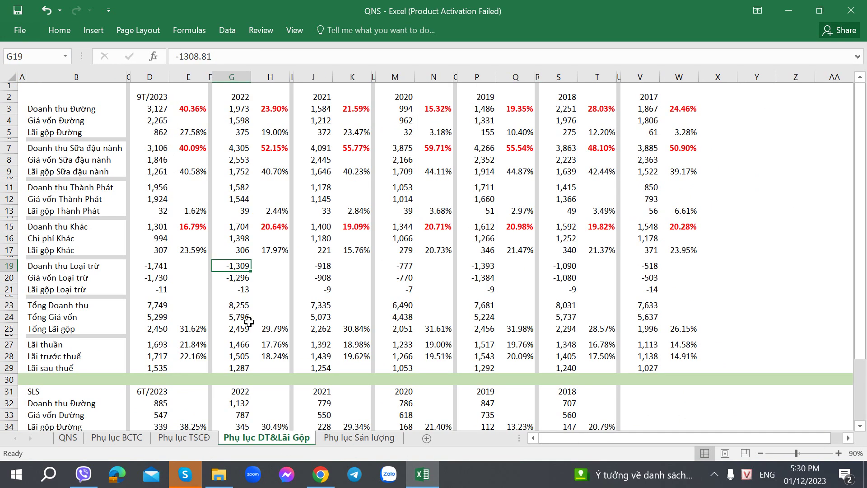
Switch to the browser's second PDF copy and review the segment assets and liabilities tables on page 16
click(321, 474)
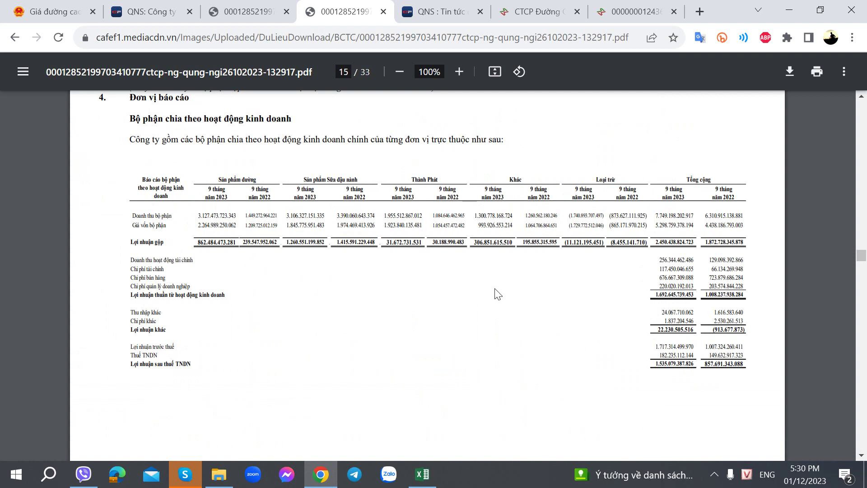
scroll(344, 350, down, 10)
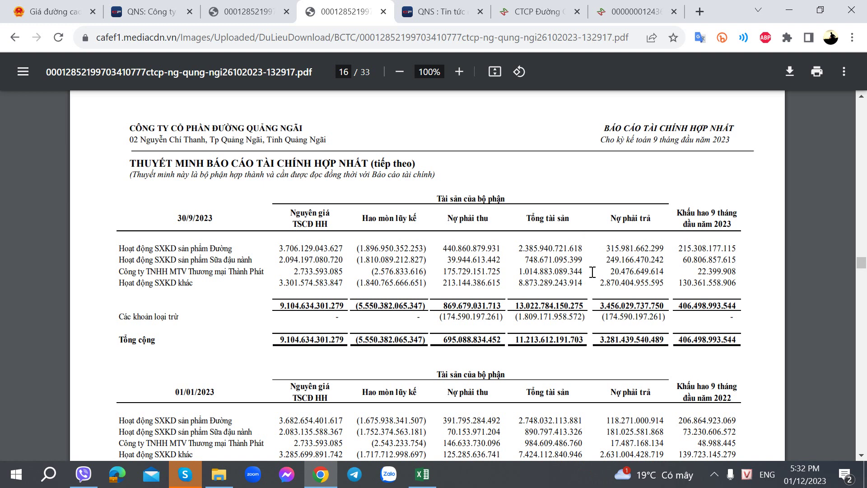
scroll(592, 271, down, 1)
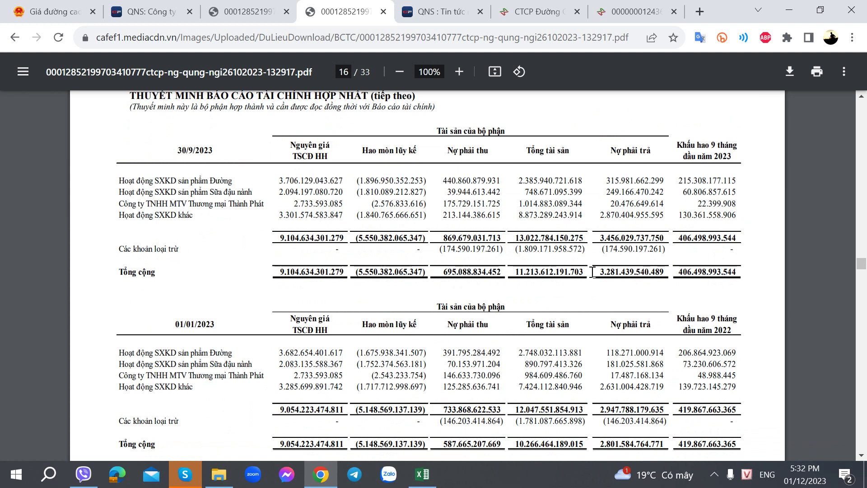
scroll(470, 332, down, 1)
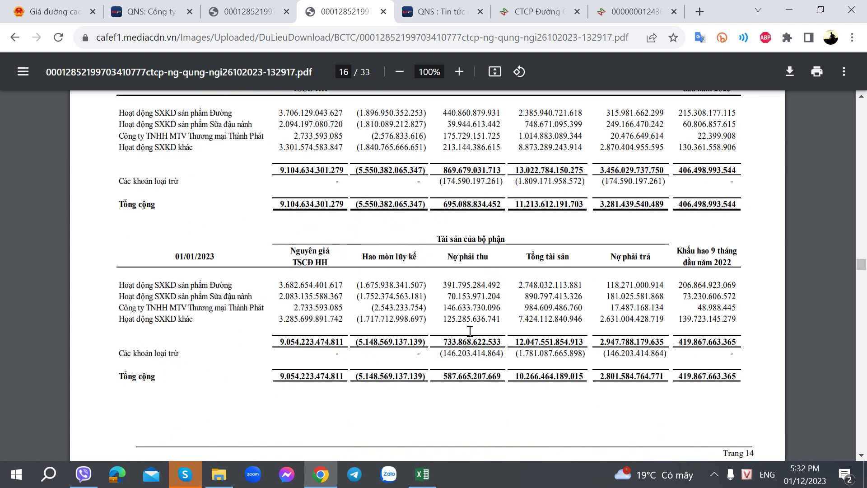
scroll(506, 319, up, 1)
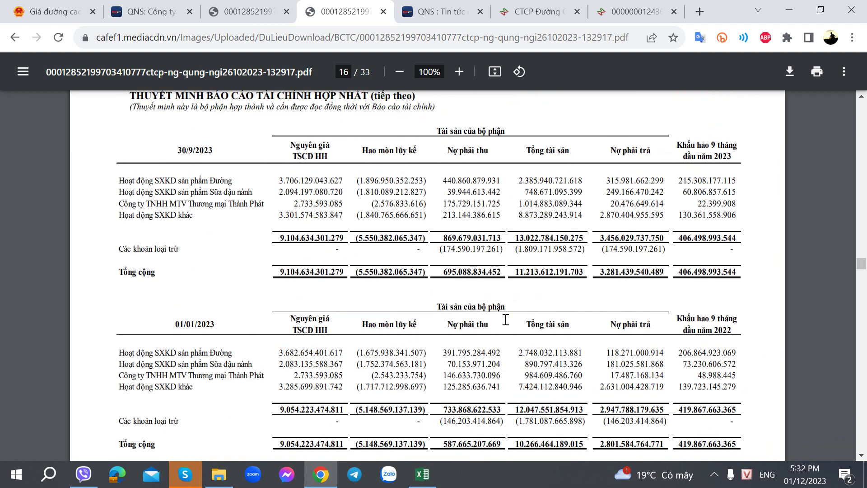
scroll(505, 319, down, 6)
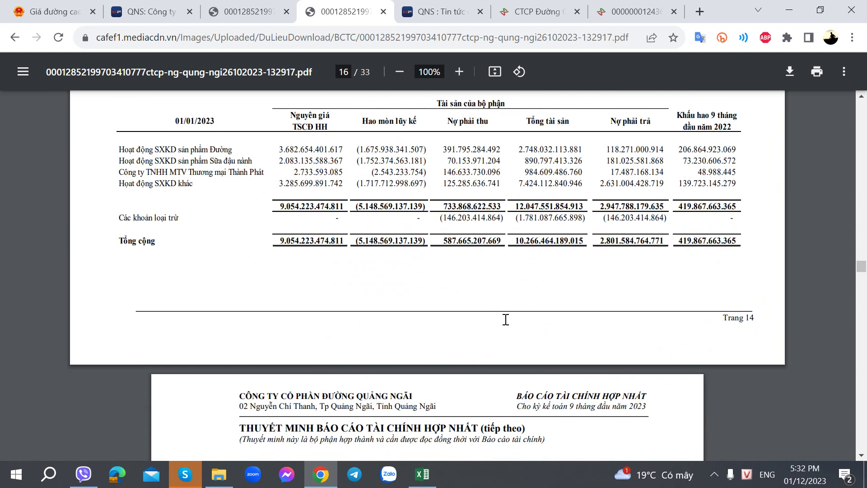
Compare the cash and short-term investment lines in the balance sheet with notes 5 and 6 on page 17 of the second copy
click(282, 5)
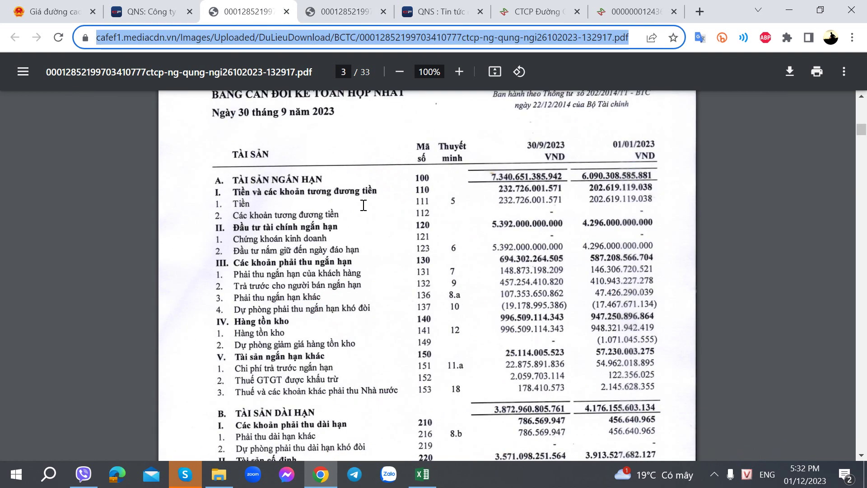
click(371, 6)
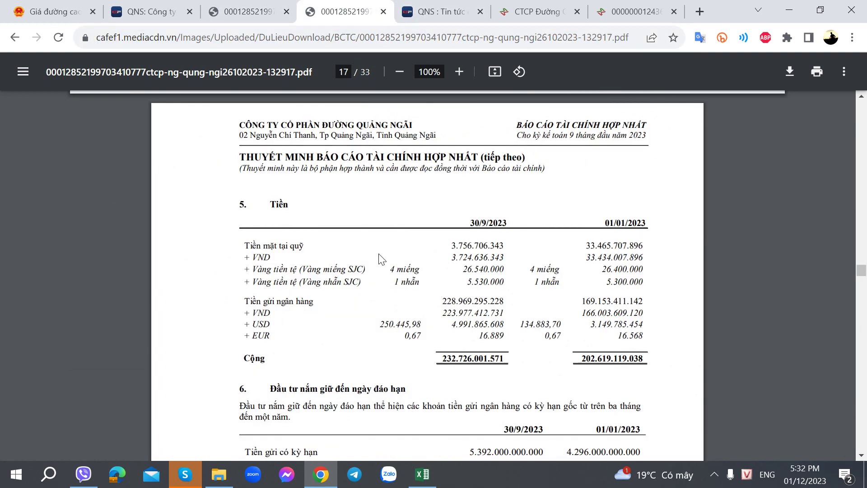
scroll(377, 278, down, 3)
scroll(375, 280, up, 3)
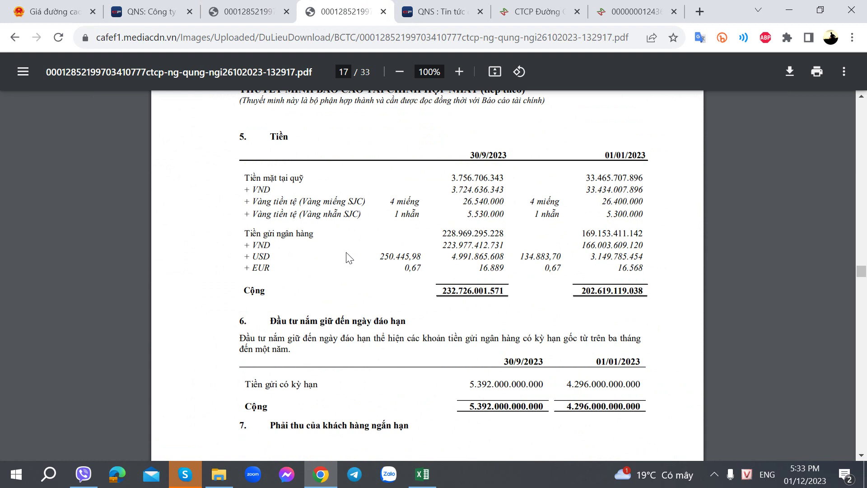
mouse_move(273, 6)
scroll(429, 300, down, 3)
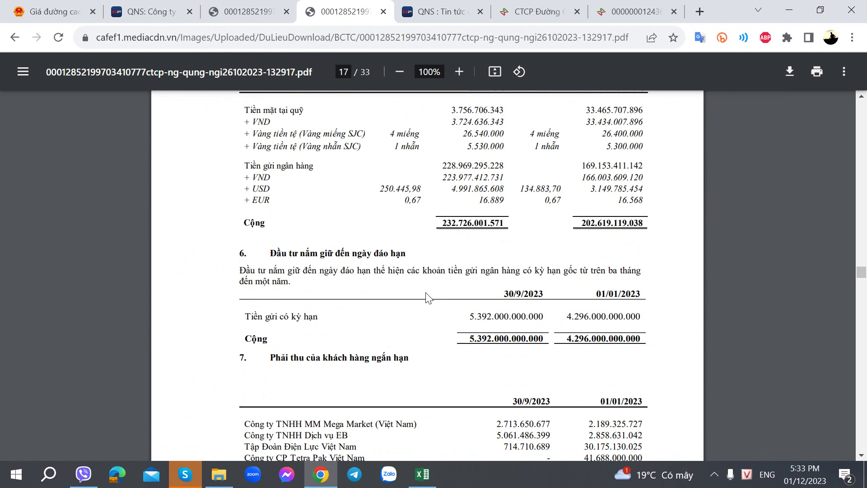
scroll(480, 311, down, 3)
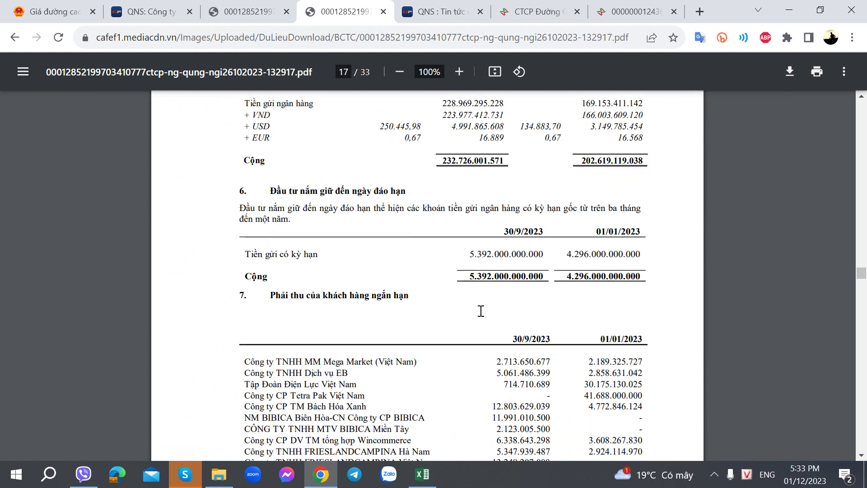
Cross-check the short-term customer receivables in the balance sheet against note 7 on page 17
click(239, 11)
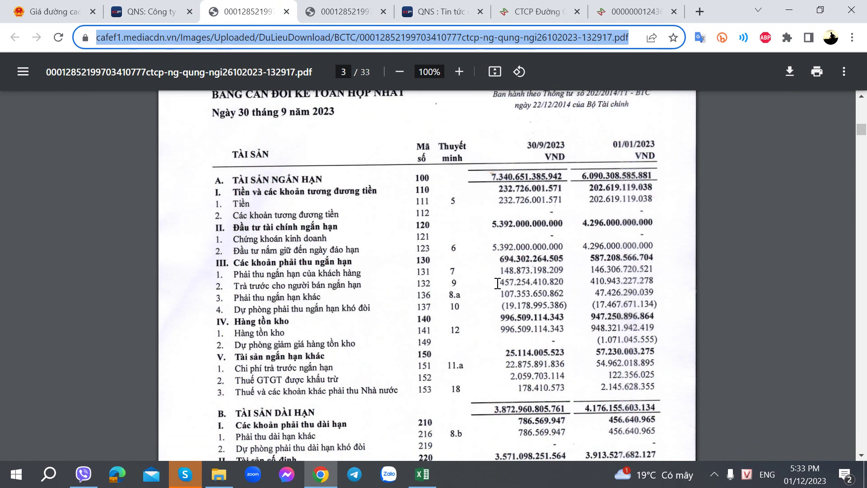
key(ctrl+Tab)
scroll(417, 344, down, 5)
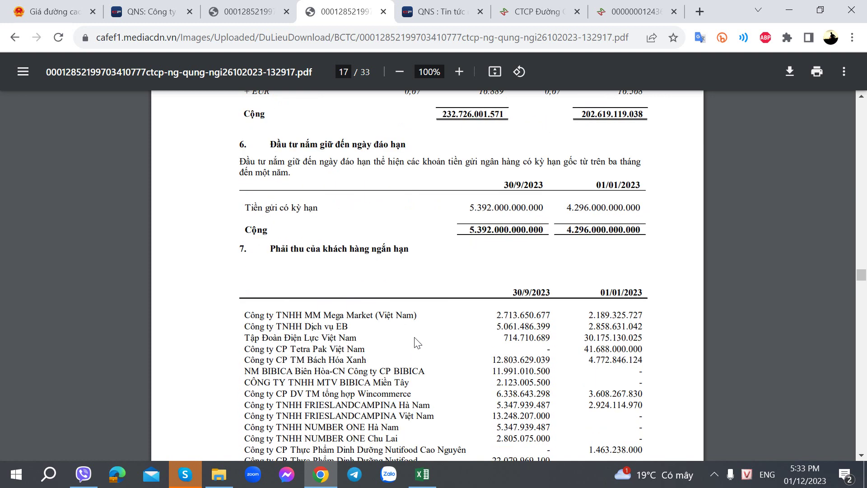
click(280, 3)
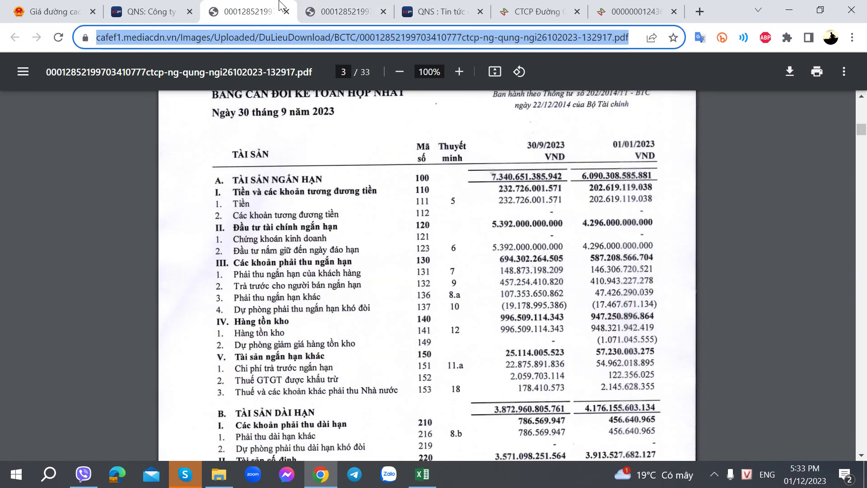
click(334, 18)
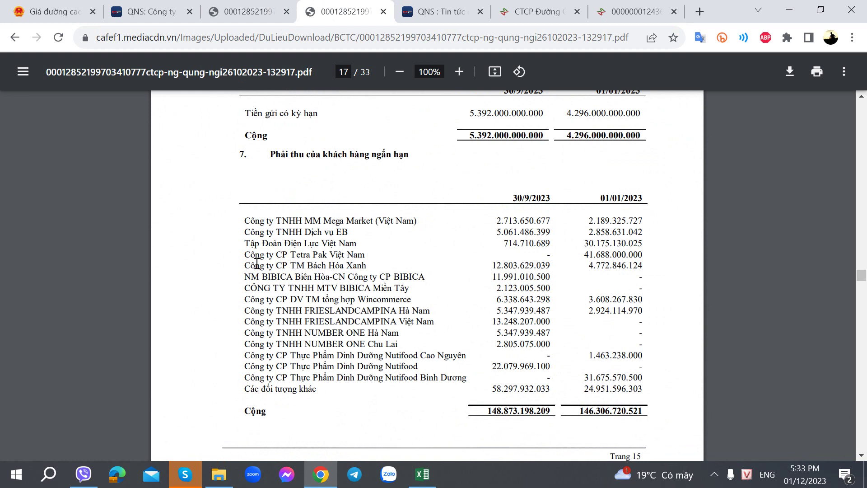
Examine the customer list in note 7, marking the Bách Hóa Xanh and NM BIBICA Biên Hòa entries while reading
drag(240, 264, 553, 263)
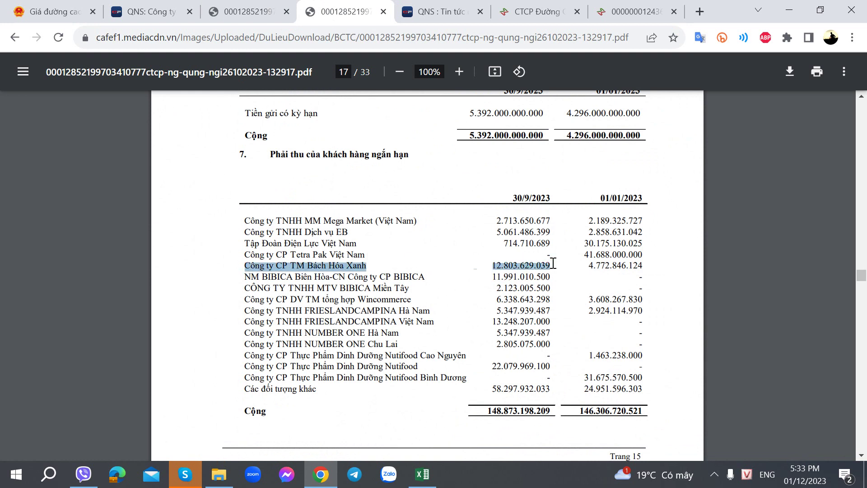
click(353, 283)
drag(246, 279, 426, 280)
click(428, 280)
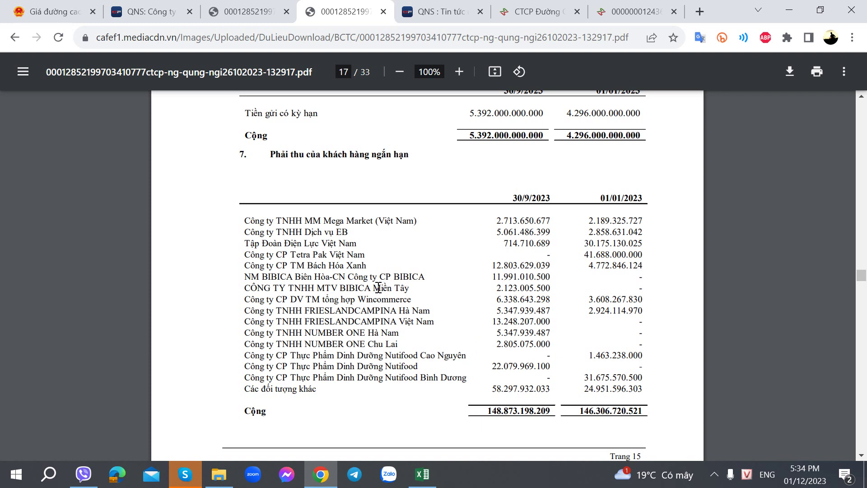
scroll(378, 287, down, 3)
scroll(375, 286, up, 2)
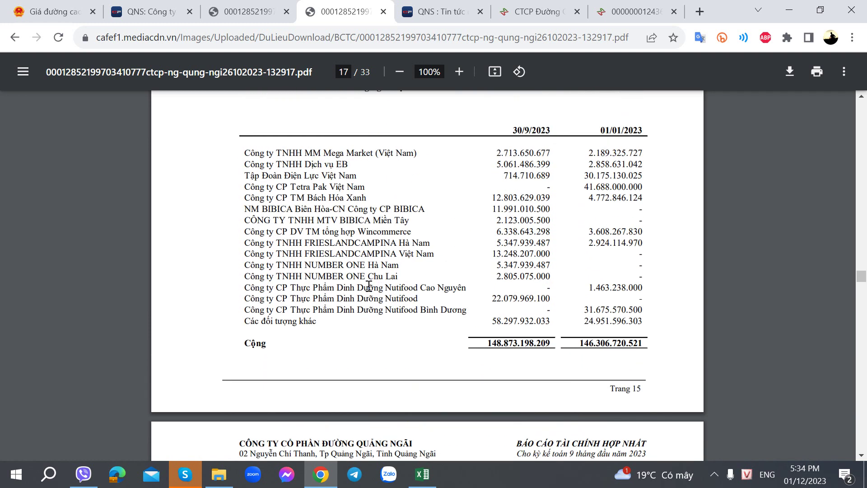
scroll(368, 285, down, 3)
scroll(375, 284, up, 3)
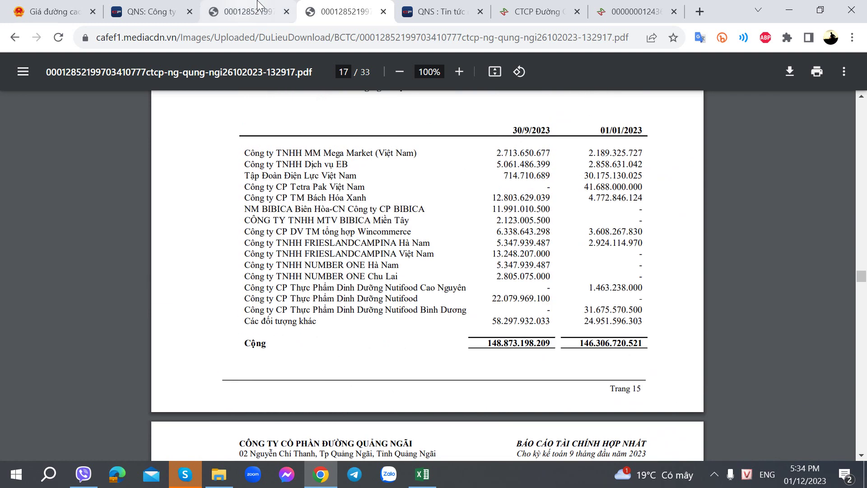
In the first PDF copy, look through the balance sheet as far as the page 5 income statement, then return to the short-term assets
click(255, 10)
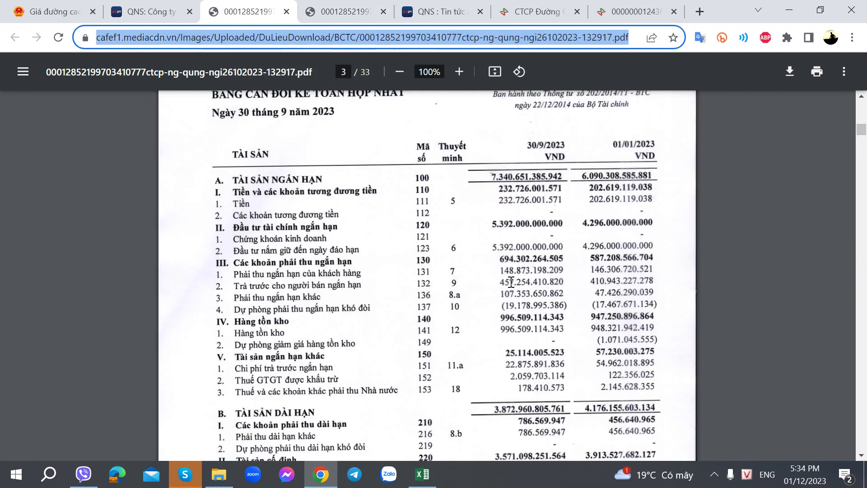
click(344, 11)
click(249, 11)
scroll(445, 376, down, 4)
scroll(444, 376, down, 15)
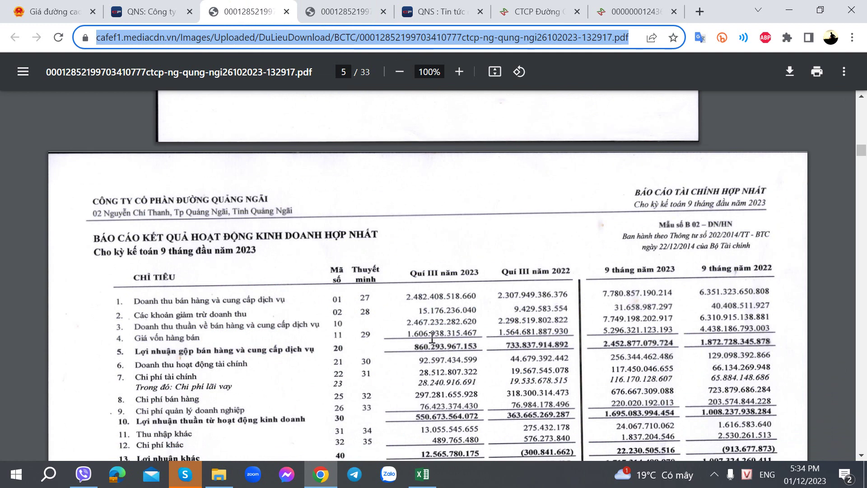
scroll(432, 337, up, 15)
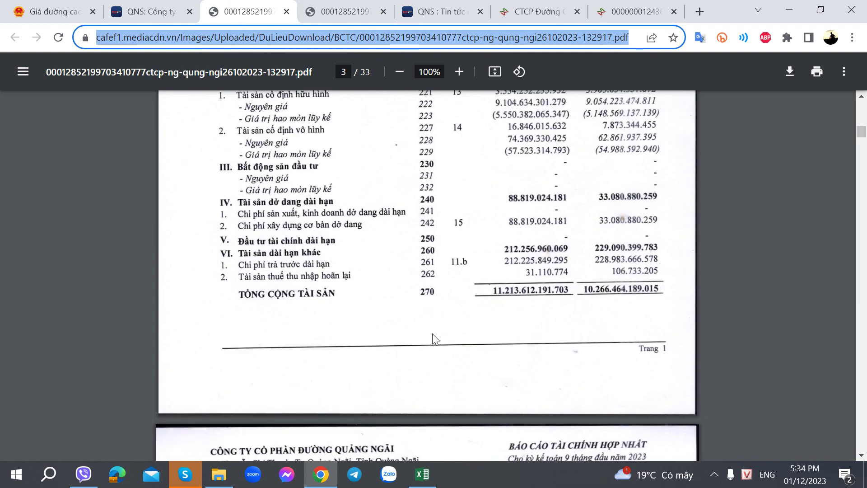
scroll(432, 338, up, 3)
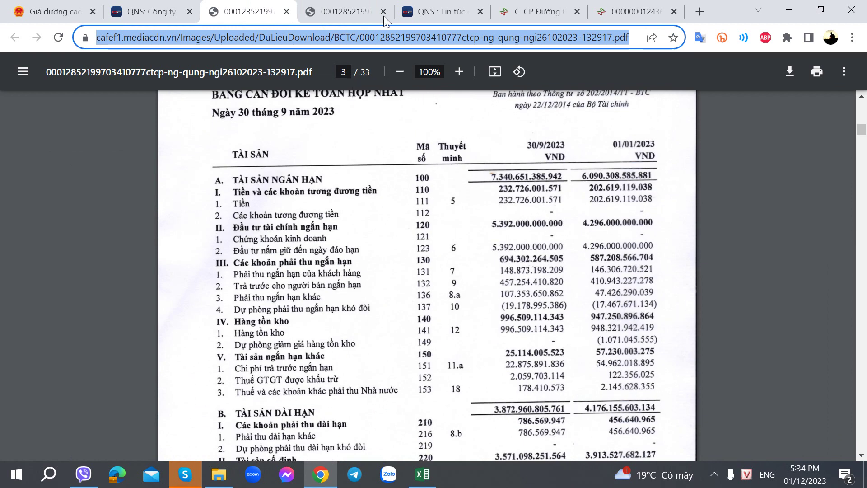
Compare note 8, other receivables, on page 18 of the second copy with the other short-term receivables in the balance sheet
click(366, 5)
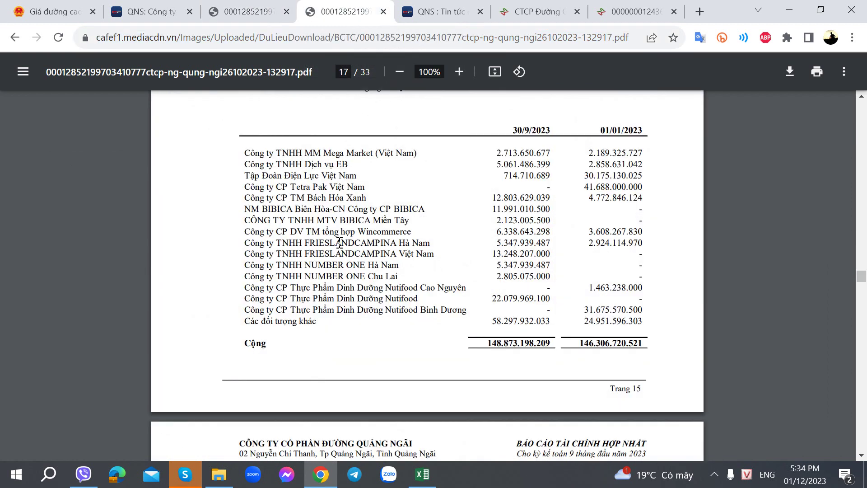
scroll(338, 233, down, 10)
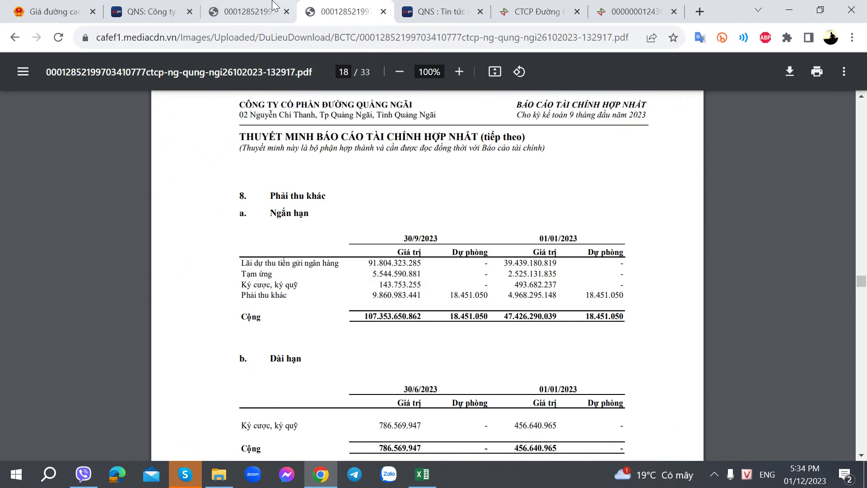
click(248, 11)
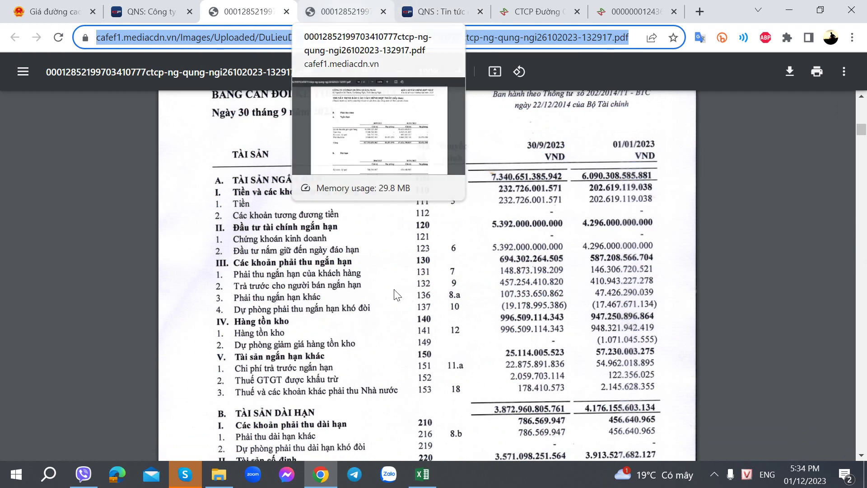
key(ctrl+Tab)
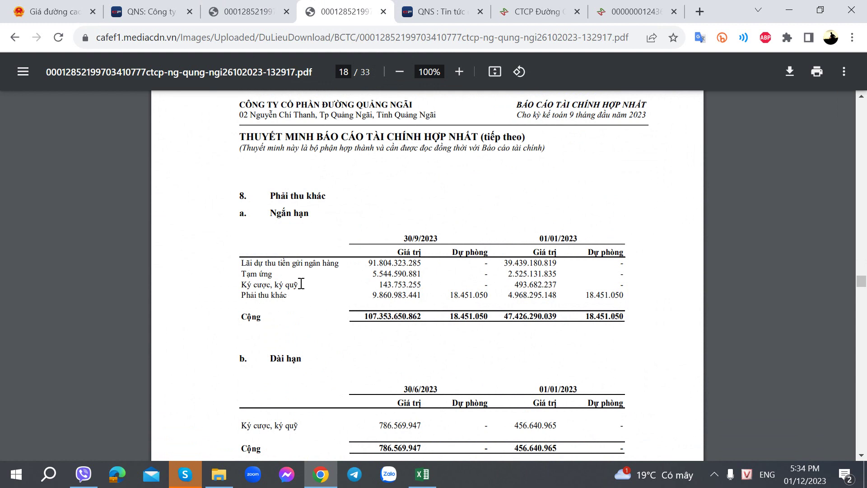
click(281, 6)
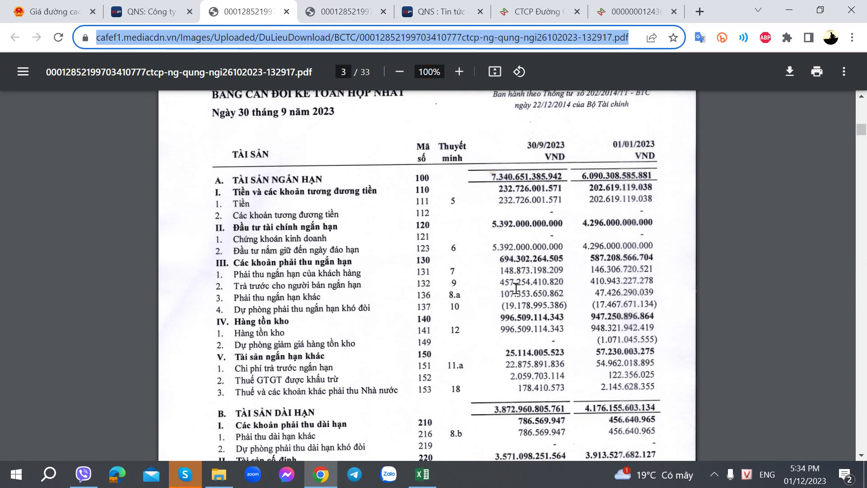
click(319, 13)
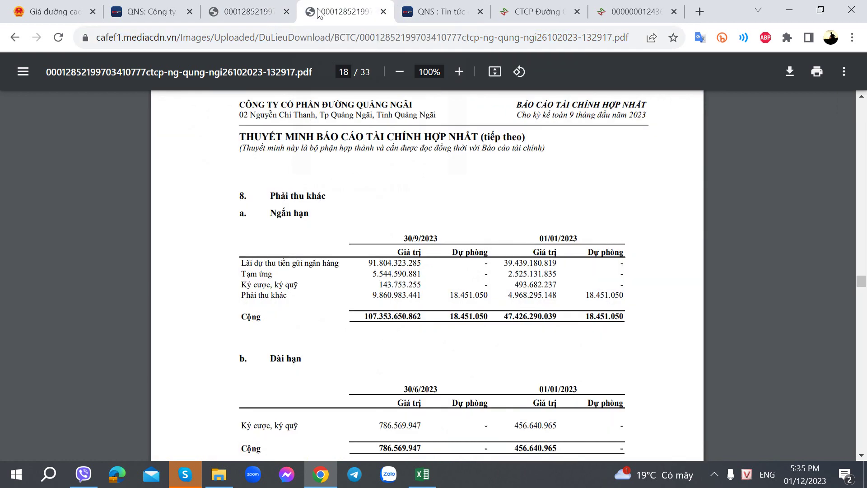
Check note 9, supplier prepayments, and note 10, doubtful debt provisions, against the matching balance sheet lines
scroll(389, 275, down, 7)
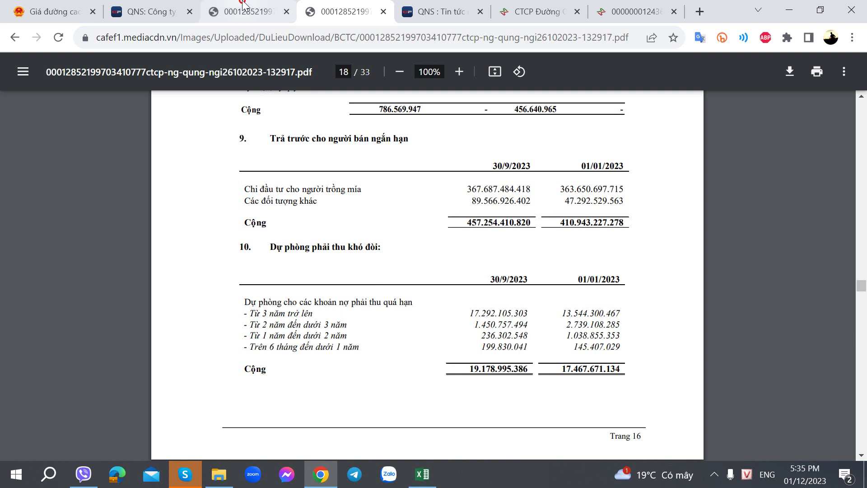
click(260, 13)
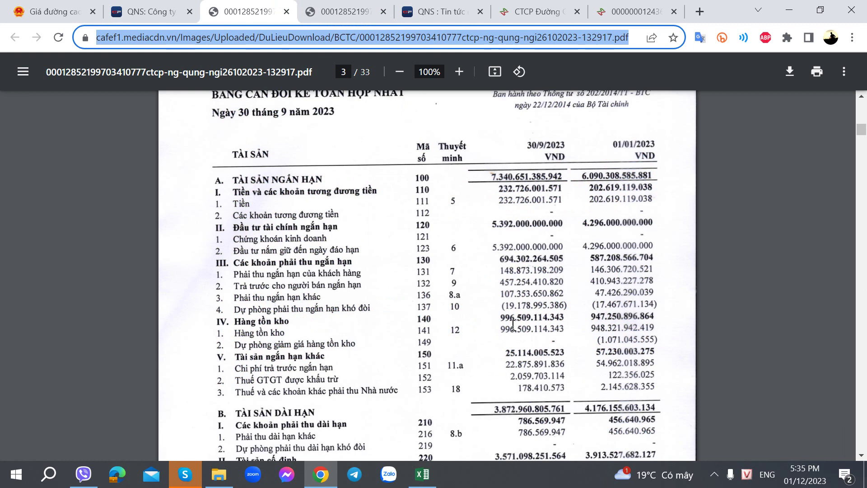
click(371, 10)
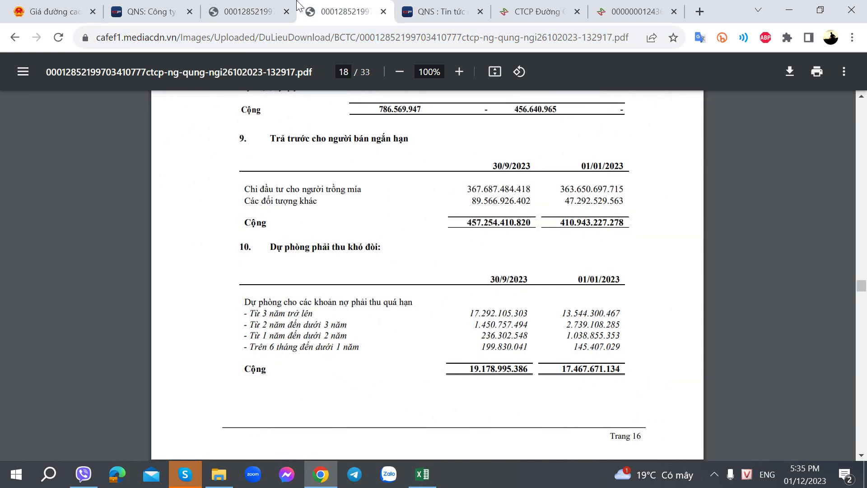
key(ctrl+shift+Tab)
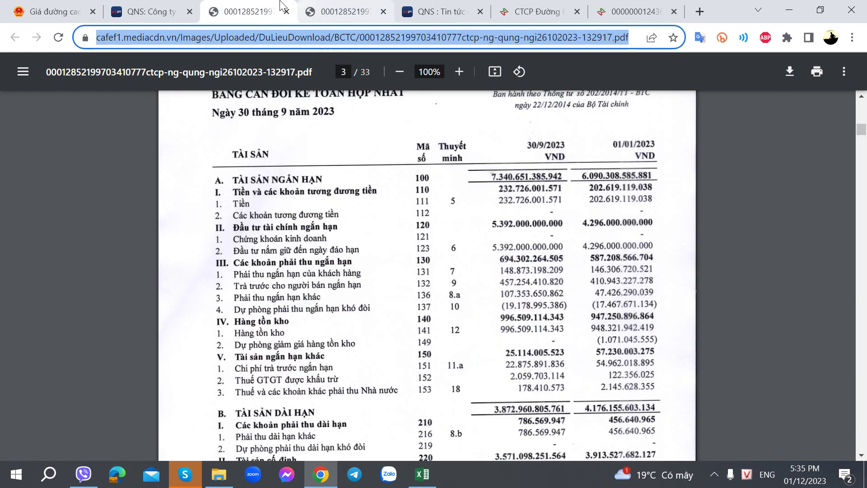
key(ctrl+Tab)
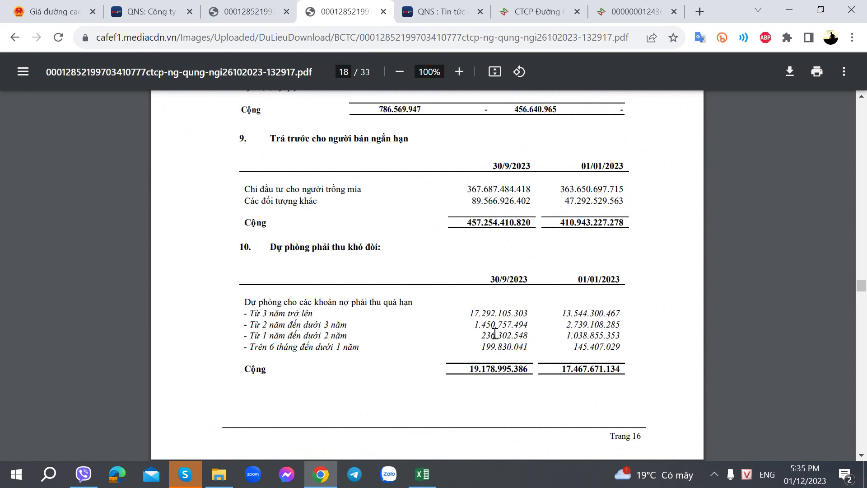
Compare note 11a, short-term prepaid expenses, on page 19 of the second PDF copy with the matching short-term asset line in the balance sheet
scroll(477, 372, down, 6)
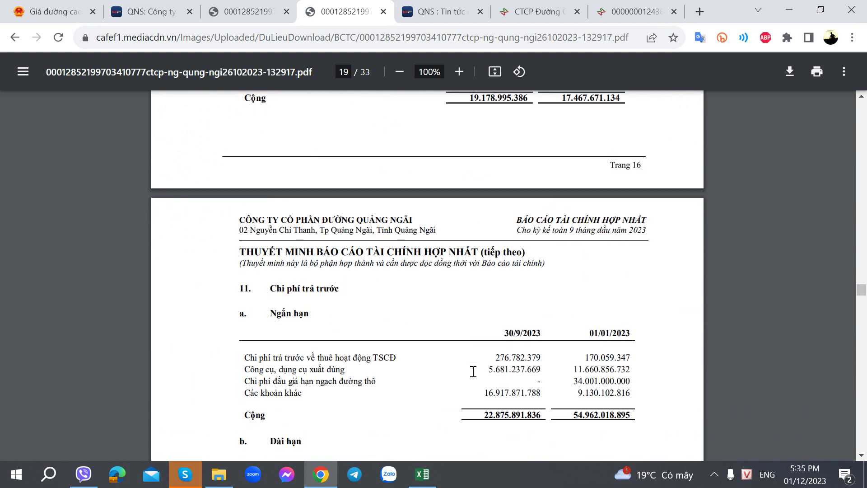
scroll(473, 371, up, 6)
scroll(474, 372, down, 5)
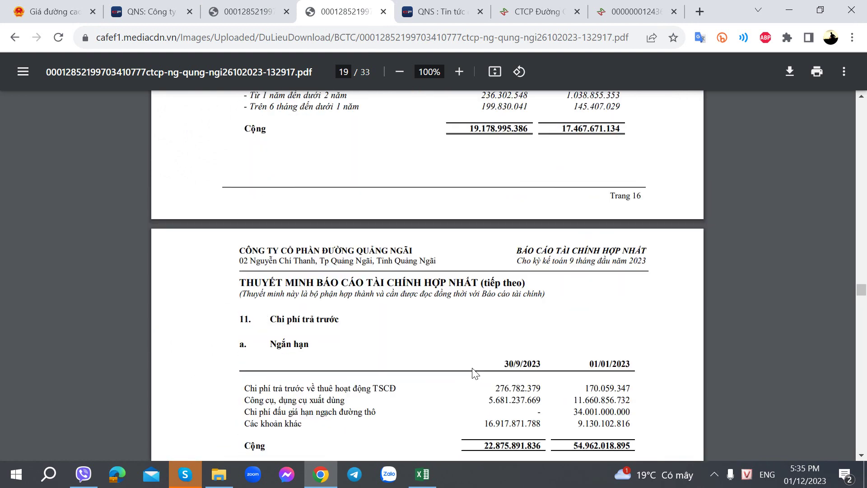
key(ctrl+shift+Tab)
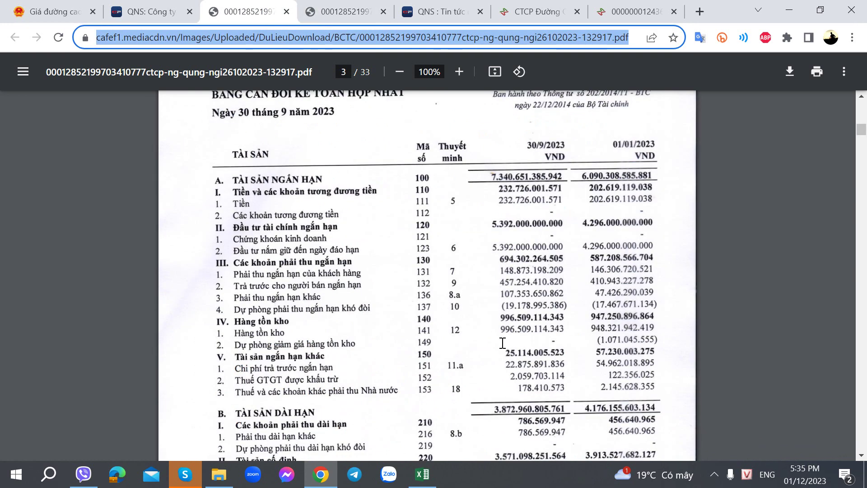
scroll(503, 343, down, 2)
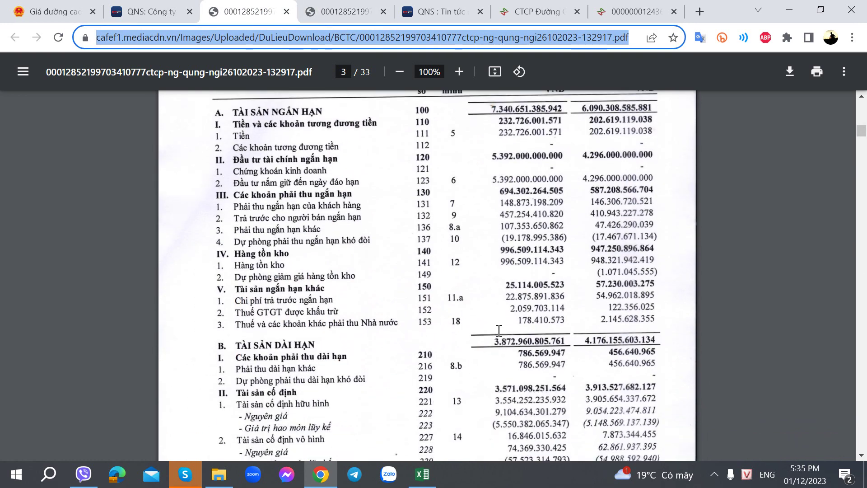
click(325, 11)
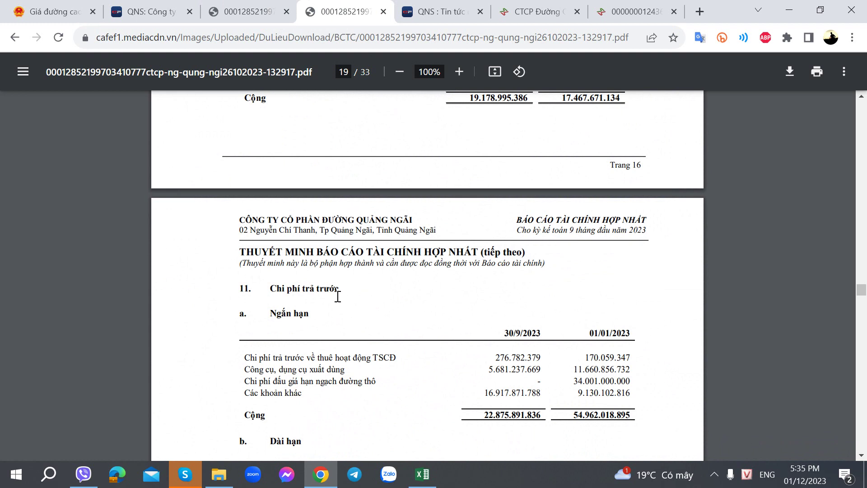
scroll(338, 296, down, 3)
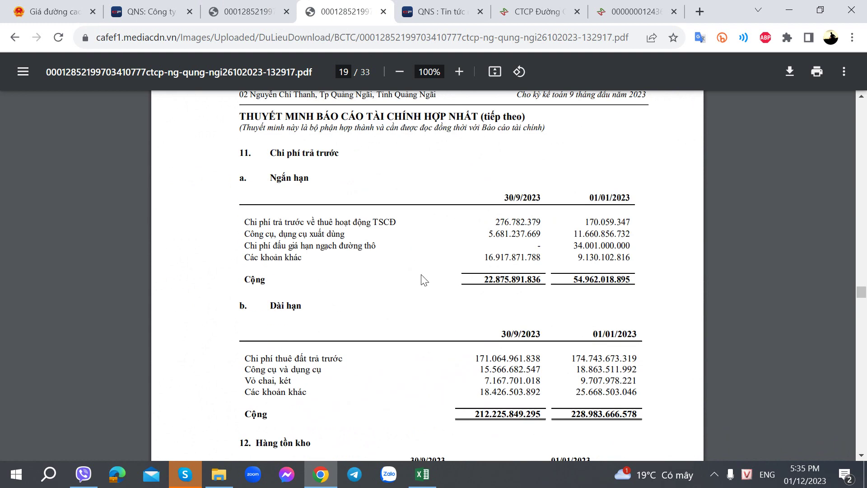
Check note 11b, long-term prepaid expenses, against the other long-term assets section of the balance sheet in the first copy
scroll(422, 280, down, 3)
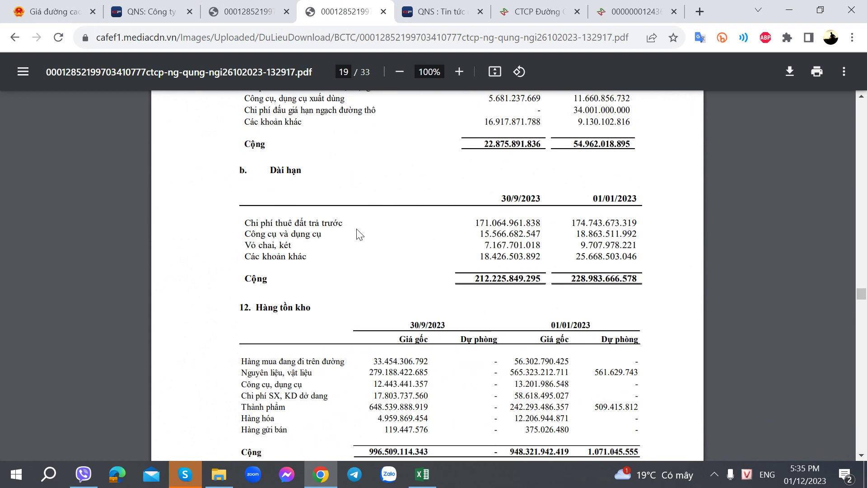
click(279, 11)
scroll(365, 257, down, 7)
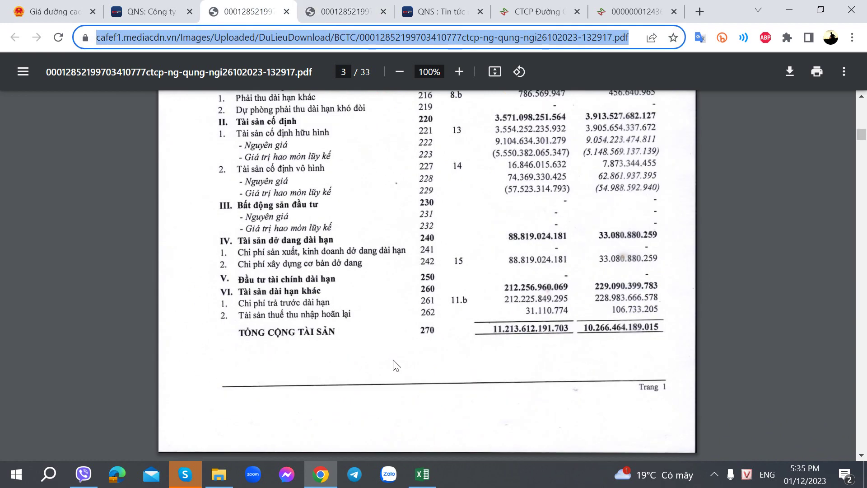
scroll(460, 240, up, 3)
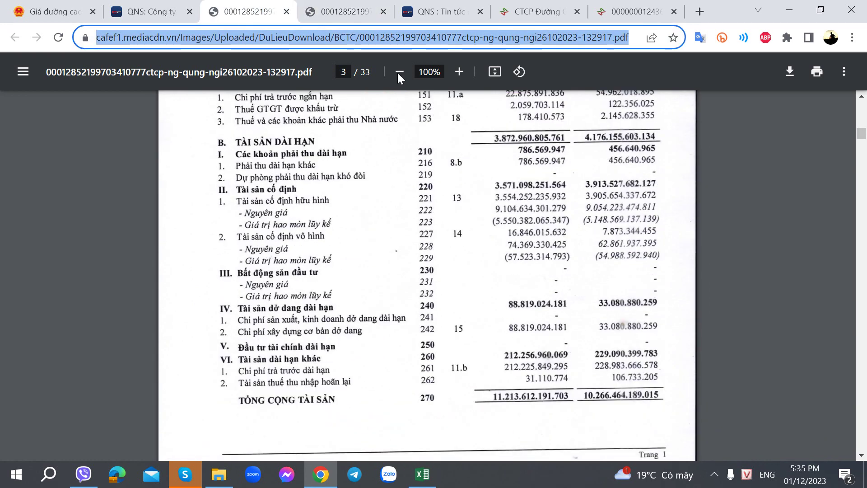
click(351, 9)
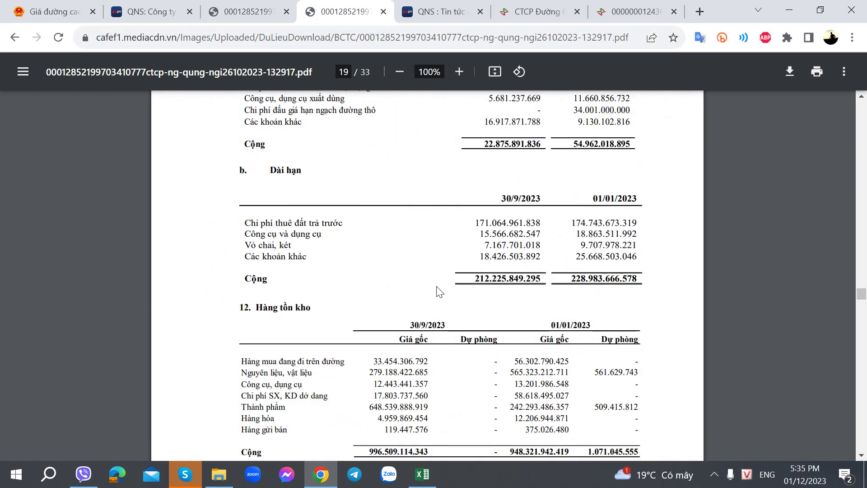
scroll(435, 291, up, 3)
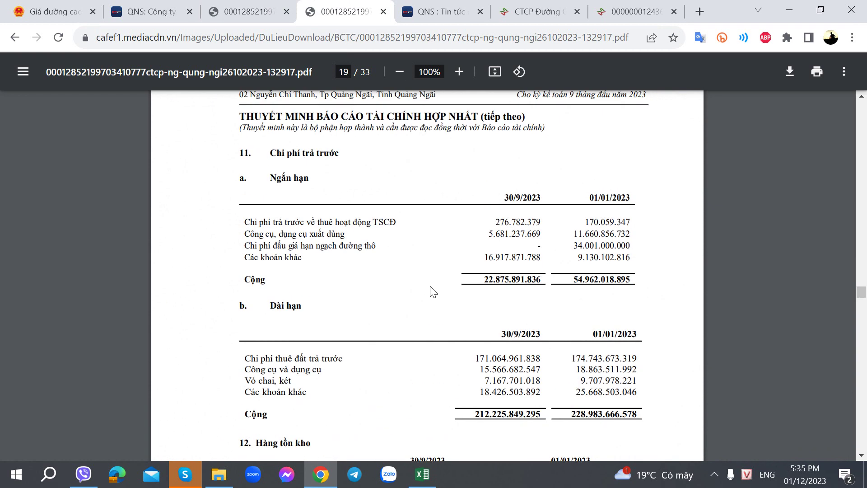
scroll(433, 292, down, 5)
key(ctrl+shift+Tab)
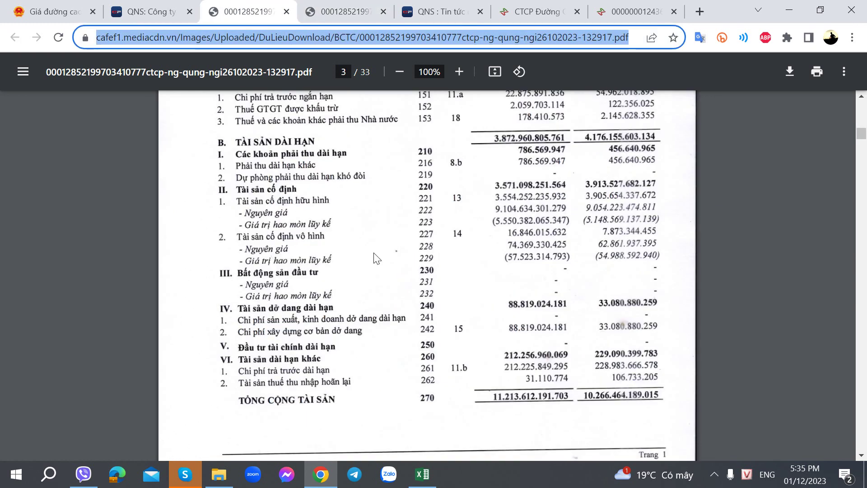
Compare the note 12 inventory breakdown with the inventory and inventory provision lines in the balance sheet
scroll(374, 253, up, 1)
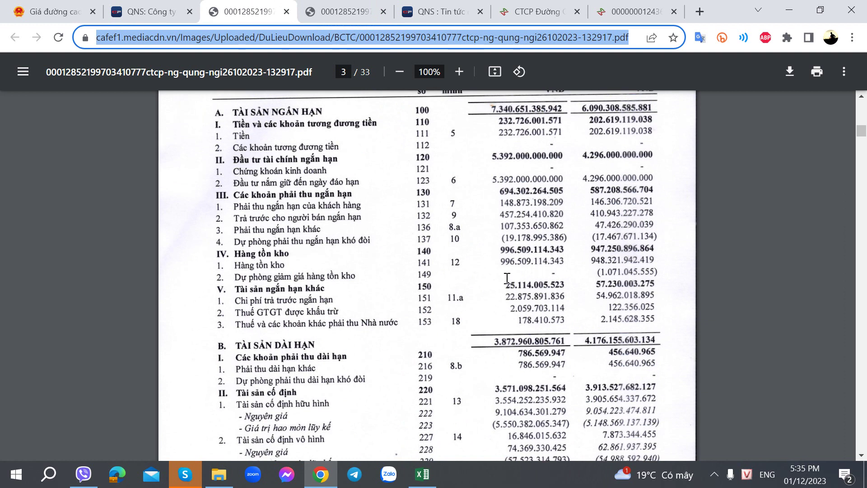
click(343, 12)
scroll(315, 334, down, 4)
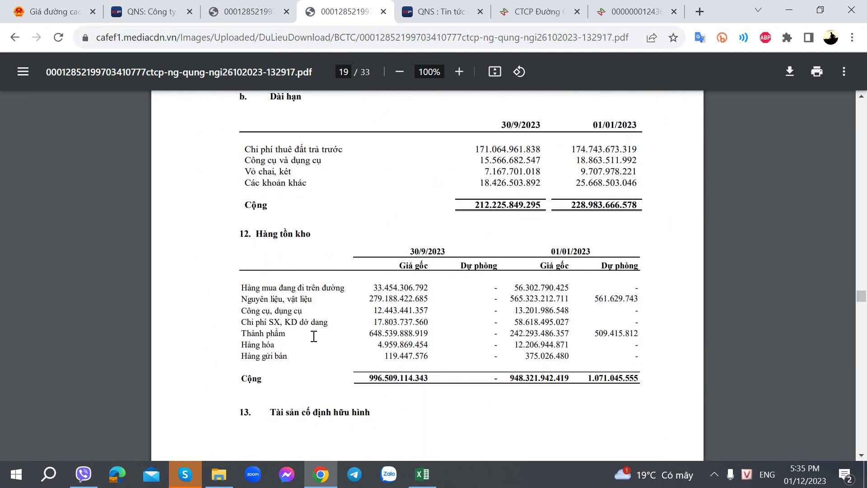
scroll(314, 336, up, 4)
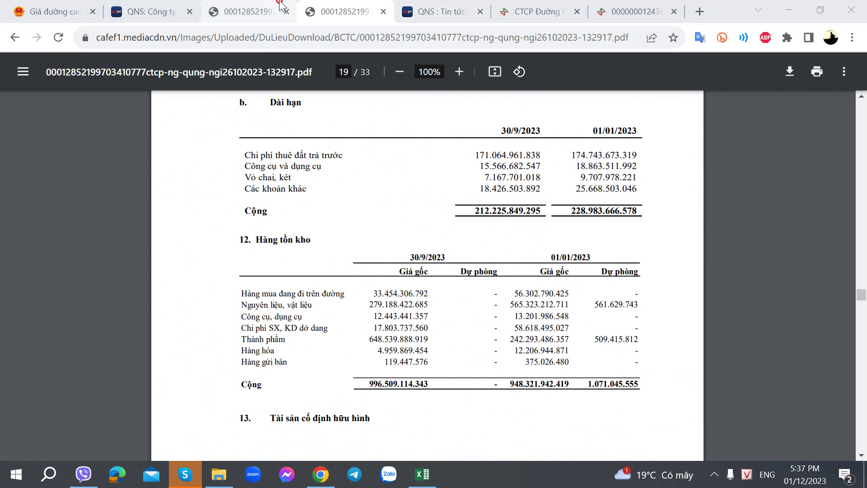
click(267, 12)
click(345, 9)
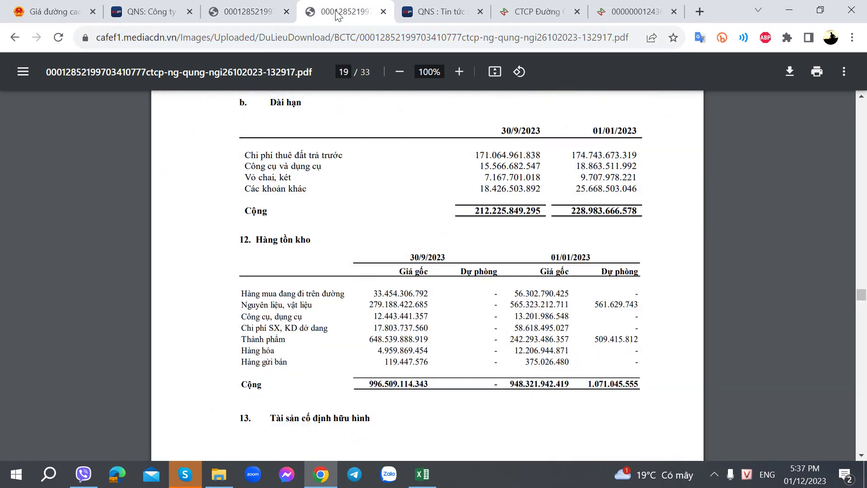
click(261, 9)
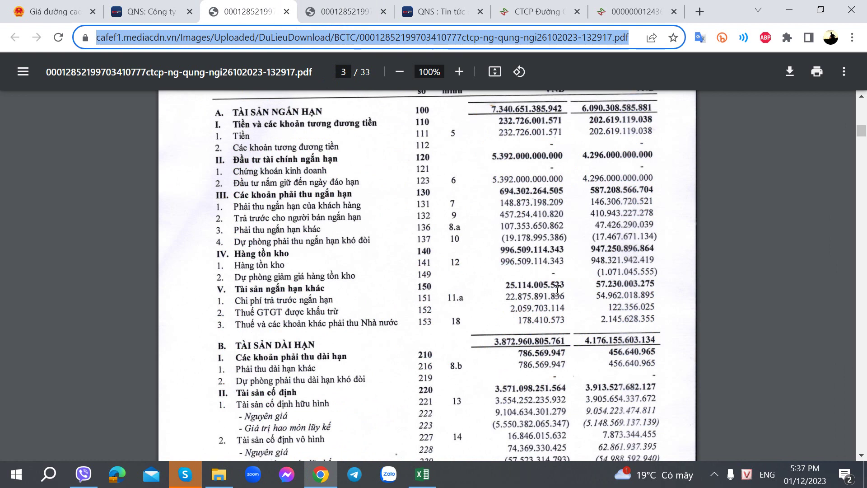
click(308, 6)
Switch to the QNS workbook in Excel and review inventory by quarter and year in column H of the Phụ lục BCTC sheet
click(422, 474)
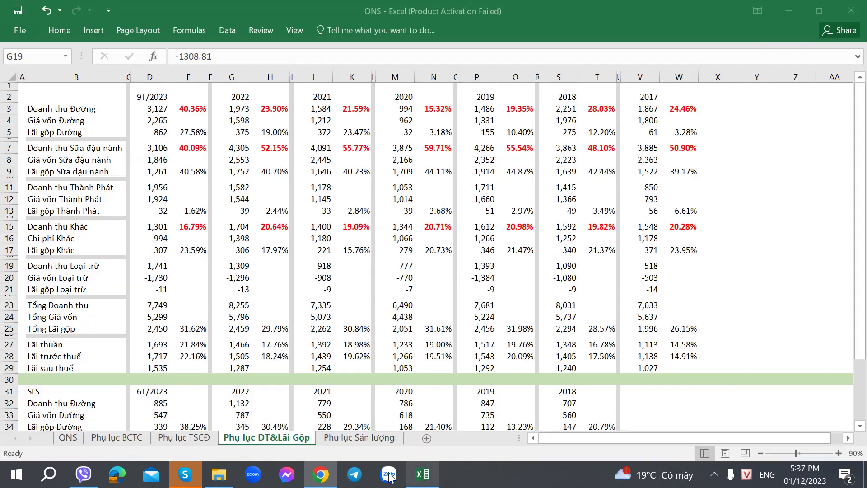
click(116, 437)
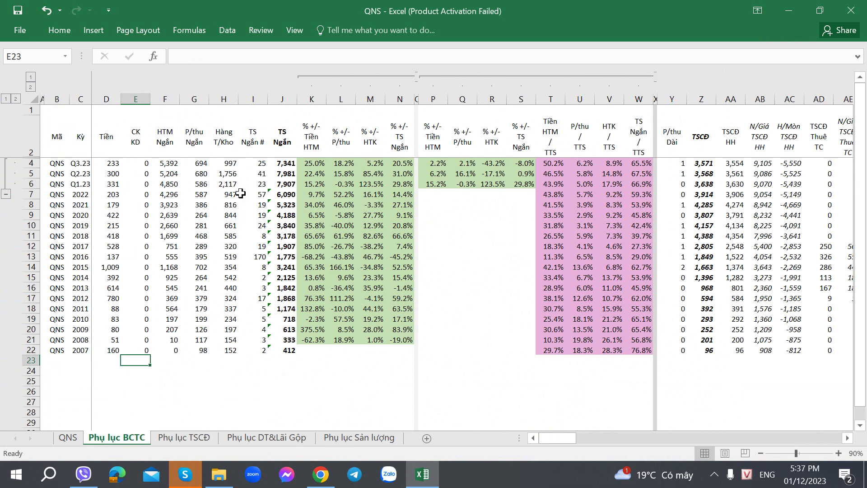
click(225, 196)
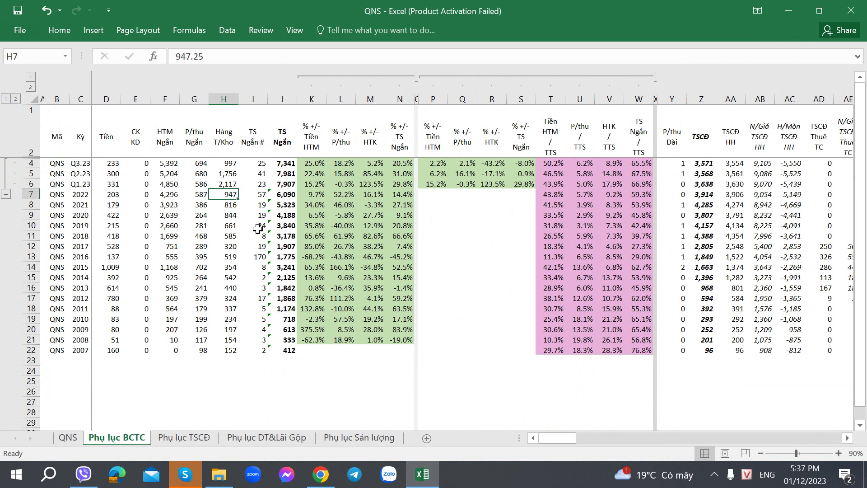
click(223, 175)
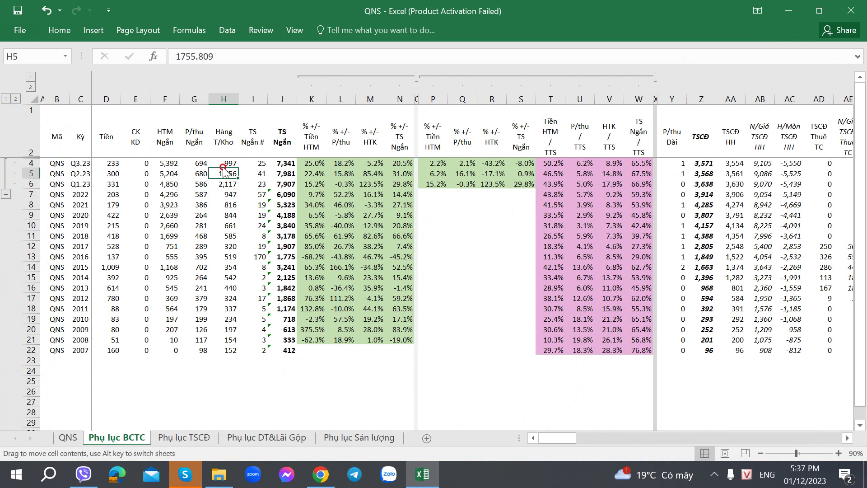
click(213, 195)
click(221, 184)
click(224, 174)
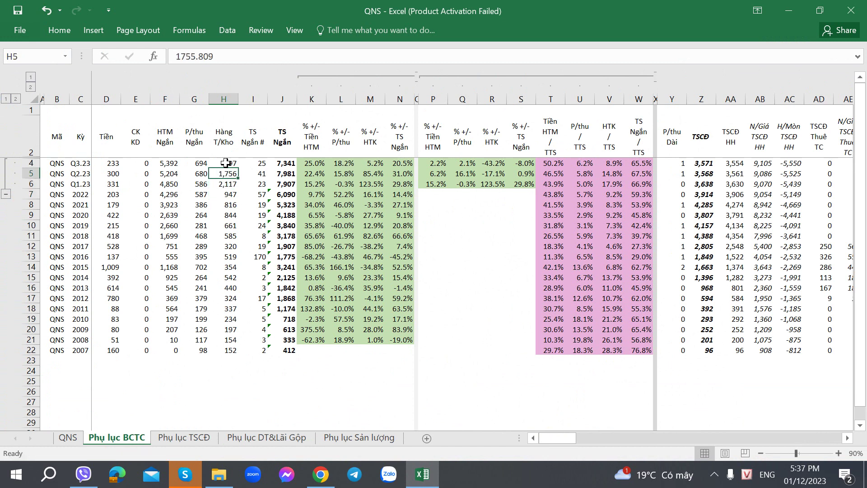
click(225, 163)
click(222, 204)
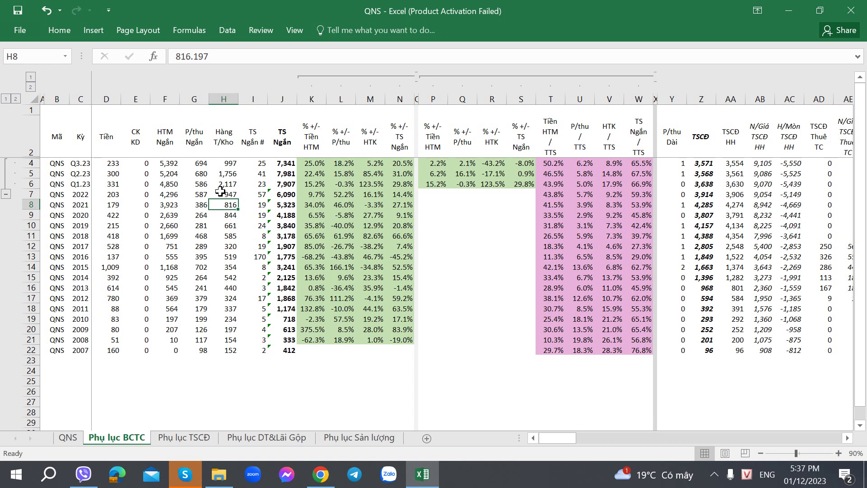
drag(220, 193, 224, 276)
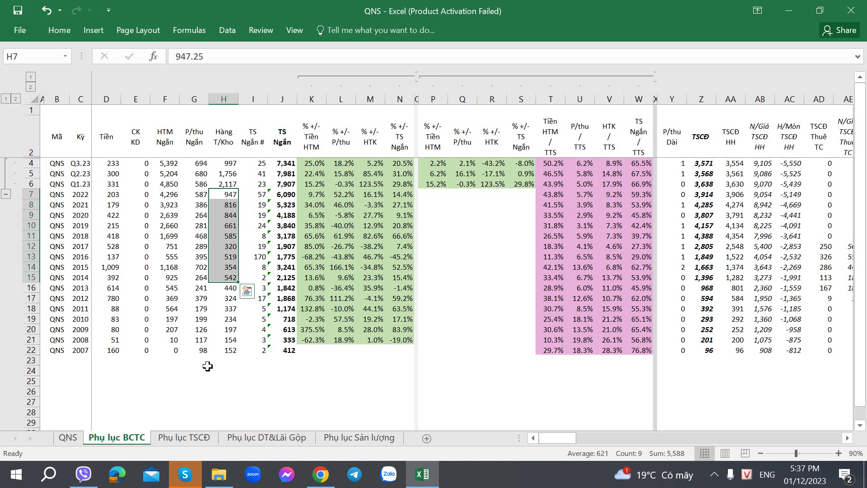
Glance at the asset summary on the QNS sheet, then look across the Phụ lục BCTC sheet as far as the net revenue and gross profit columns
click(65, 438)
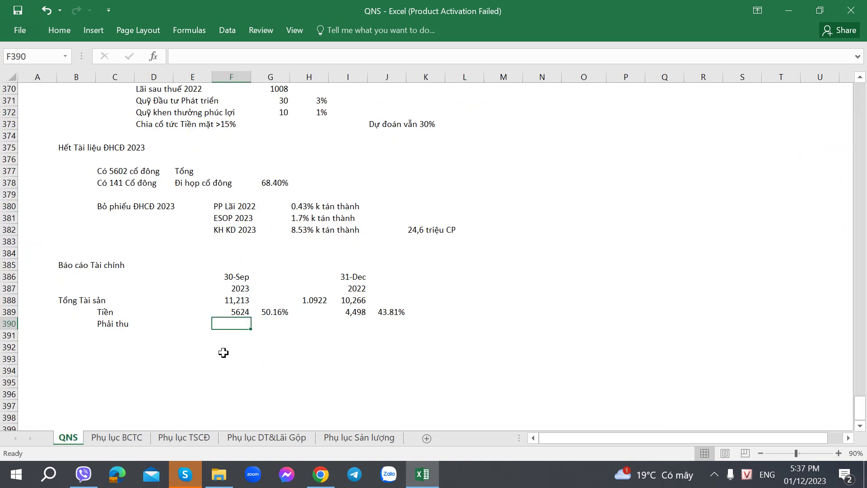
click(117, 436)
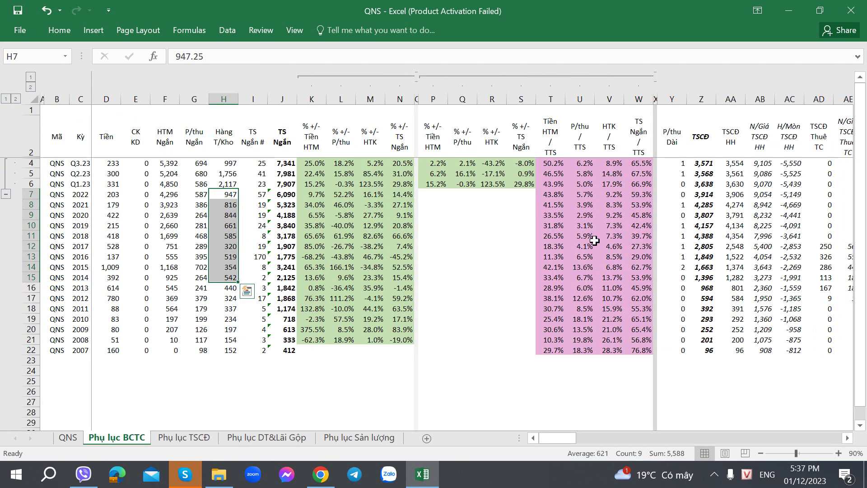
key(Right)
key(Right)
key(Right)
key(Right)
key(Right)
key(Right)
key(Right)
key(Right)
key(Right)
key(Right)
key(Right)
key(Right)
key(Right)
key(Right)
key(Right)
key(Right)
key(Right)
key(Right)
key(Right)
key(Right)
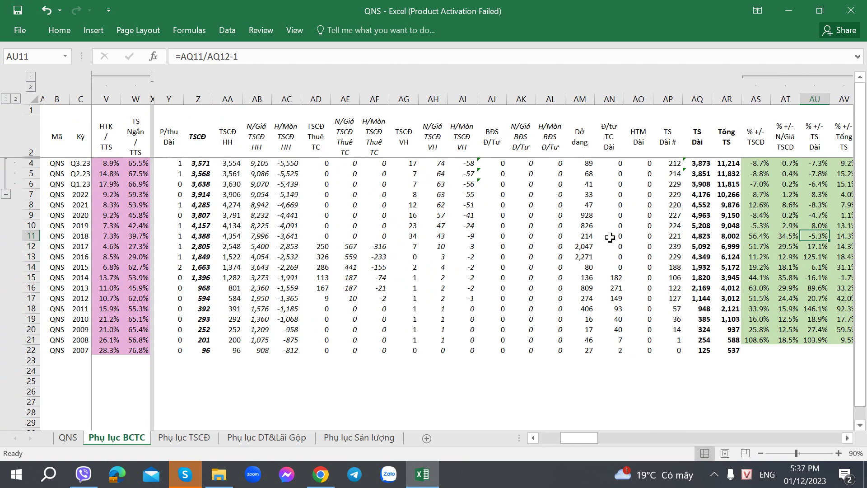
key(Right)
key(Right)
key(Right)
key(Right)
key(Right)
key(Right)
key(Right)
key(Right)
key(Right)
key(Right)
key(Right)
key(Right)
key(Right)
key(Right)
key(Right)
key(Right)
key(Right)
key(Right)
key(Right)
key(Right)
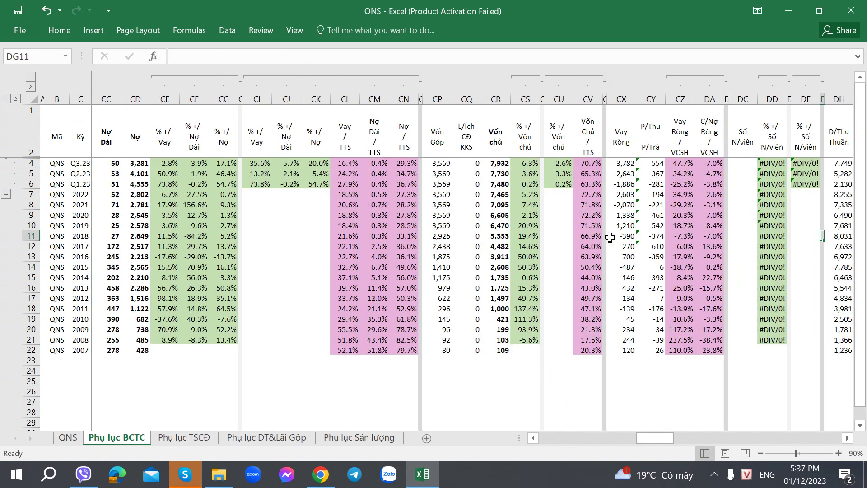
key(Left)
key(Left)
key(Left)
key(Left)
key(Left)
key(Left)
key(Left)
key(Left)
key(Left)
key(Left)
key(Left)
key(Left)
key(Left)
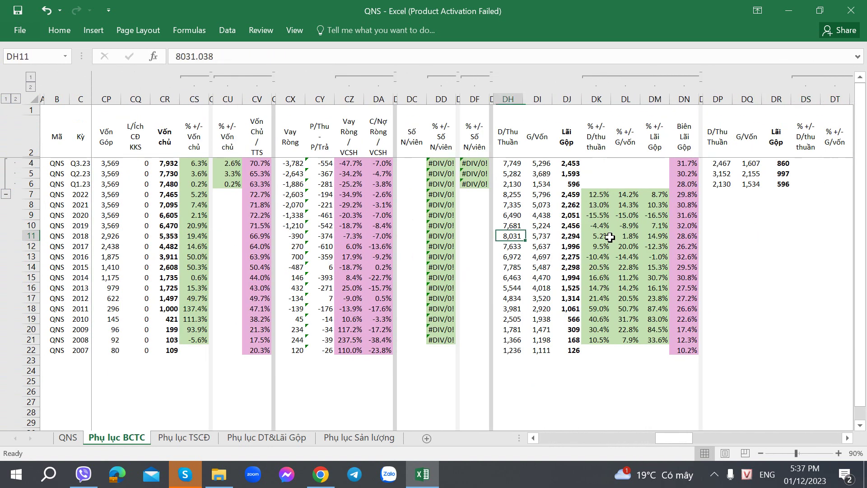
key(Right)
key(Right)
Examine net revenue year by year in column DH, from 2014 up to the Q3.23 row
key(Down)
key(Down)
key(Left)
key(Down)
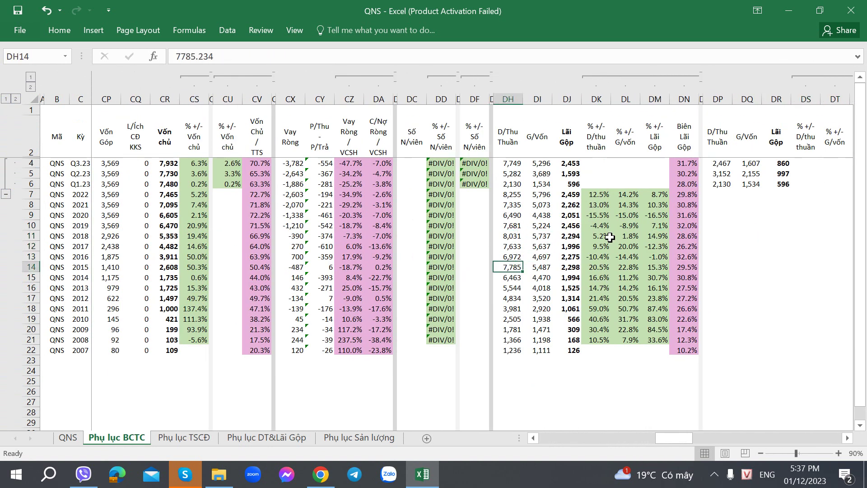
key(Down)
key(Up)
key(Up)
key(Up)
key(Up)
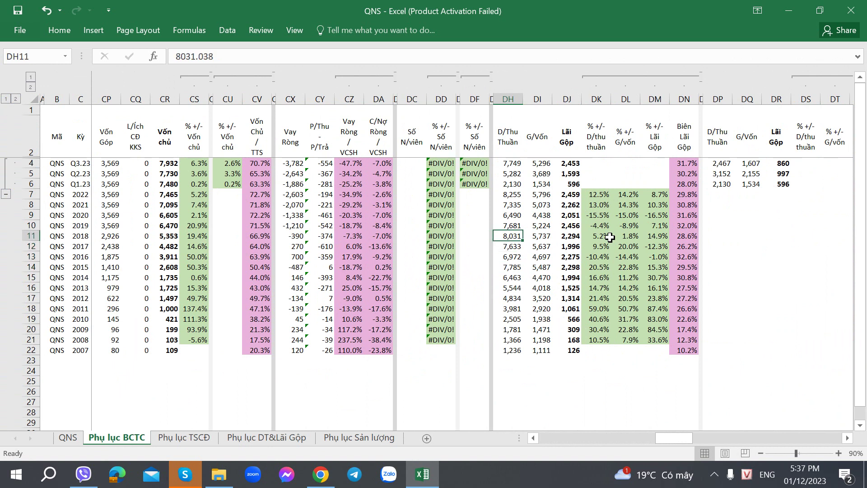
key(Up)
key(Down)
key(Down)
key(Up)
key(Up)
key(Up)
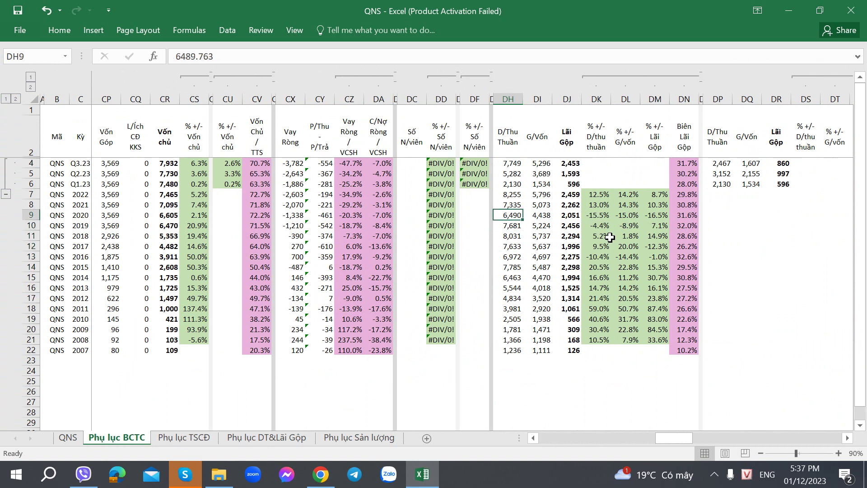
key(Up)
key(Up)
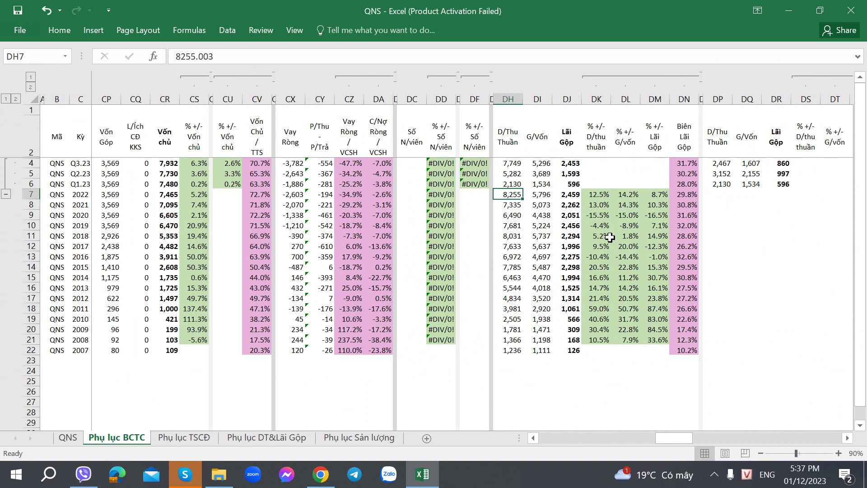
key(Up)
key(Up)
key(Up)
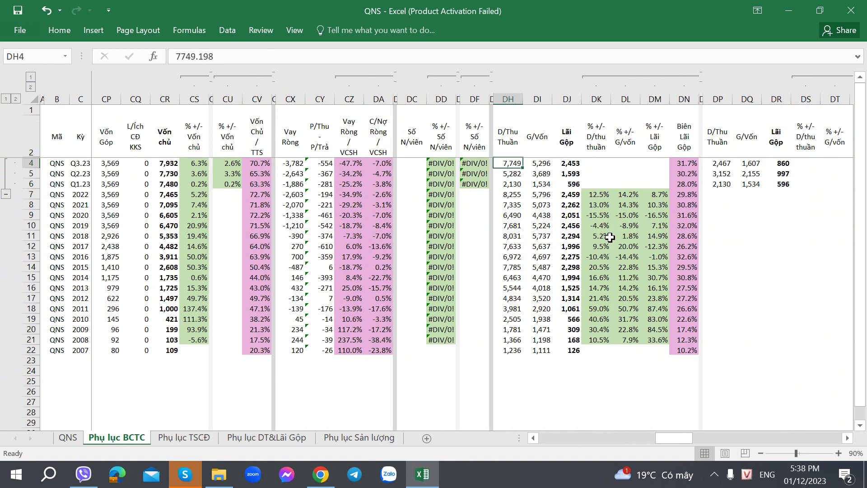
key(Down)
key(Down)
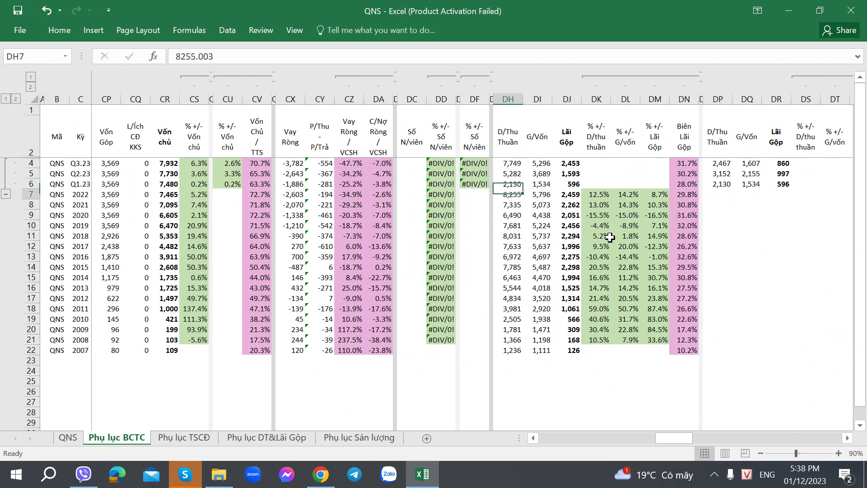
Check the 2023 net revenue rows in column DH, and look back across the Phụ lục BCTC sheet to the short-term asset columns
key(Left)
key(Right)
key(Up)
key(Up)
key(Down)
key(Down)
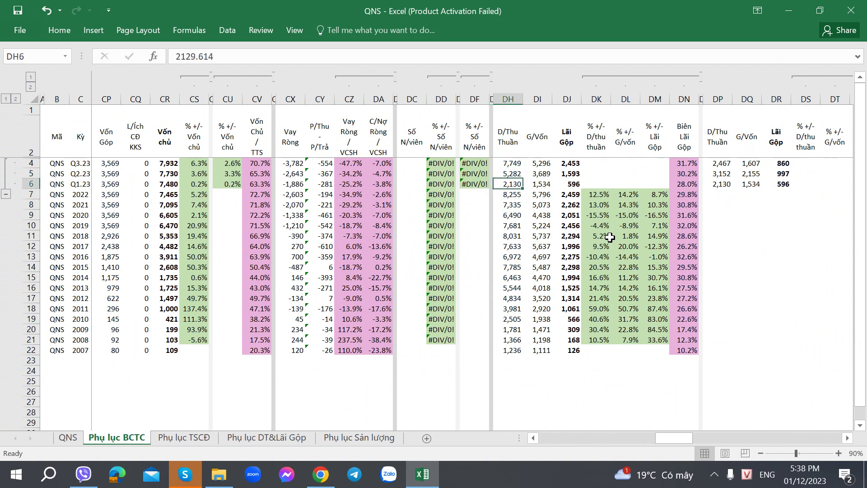
key(Left)
key(Left)
key(Left)
key(Left)
key(Left)
key(Left)
key(Left)
key(Left)
key(Left)
key(Left)
key(Left)
key(Left)
key(Left)
key(Left)
key(Left)
key(Left)
key(Left)
key(Left)
key(Left)
key(Left)
key(Left)
key(Left)
key(Left)
key(Left)
key(Left)
key(Left)
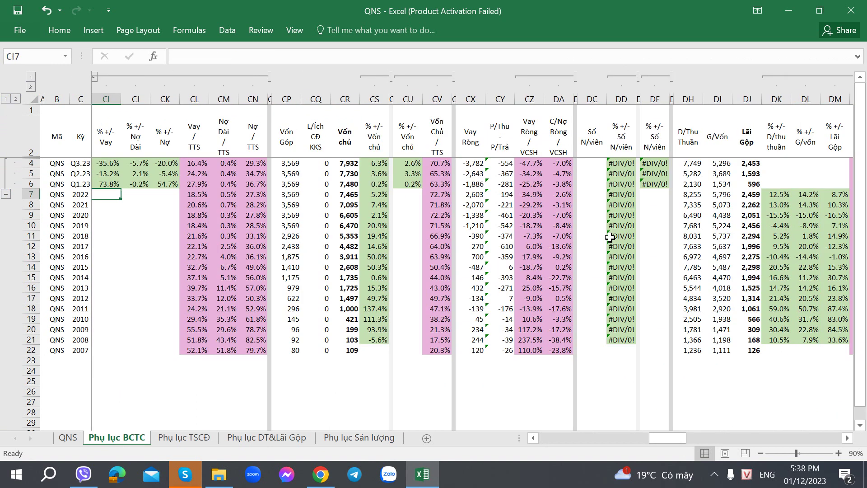
key(Left)
key(Left)
key(Left)
key(Left)
key(Left)
key(Left)
key(Left)
key(Left)
key(Left)
key(Left)
key(Left)
key(Left)
key(Left)
key(Left)
key(Left)
key(Left)
key(Left)
key(Left)
key(Left)
key(Left)
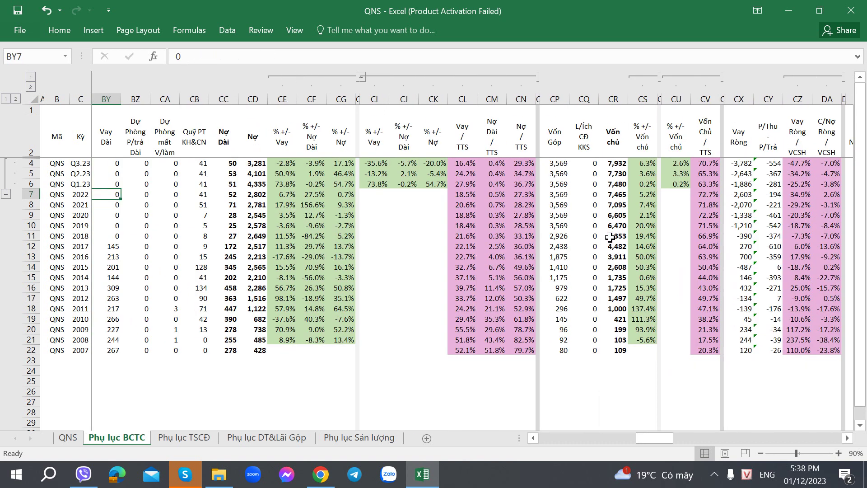
key(Left)
key(Left)
key(Left)
key(Left)
key(Left)
key(Left)
key(Left)
key(Left)
key(Left)
key(Left)
key(Left)
key(Left)
key(Left)
key(Left)
key(Left)
key(Left)
key(Left)
key(Left)
key(Left)
key(Left)
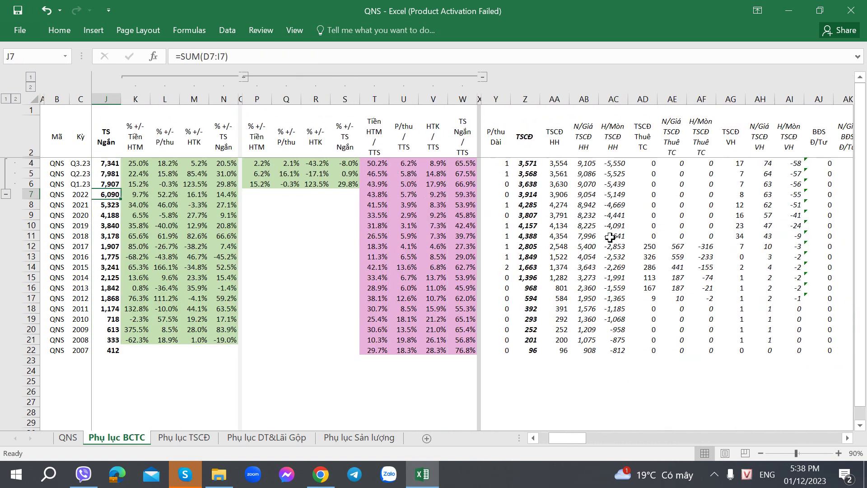
key(Right)
key(Right)
key(Right)
key(Right)
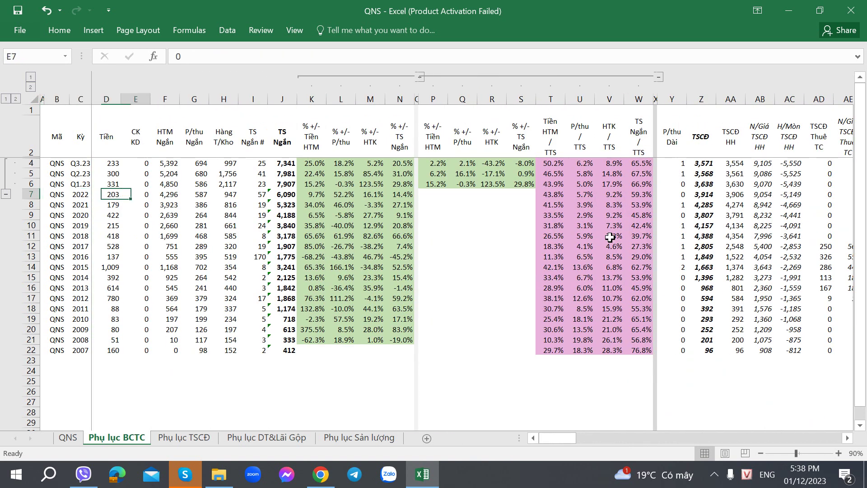
On the QNS sheet, enter the 30 September 2023 short-term receivables from the PDF balance sheet, 694, in F390
key(ctrl+Page_Up)
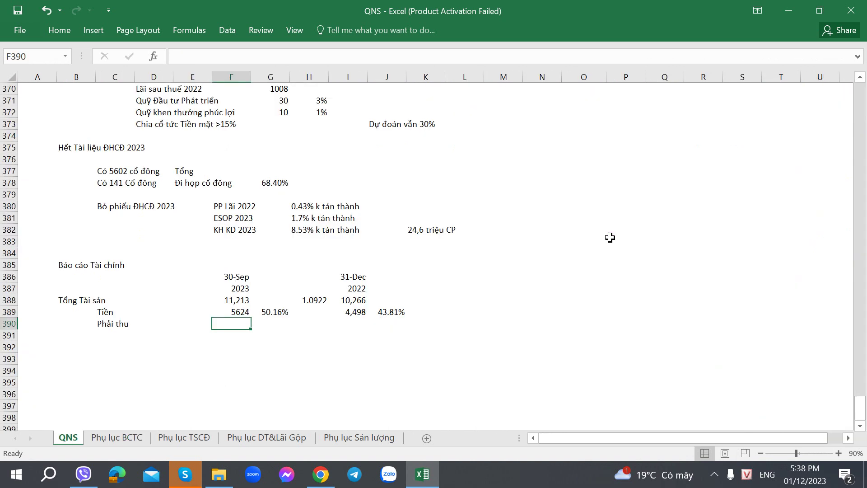
key(alt+Tab)
click(246, 11)
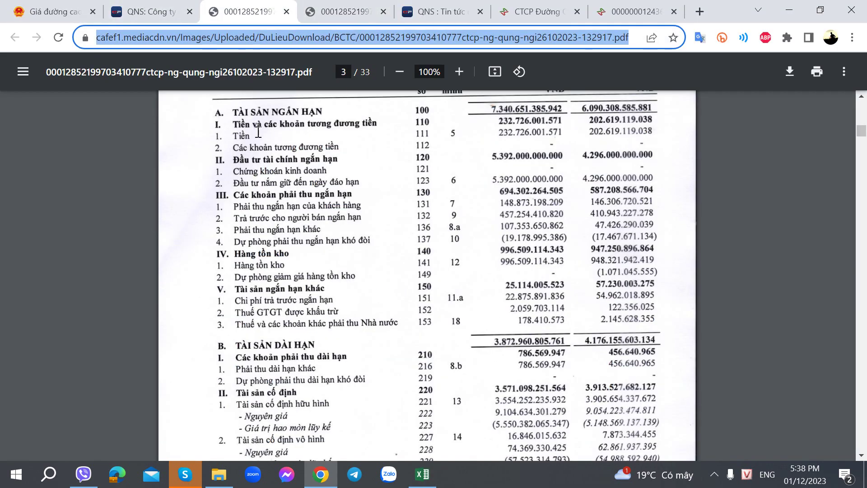
key(alt+Tab)
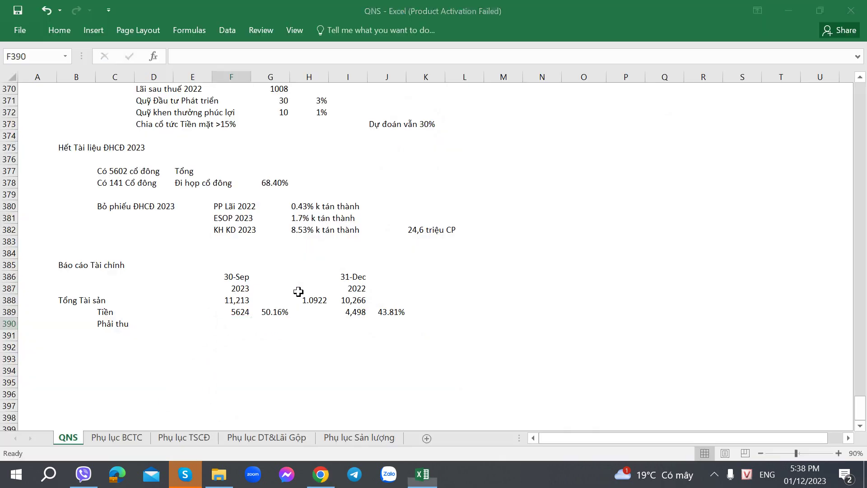
text(=694+)
key(alt+Tab)
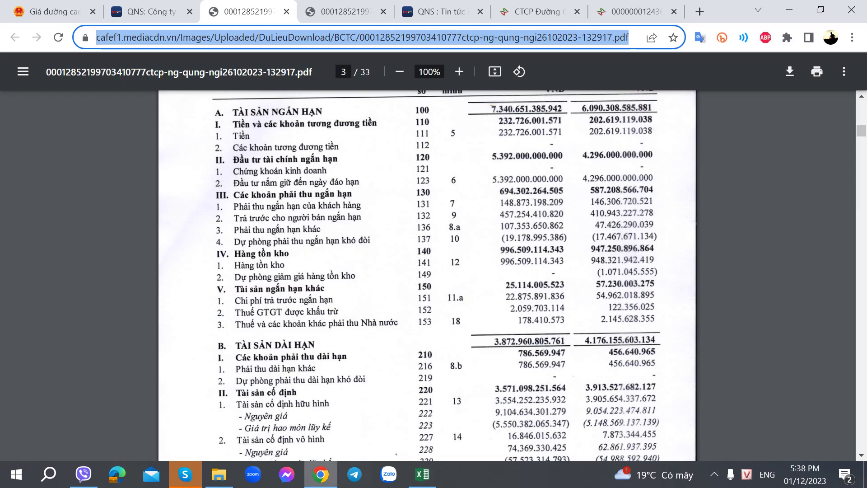
key(alt+Tab)
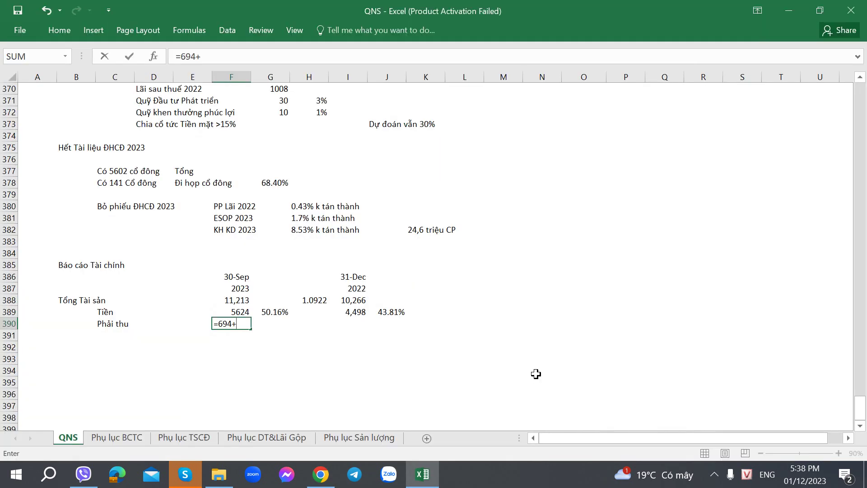
key(BackSpace)
key(Tab)
Calculate the September 2023 receivables' share of total assets in G390 with the formula =F390/F$388
text(=)
key(Left)
text(/)
key(Left)
key(Up)
key(Up)
key(ctrl+Return)
Enter the 31 December 2022 receivables, 587, in I390 and fill the share-of-total-assets formula from J389 down to J390
key(Right)
key(Right)
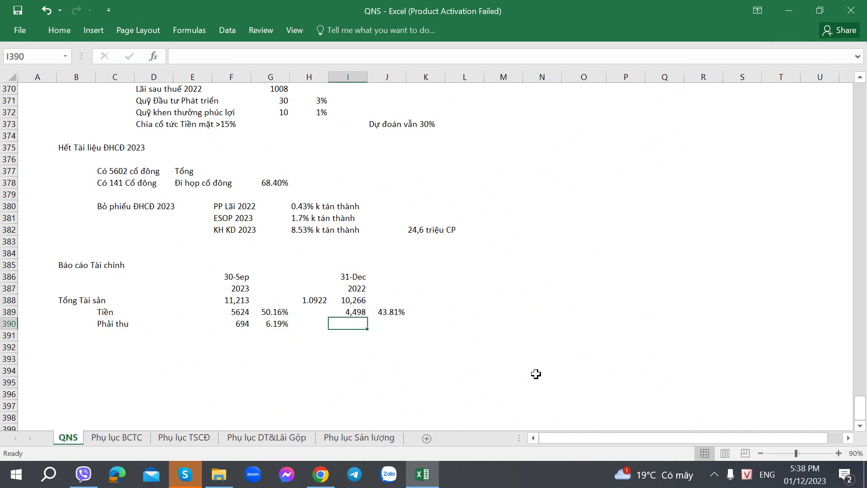
key(alt+Tab)
key(alt+Tab)
text(58)
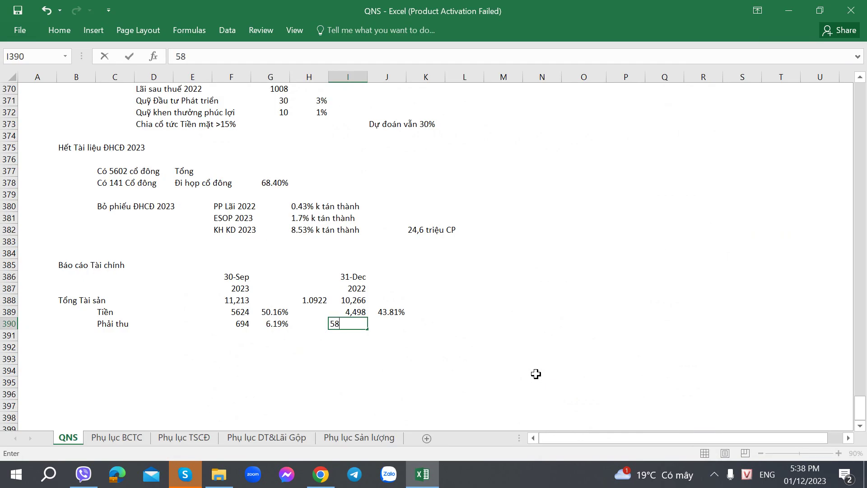
text(7)
key(Tab)
key(Up)
key(alt+Tab)
key(alt+Tab)
key(shift+Down)
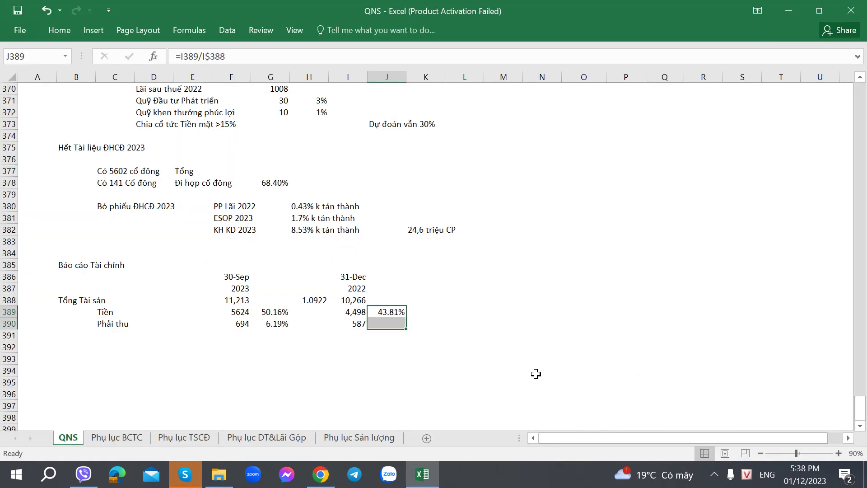
key(ctrl+d)
Add a row label "Hàng tồn kho" in C391, below Phải thu
key(Down)
key(Down)
key(Left)
key(Left)
key(Left)
key(Left)
key(Left)
key(Left)
key(Left)
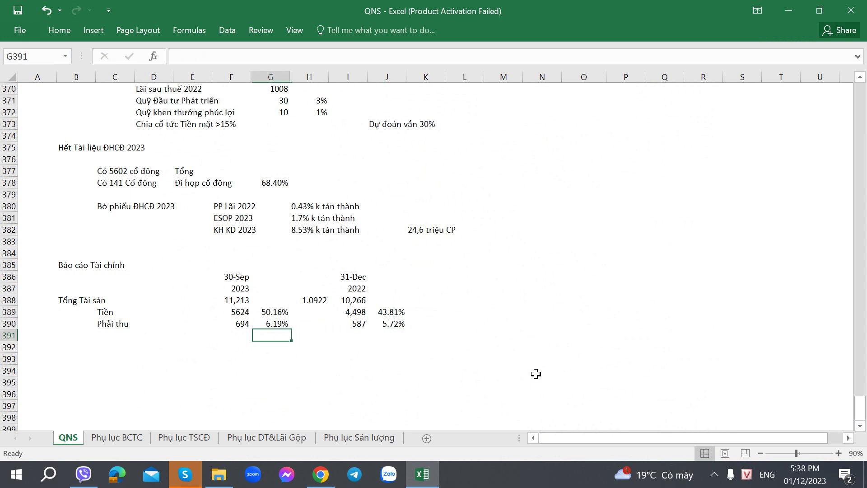
key(alt+Tab)
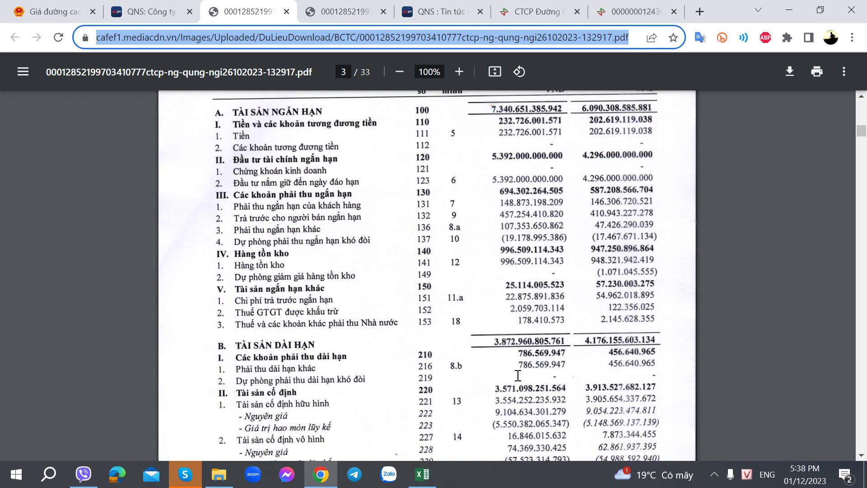
key(alt+Tab)
text(Hàng t)
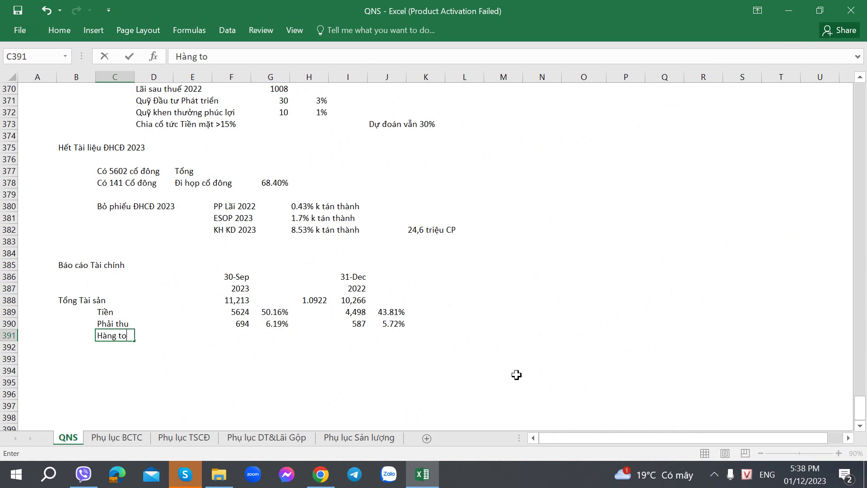
key(Right)
Enter the 30 September 2023 inventory from the PDF, 996, in F391 and fill the share-of-total-assets formula down to G391
key(Right)
key(Right)
key(alt+Tab)
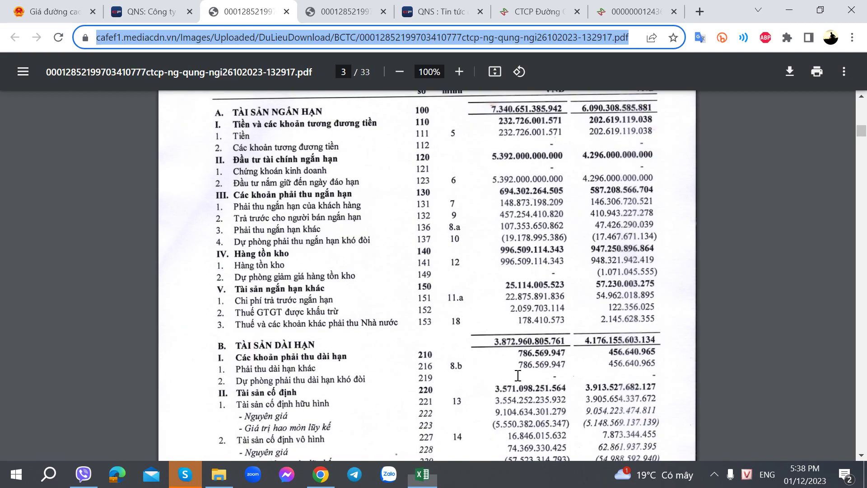
key(alt+Tab)
text(996)
key(Tab)
key(ctrl+d)
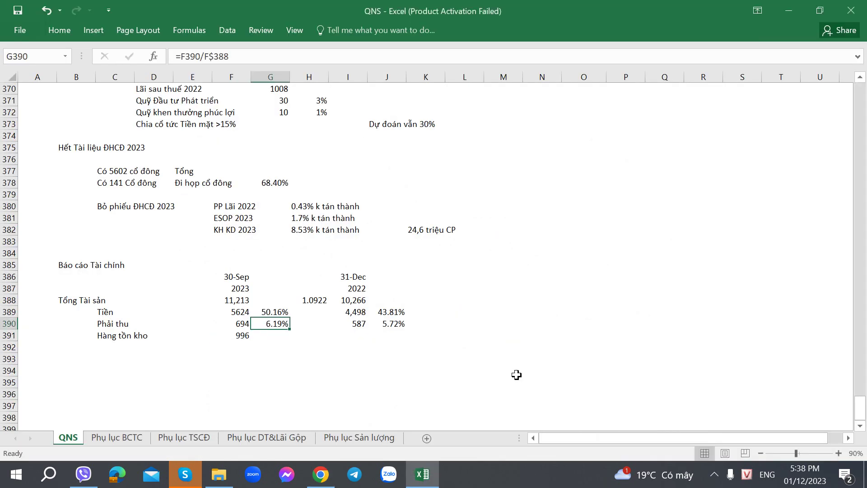
Enter the 31 December 2022 inventory from the PDF, 947, in I391 and fill the share-of-total-assets formula down to J391
key(Tab)
key(Tab)
key(alt+Tab)
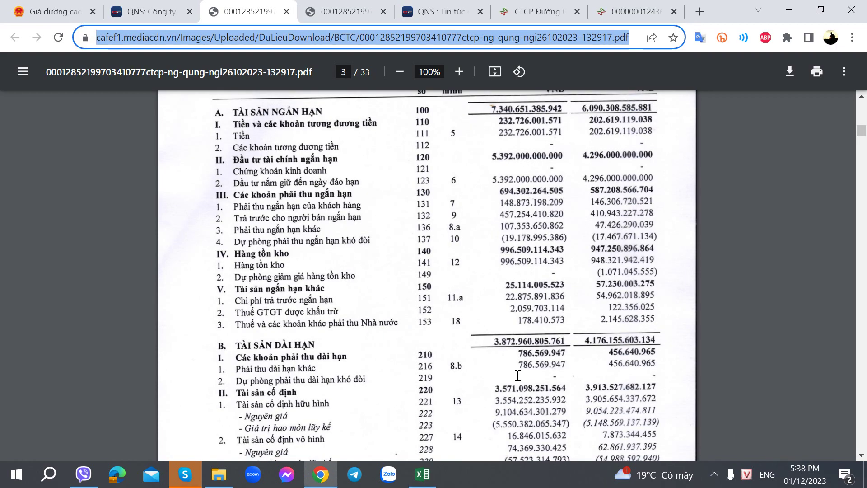
key(alt+Tab)
text(947)
key(Tab)
key(Up)
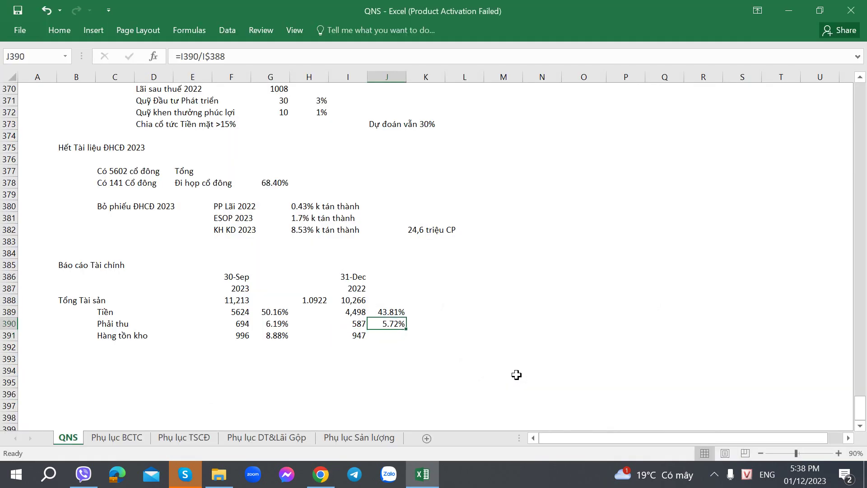
key(Down)
key(ctrl+d)
Look through the PDF's balance sheet and income statement, examining the long-term asset items that follow inventory
key(alt+Tab)
scroll(481, 361, down, 20)
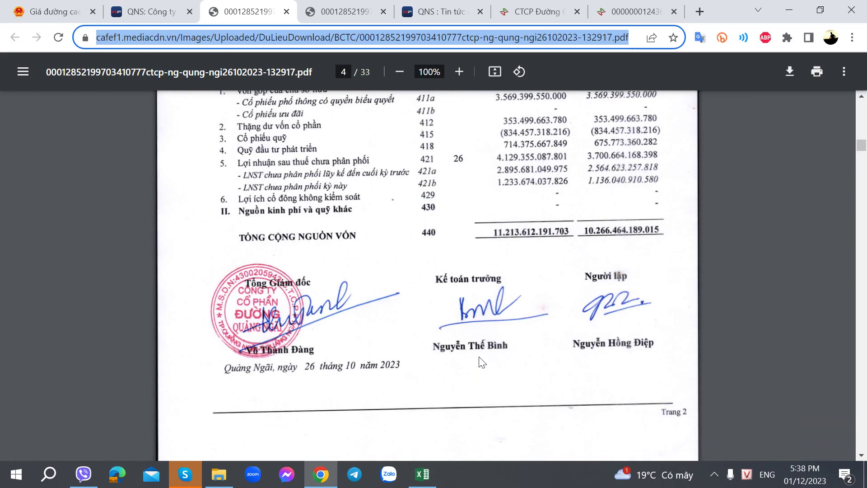
scroll(416, 276, up, 4)
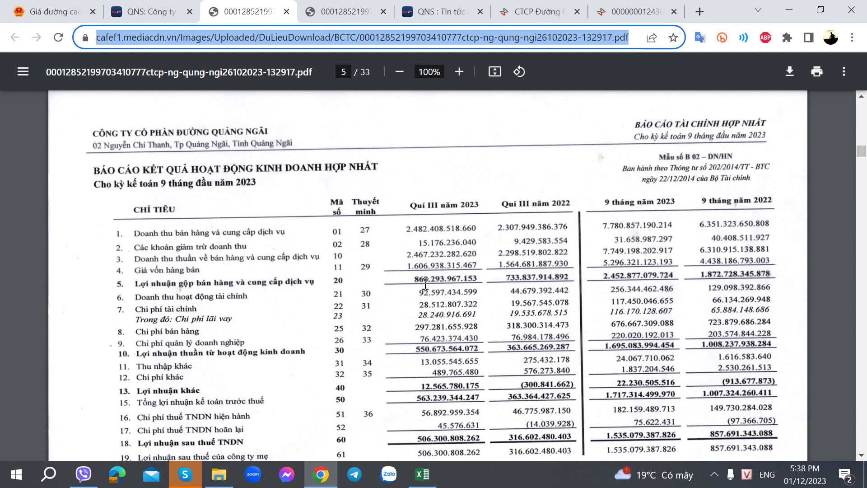
scroll(409, 312, up, 20)
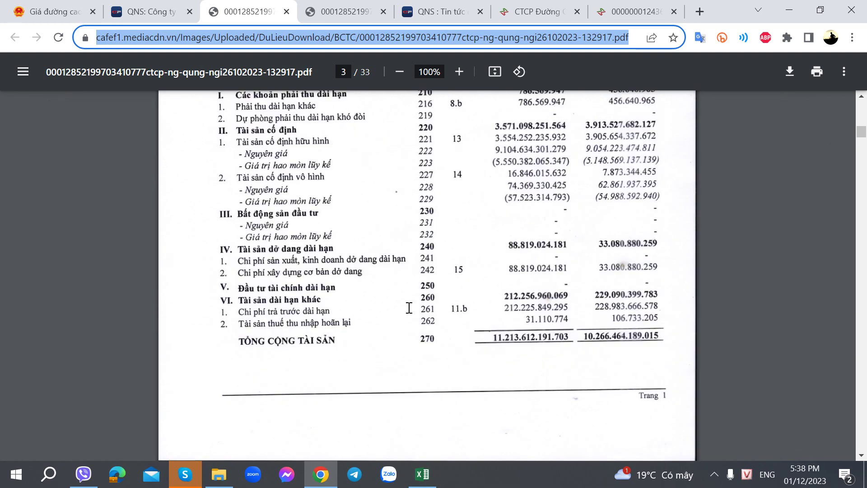
scroll(408, 307, down, 6)
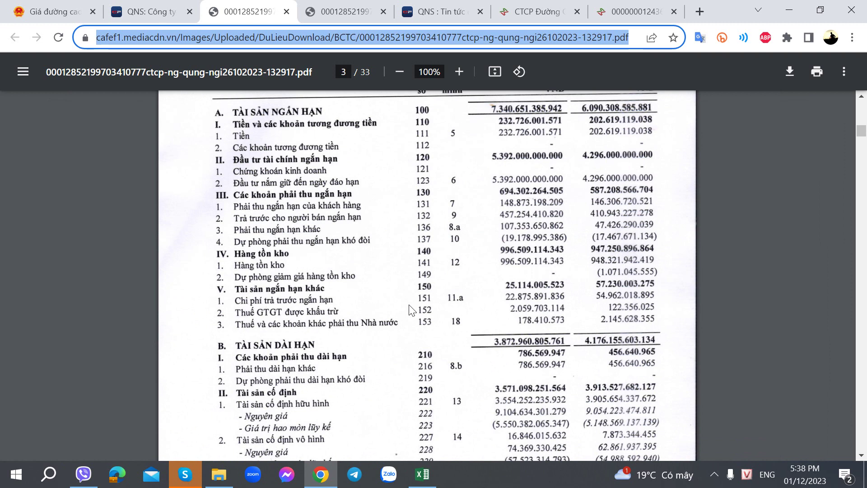
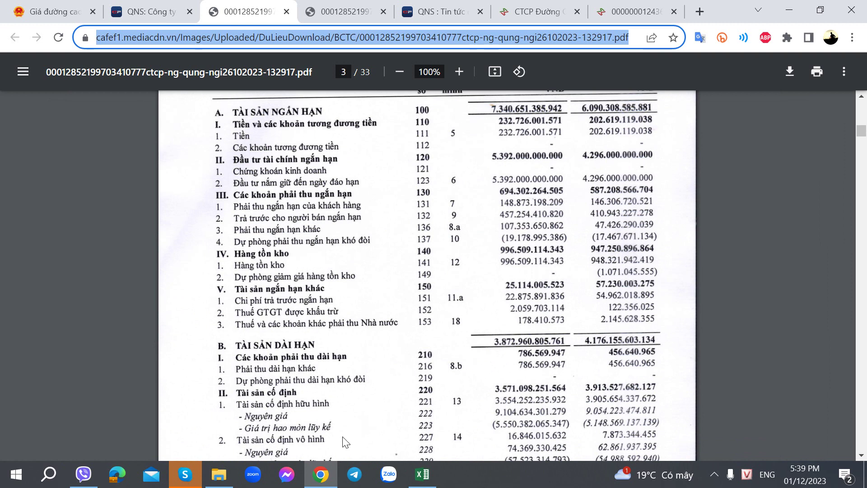
click(330, 469)
key(Left)
key(Left)
key(Left)
key(Left)
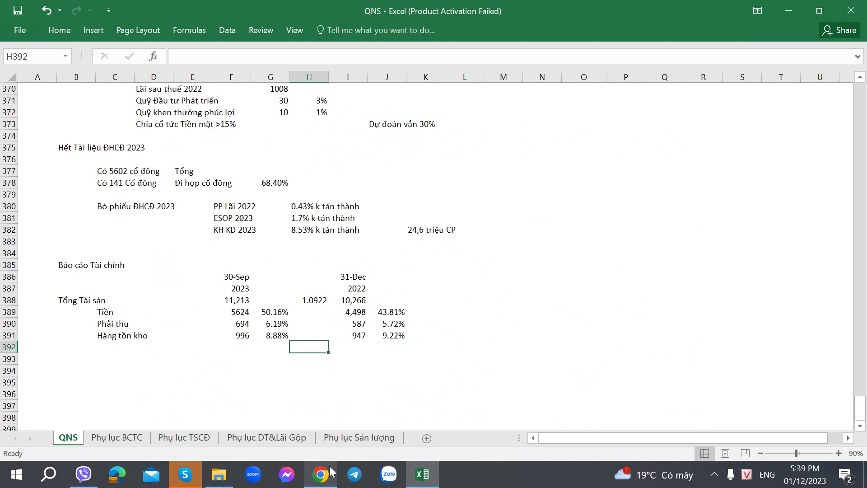
click(329, 465)
scroll(313, 374, down, 6)
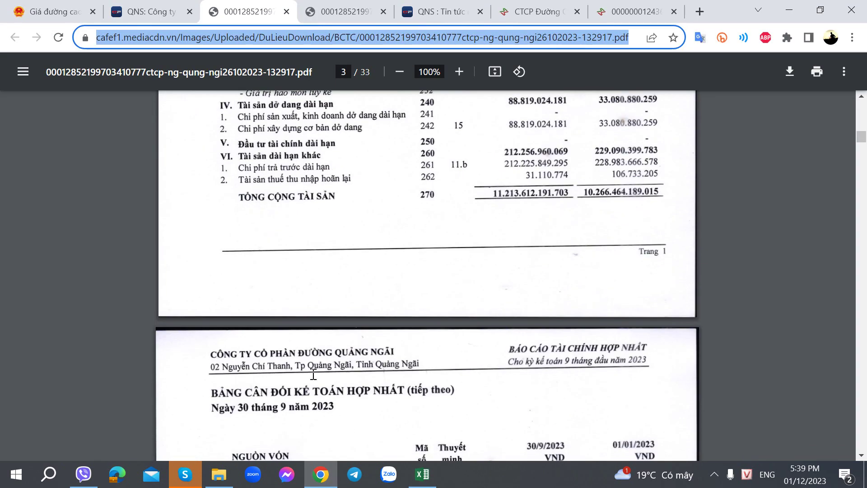
scroll(313, 374, up, 8)
Check the fixed asset lines in the PDF and add the row label "TSCĐ" in C392 of the QNS sheet
key(alt+Tab)
key(Down)
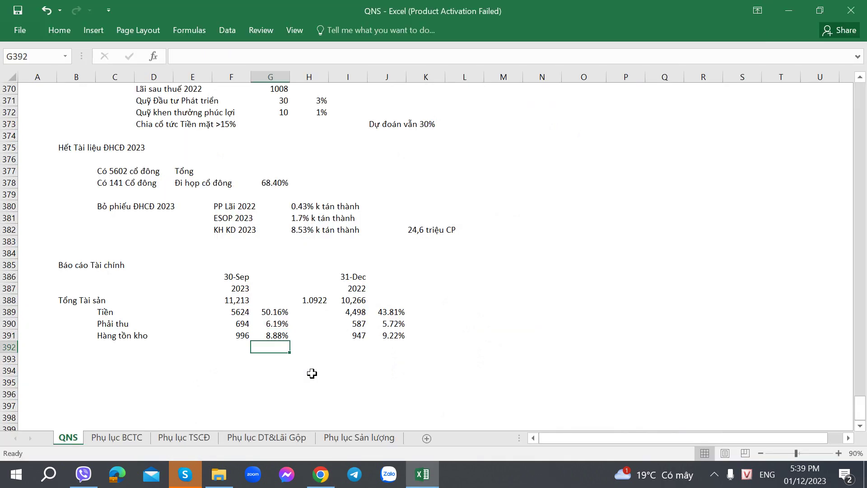
key(Left)
key(Left)
key(Left)
key(Left)
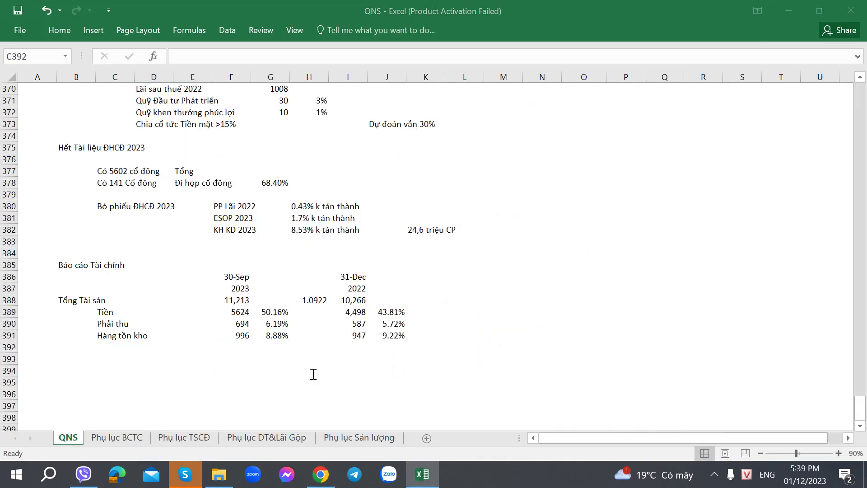
key(alt+Tab)
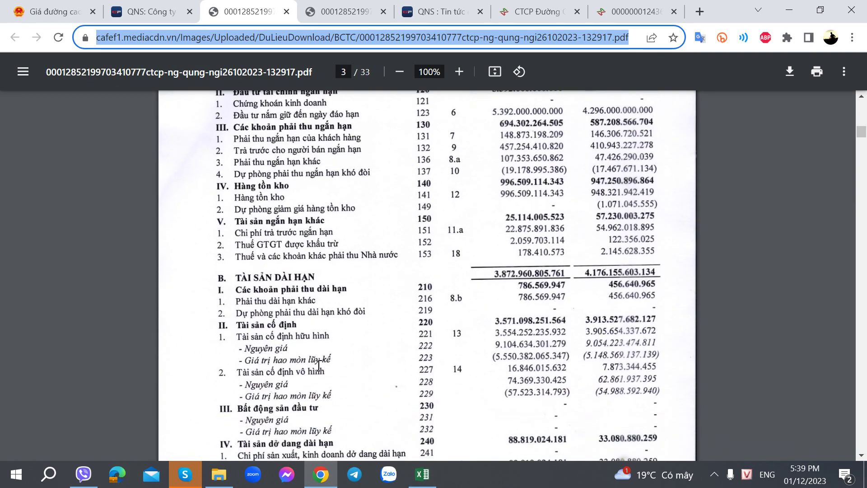
key(alt+Tab)
key(alt+Tab)
scroll(318, 365, down, 3)
key(alt+Tab)
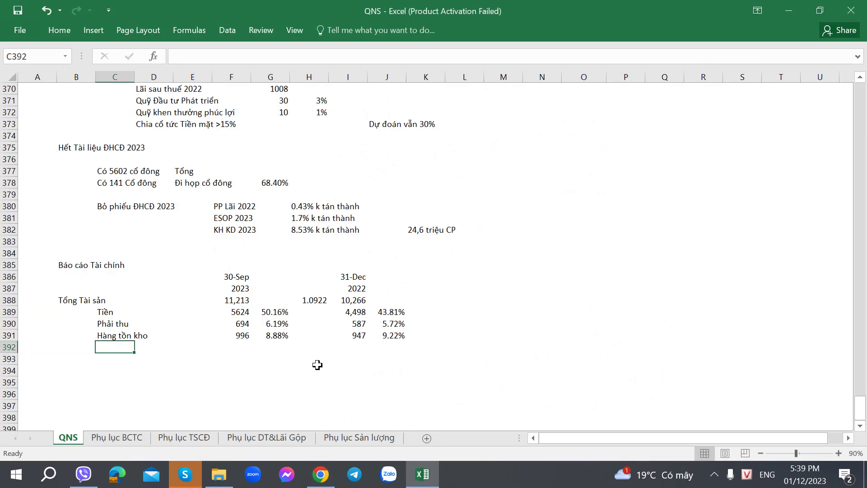
text(TSCĐ)
key(Tab)
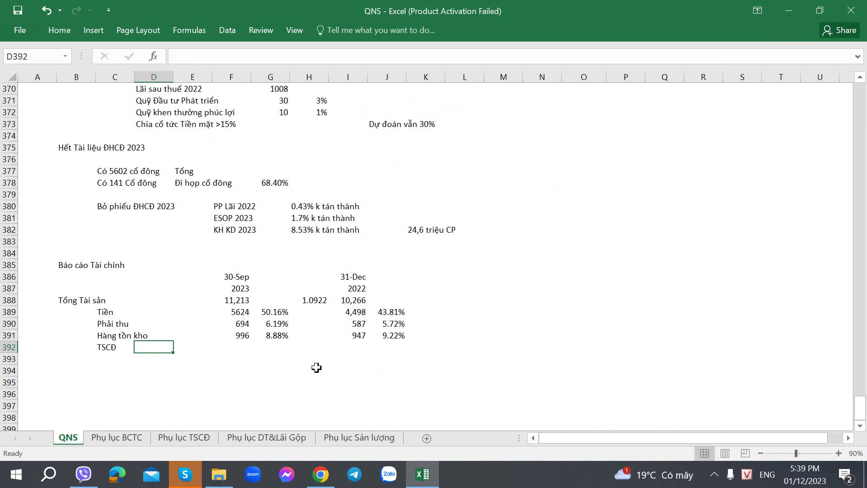
Enter the 30 September 2023 fixed assets from the PDF, 3571, in F392 of the QNS sheet
key(Tab)
key(Tab)
key(alt+Tab)
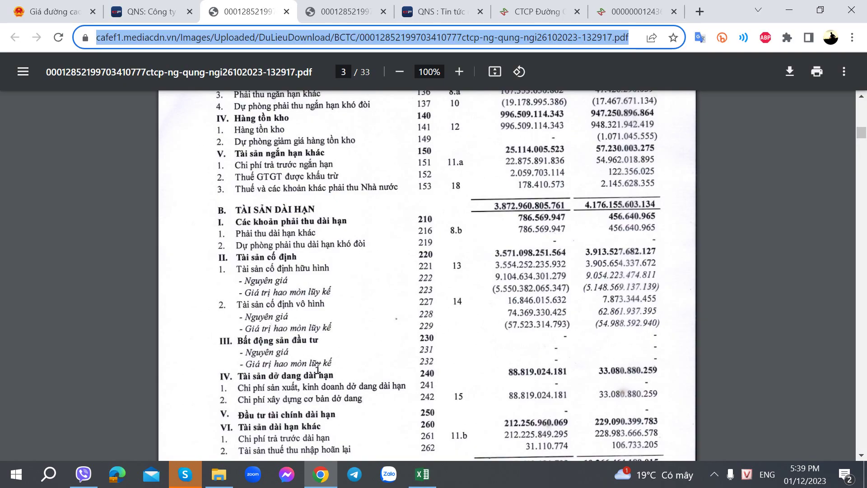
key(alt+Tab)
text(3)
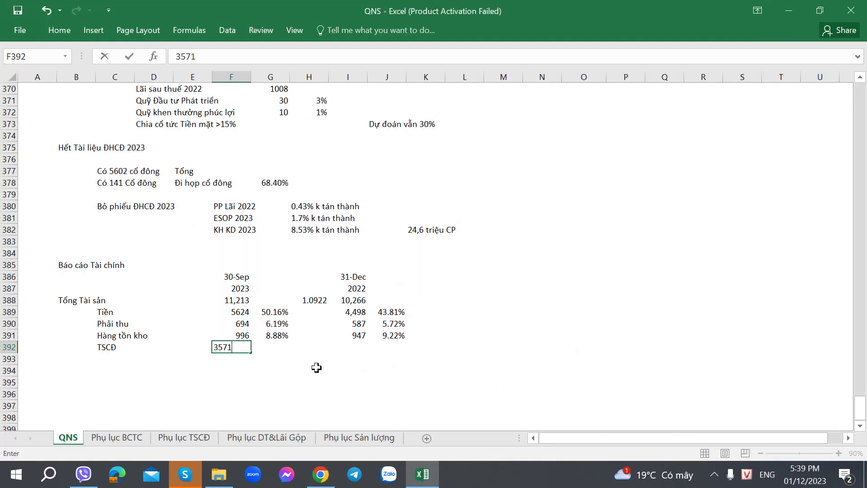
text(571)
key(Tab)
Copy the share-of-total-assets formula from G391 into G392 for the fixed assets row
key(Up)
key(Down)
key(Right)
key(Left)
key(Up)
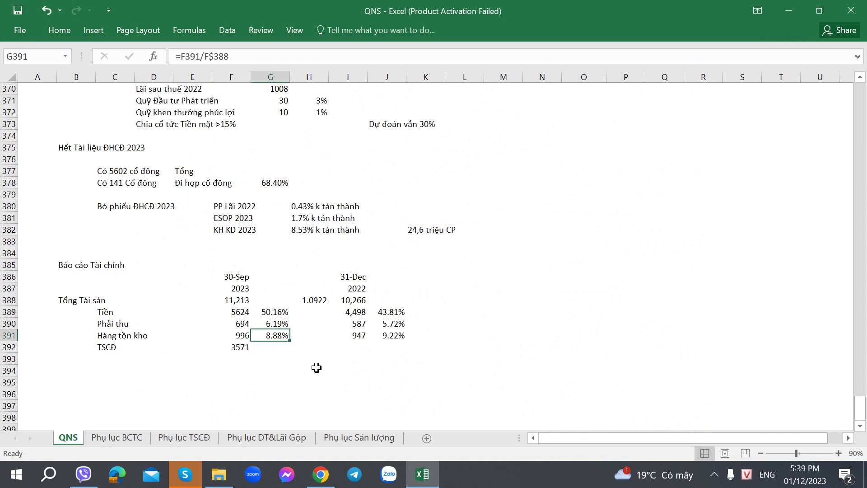
key(ctrl+c)
key(Down)
key(ctrl+v)
Enter 3905 from the PDF in I392 as the 31 December 2022 fixed assets
key(Right)
key(Right)
key(Right)
key(alt+Tab)
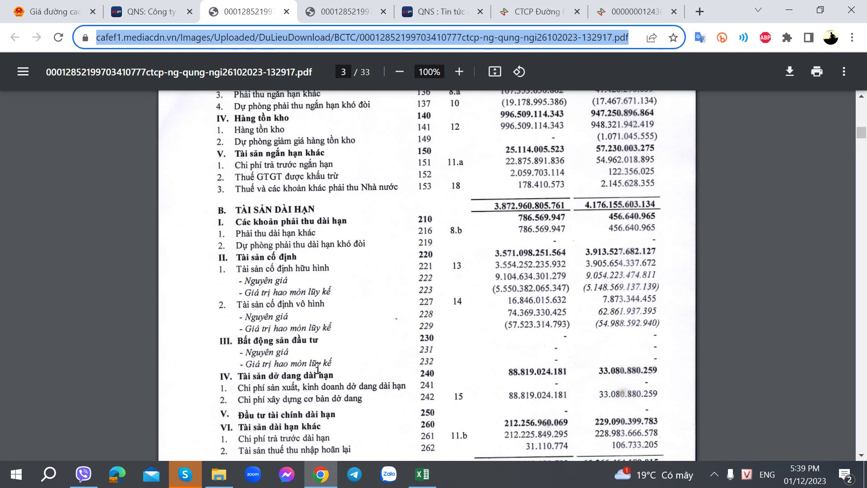
key(alt+Tab)
text(3905)
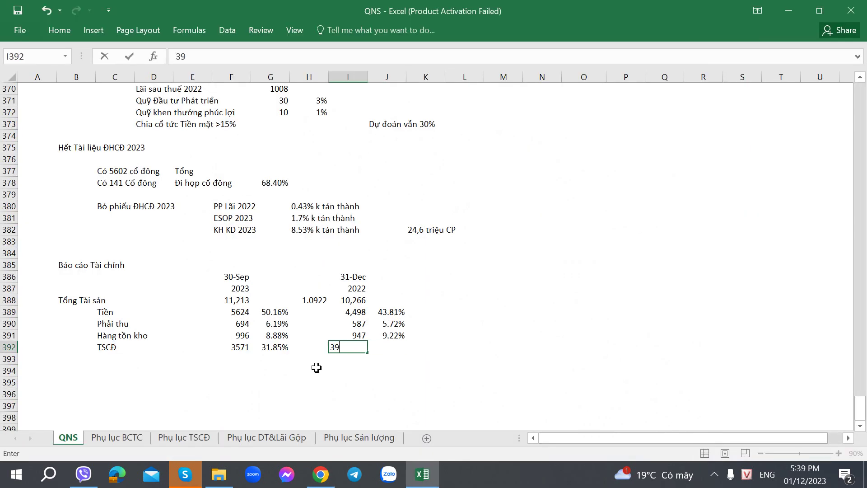
key(Tab)
key(alt+Tab)
key(alt+Tab)
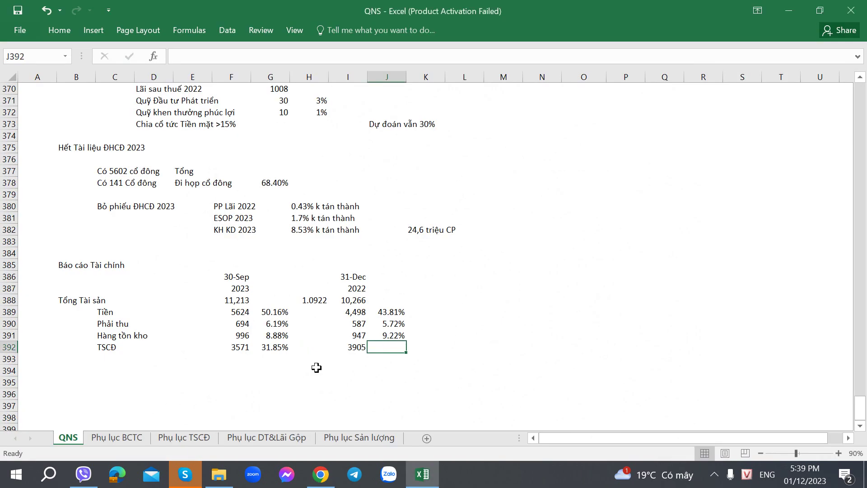
Apply the thousands-separator number format of F388 to the September 2023 amounts in F389:F392
click(237, 300)
key(ctrl+c)
shift+click(234, 342)
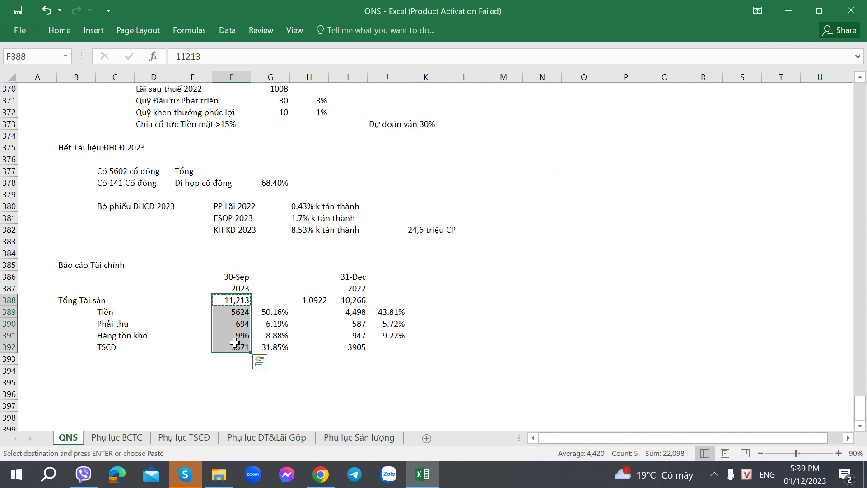
key(ctrl+v)
Apply the number format of I388 to the December 2022 amounts down to I392
key(Right)
key(Right)
key(Right)
key(ctrl+c)
key(shift+Down)
key(shift+Down)
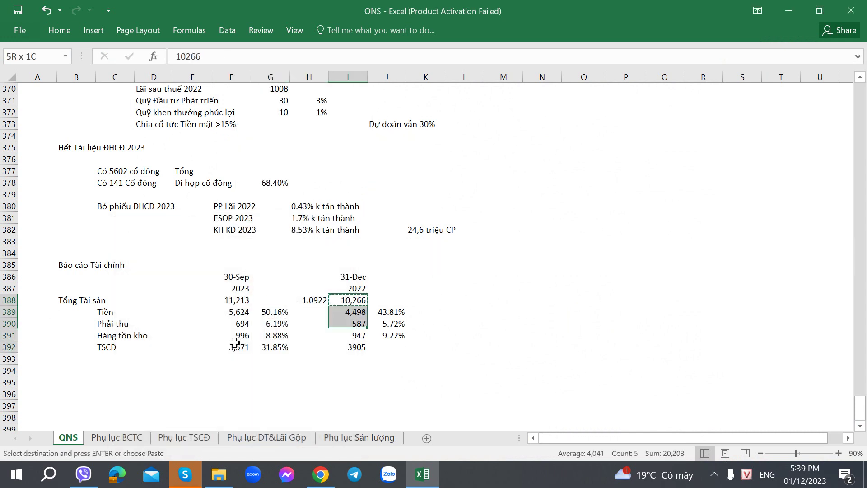
key(shift+Down)
key(shift+Down)
key(ctrl+v)
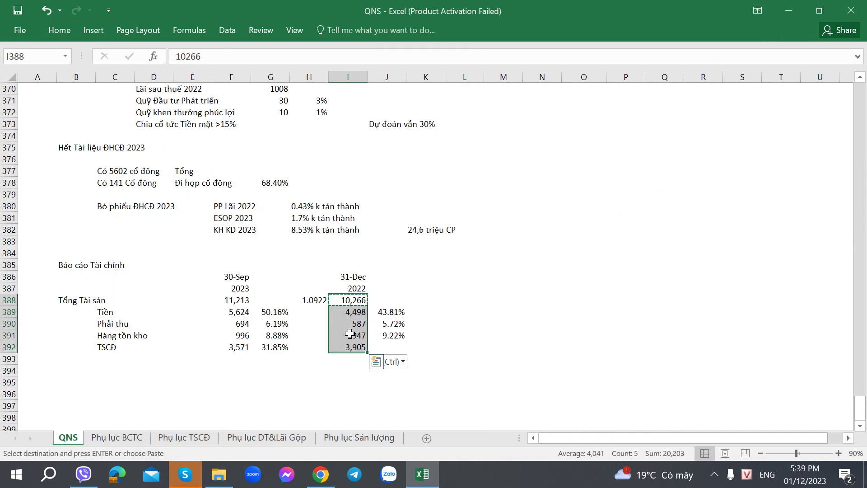
Examine the tangible fixed asset and original cost columns for 2022 and 2021 on the Phụ lục BCTC sheet
key(ctrl+Page_Down)
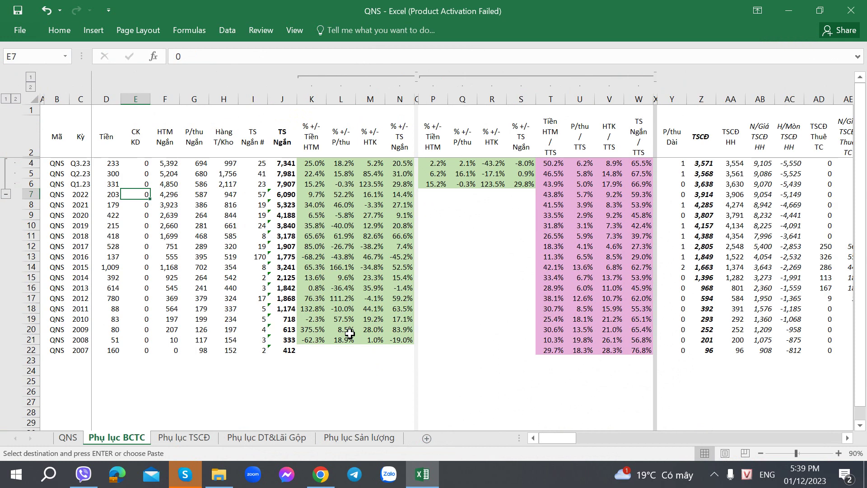
key(Right)
key(ctrl+Right)
key(ctrl+Right)
key(ctrl+Right)
key(Right)
key(Right)
key(Right)
key(Right)
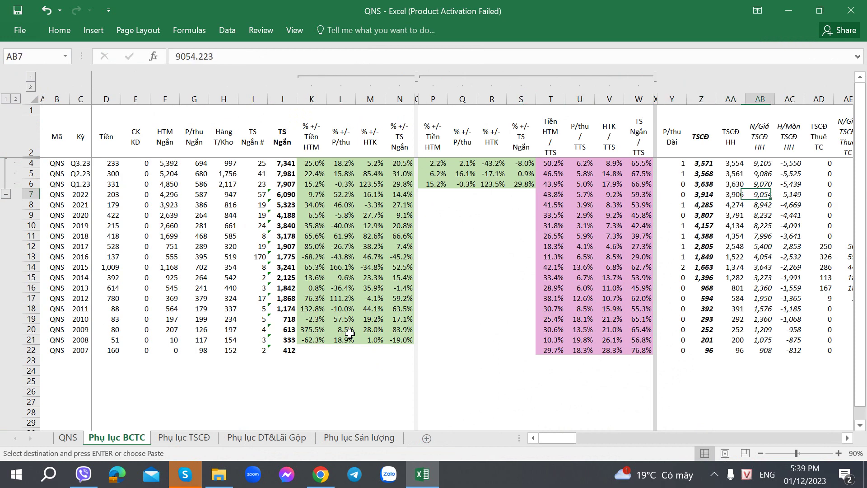
key(Down)
key(Up)
key(Down)
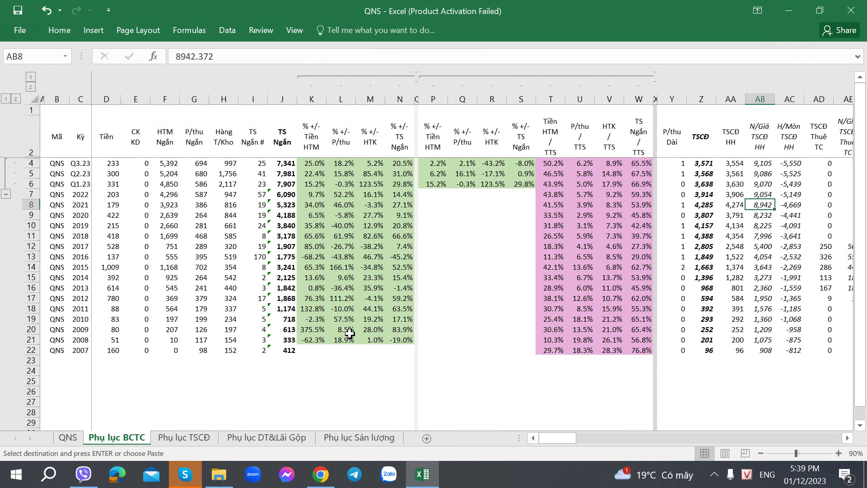
key(ctrl+Page_Up)
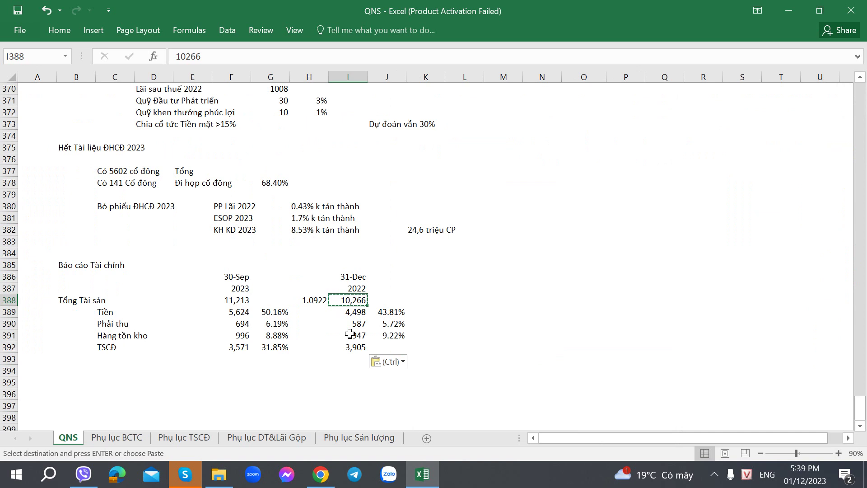
Recheck the fixed asset figures against the PDF and copy the share-of-total-assets formula from J391 into J392
key(Down)
key(Down)
key(Down)
key(Down)
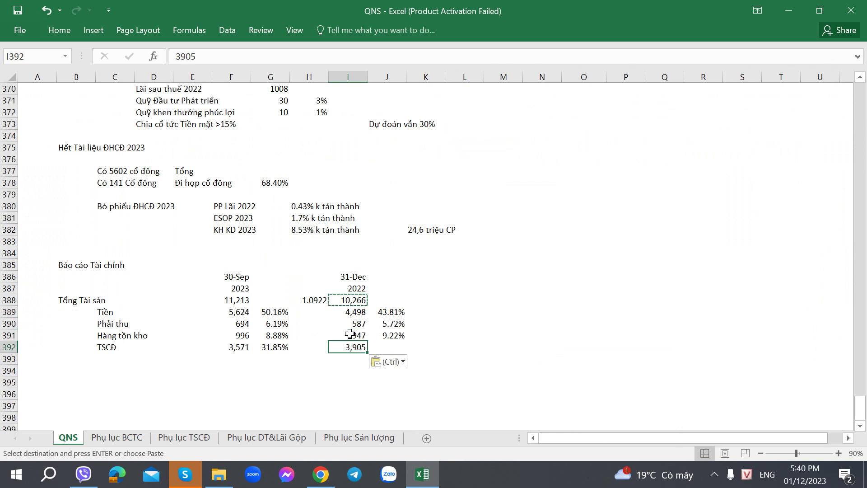
key(Left)
key(Left)
key(Left)
key(alt+Tab)
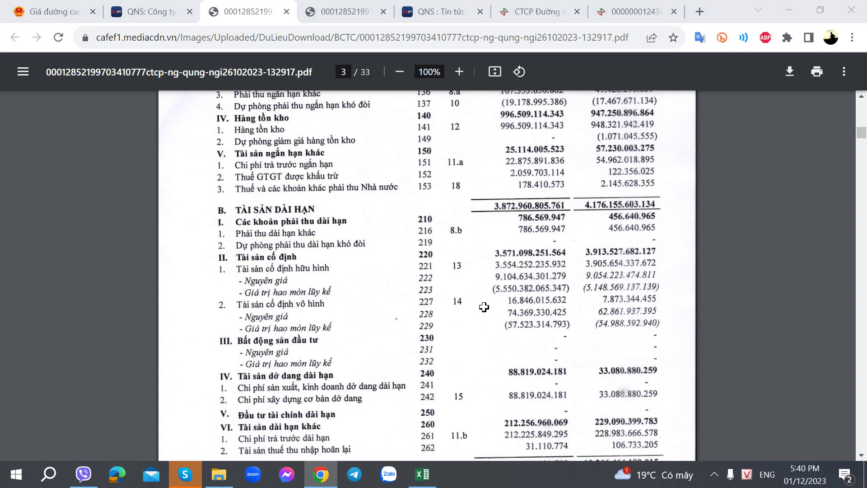
key(alt+Tab)
click(400, 344)
key(Up)
key(ctrl+c)
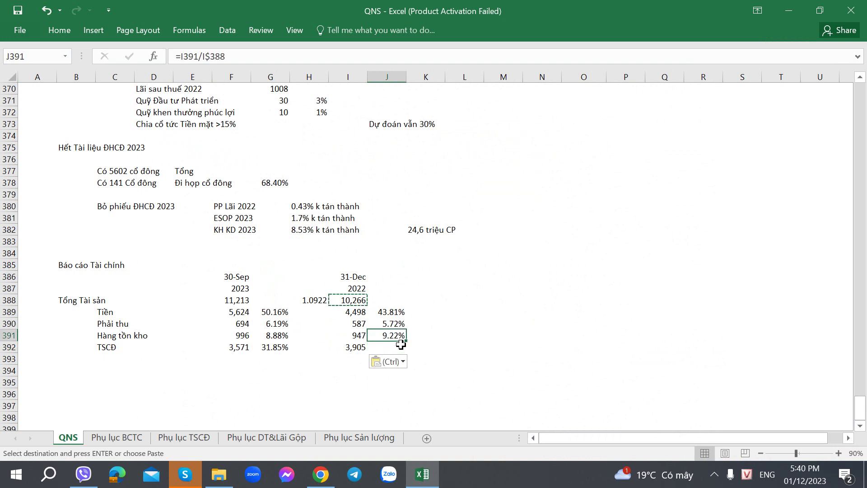
key(Down)
key(ctrl+v)
Check the remaining long-term asset items and the total assets line in the PDF against the summary table
key(Down)
key(Home)
key(Right)
key(Right)
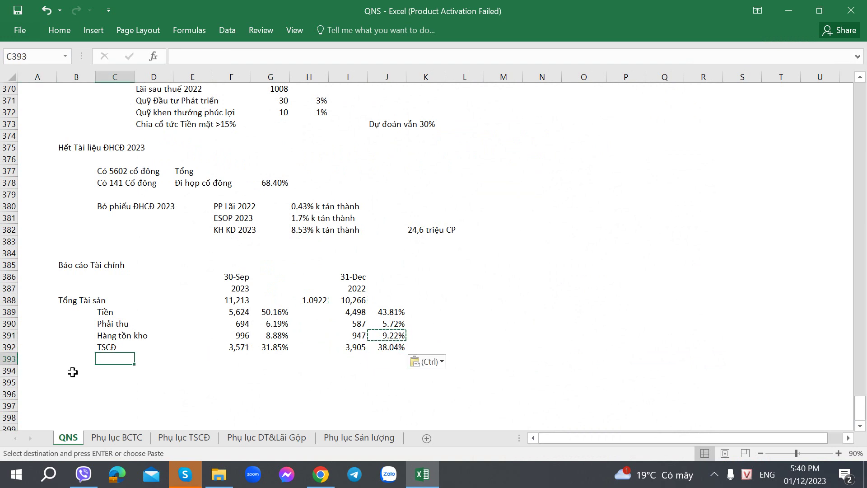
key(alt+Tab)
scroll(173, 345, down, 3)
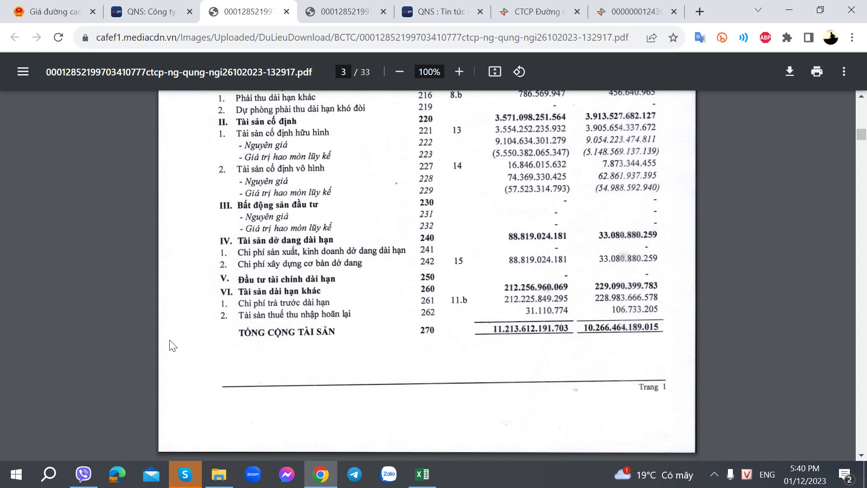
key(alt+Tab)
key(alt+Tab)
key(alt+Tab)
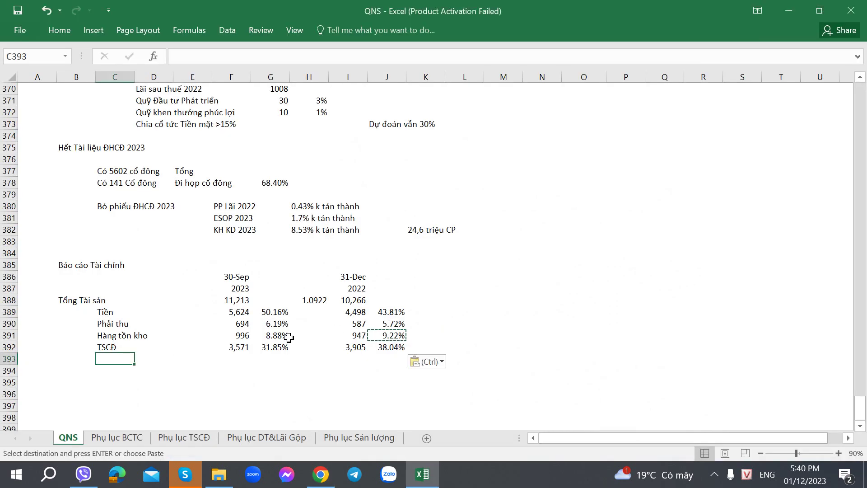
Select the asset shares in G389:G392 and in J389:J392 to check their combined percentages
drag(259, 315, 276, 347)
click(347, 359)
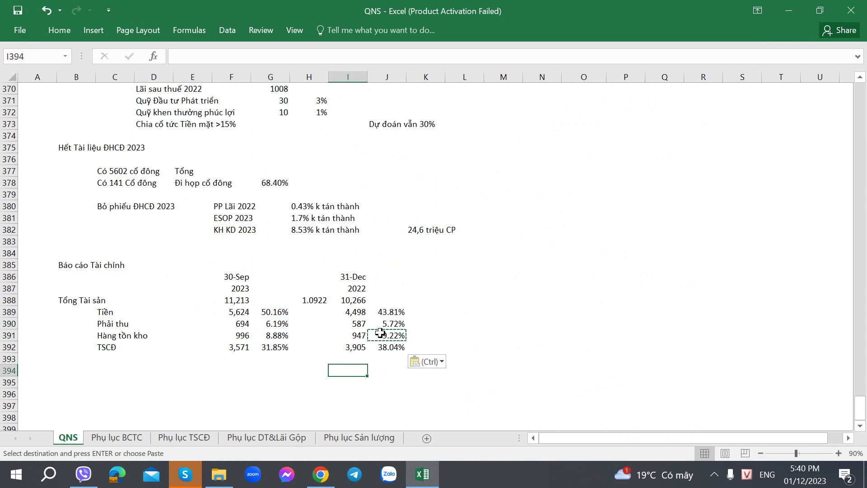
click(348, 347)
click(387, 312)
shift+click(390, 345)
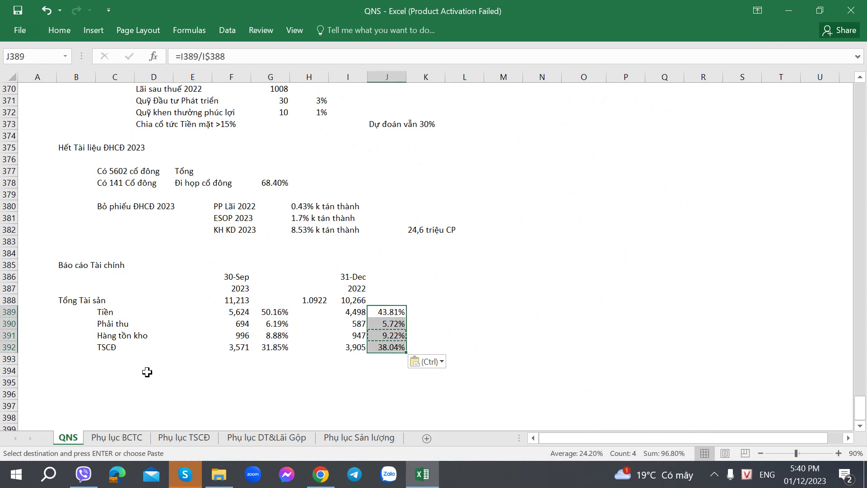
Go to the liabilities and equity page of the PDF and add the section heading "Nguồn vốn" in B394 of the QNS sheet
click(145, 371)
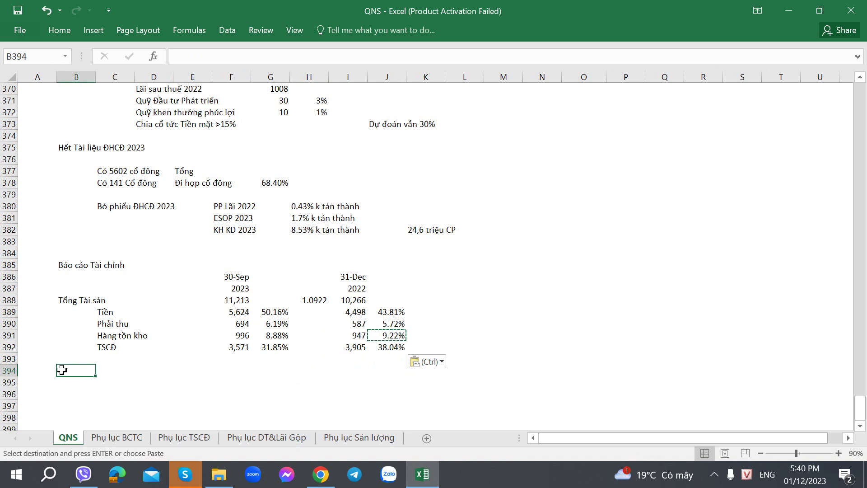
click(320, 474)
scroll(320, 355, down, 8)
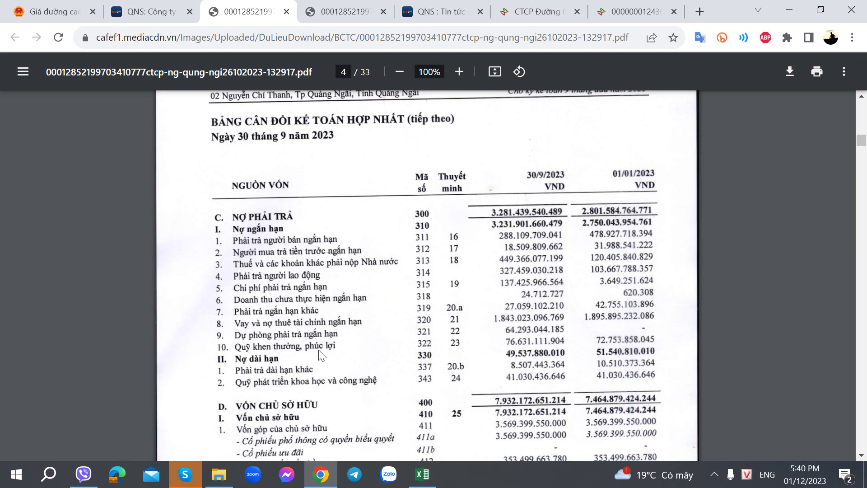
key(alt+Tab)
key(alt+Tab)
key(alt+Tab)
key(alt+Tab)
key(alt+Tab)
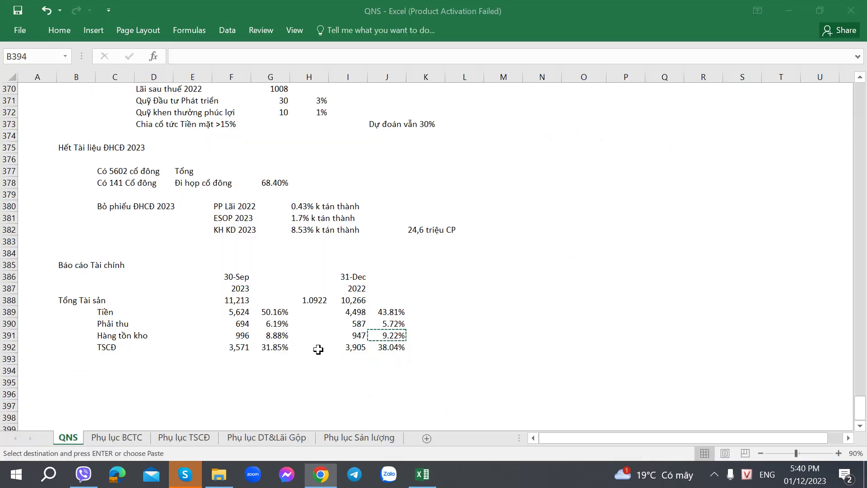
text(Nguồn vốn)
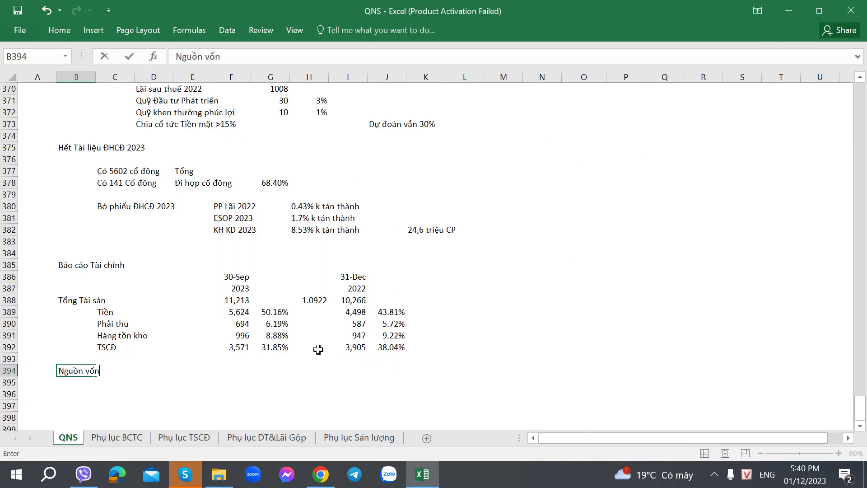
key(Return)
Check the first short-term liability in the PDF and add the row label "Phải trả Ng bán" in C395
key(Right)
key(alt+Tab)
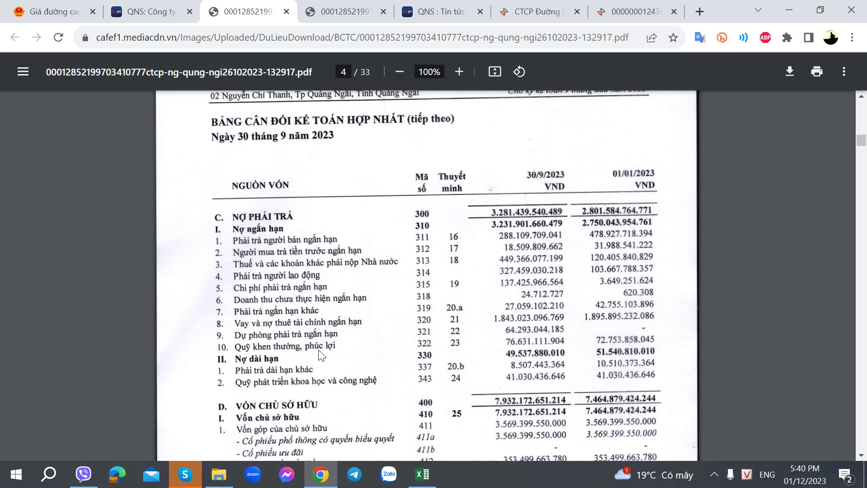
key(alt+Tab)
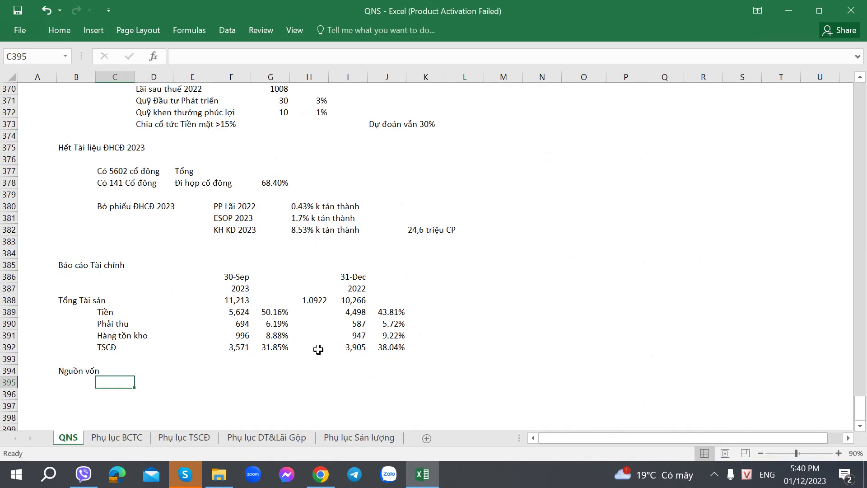
text(Phải tra)
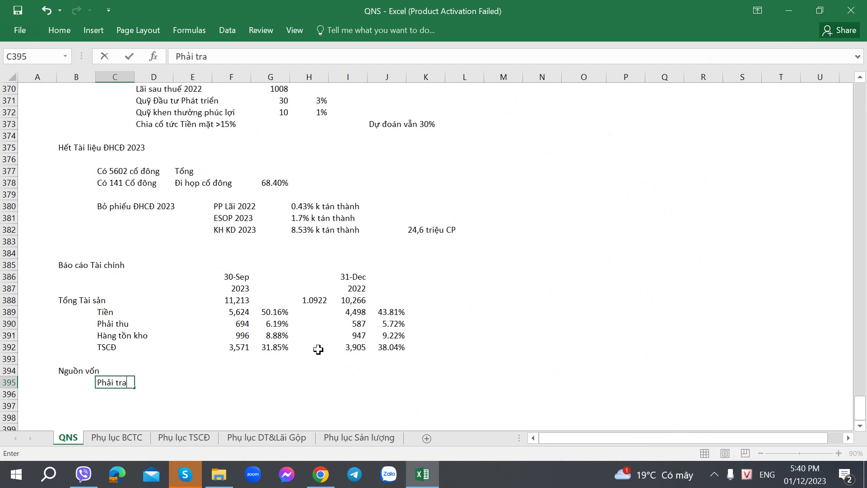
text(r Ng)
key(Right)
Enter the 30 September 2023 trade payables from the PDF, 288, in F395
key(Right)
key(Right)
key(alt+Tab)
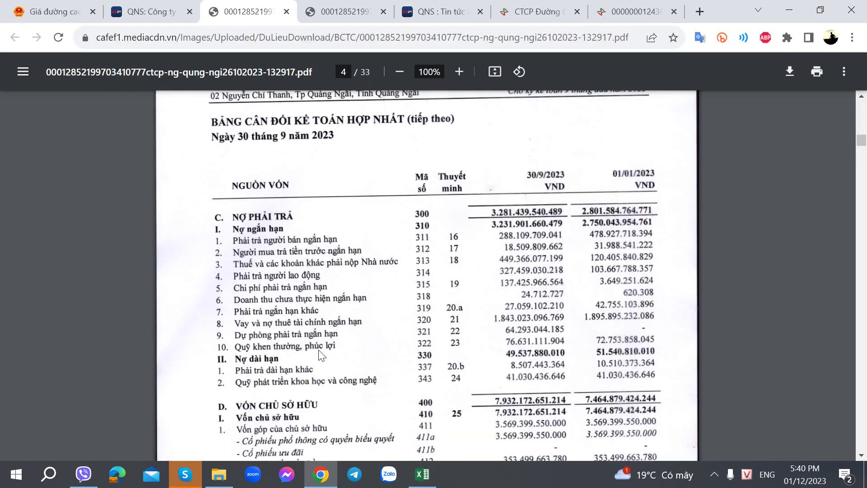
key(alt+Tab)
text(288)
key(Right)
key(Down)
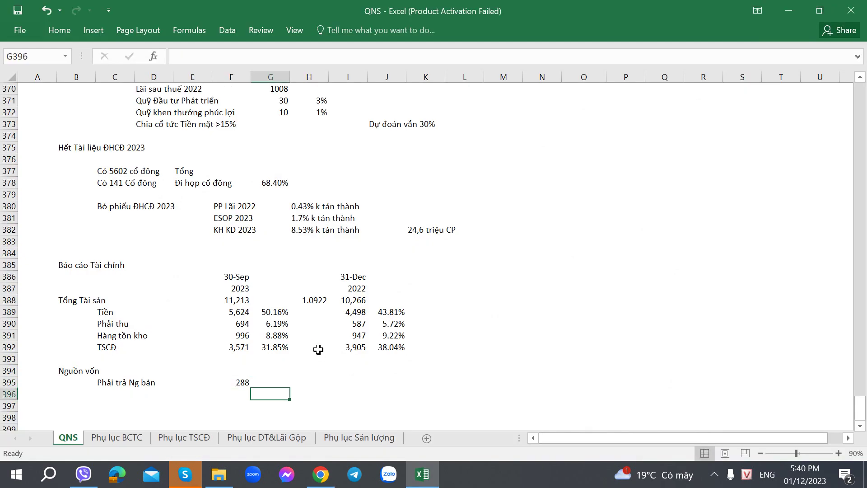
Enter the 31 December 2022 trade payables from the PDF, 478, in I395
key(Left)
key(Left)
key(Left)
key(Right)
key(Right)
key(Right)
key(Right)
key(Right)
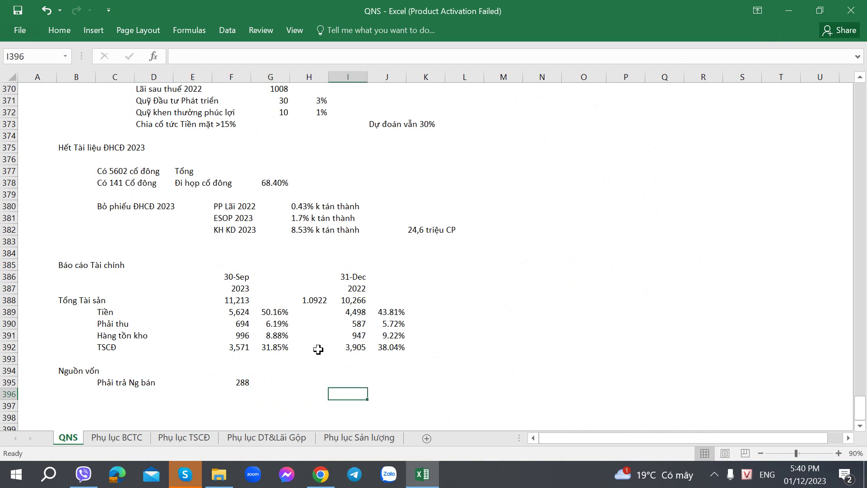
key(Up)
key(alt+Tab)
key(alt+Tab)
text(478)
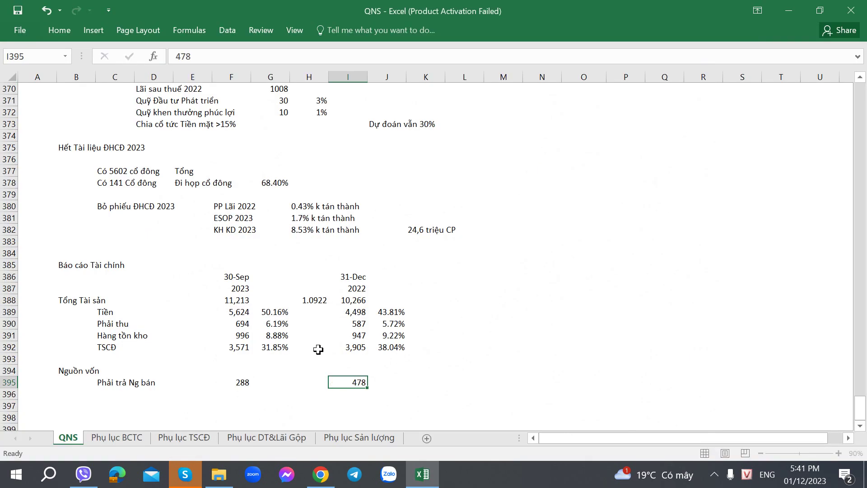
key(Right)
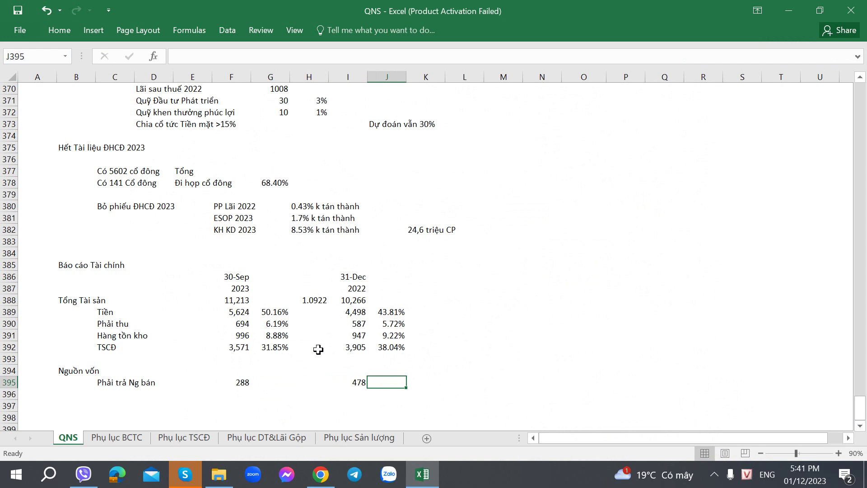
Check the tax liability line in the PDF and add the row label "Thuế" in C396
key(Down)
key(Home)
key(Right)
key(Right)
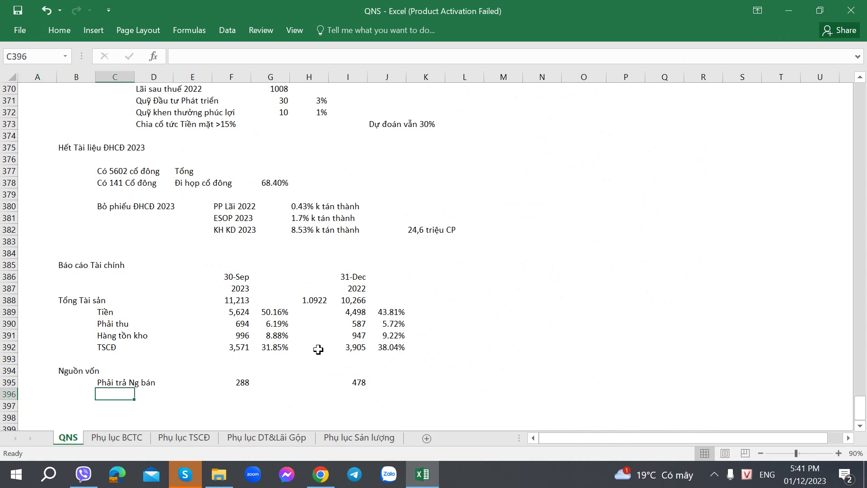
key(alt+Tab)
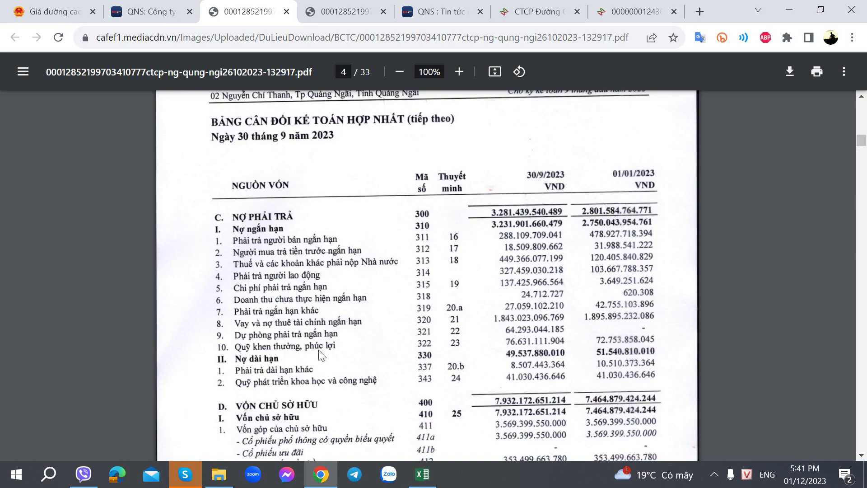
key(alt+Tab)
text(Thuế)
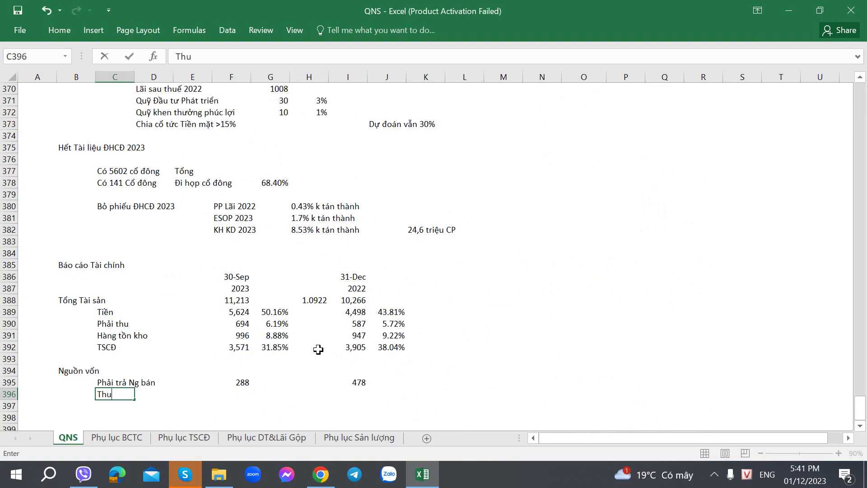
key(Right)
Enter the tax payable figures from the PDF: 449 in F396 for September 2023 and 120 in I396 for December 2022
key(alt+Tab)
key(alt+Tab)
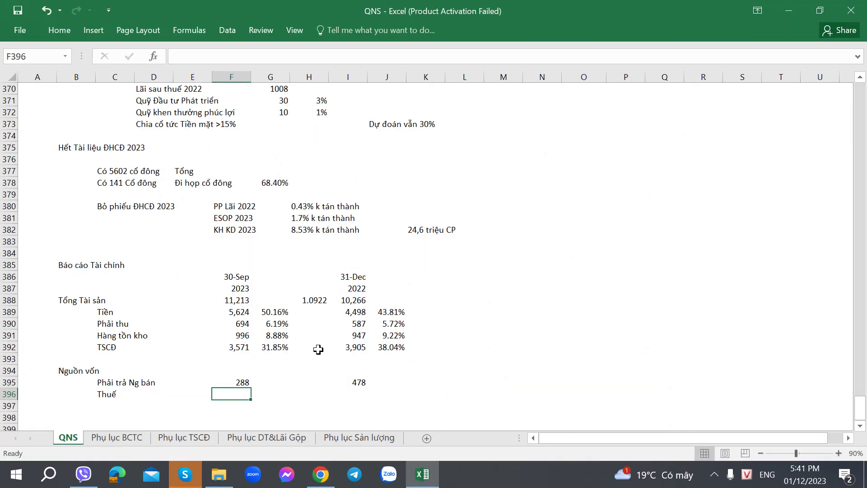
text(449)
key(Right)
key(Right)
key(Right)
key(alt+Tab)
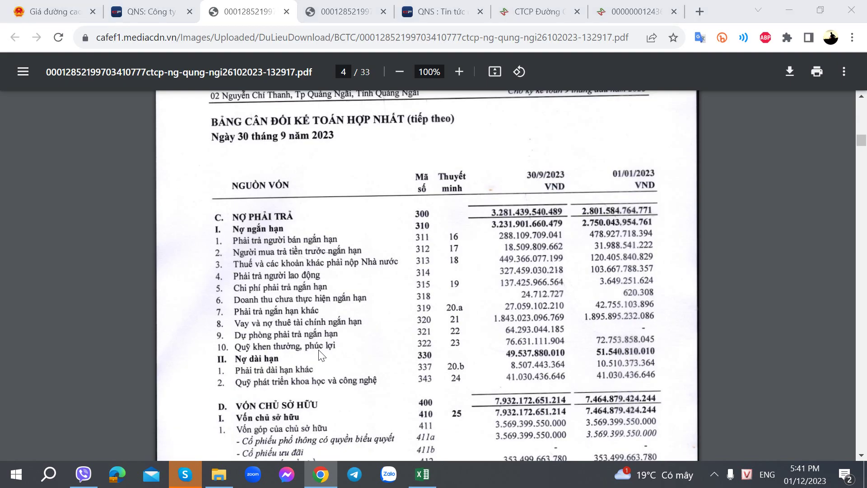
key(alt+Tab)
text(120)
key(Right)
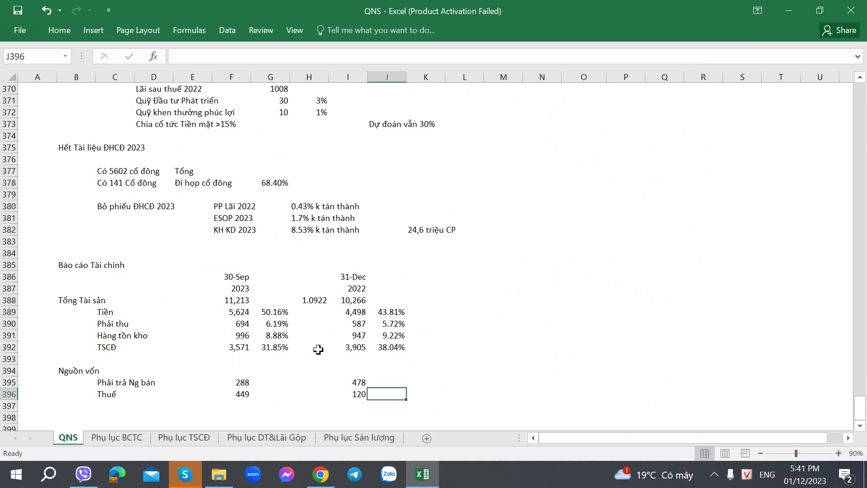
Clear the "Thuế" row entries in C396:I396
key(alt+Tab)
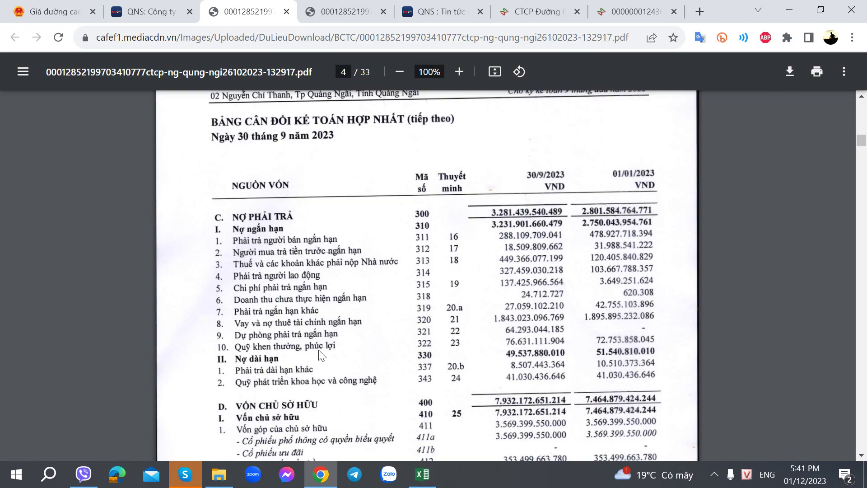
key(alt+Tab)
key(Left)
key(Left)
key(Left)
key(Left)
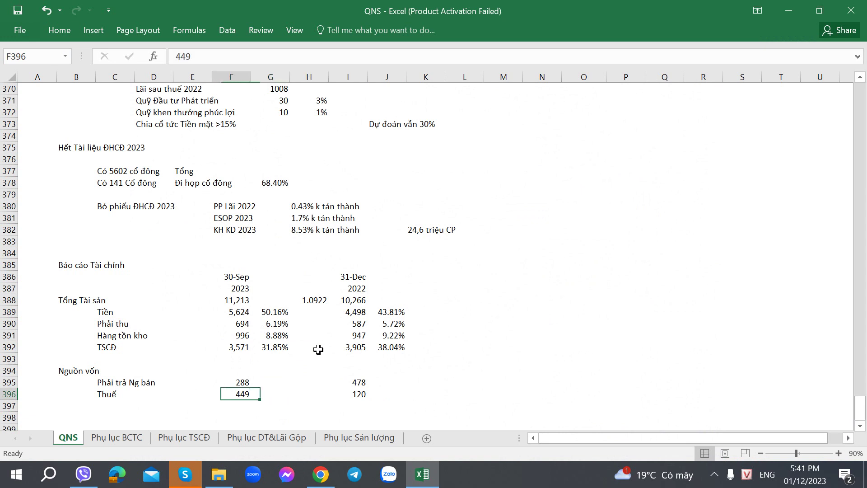
key(Down)
key(Left)
key(Left)
key(Left)
key(Up)
key(shift+Right)
key(shift+Right)
key(shift+Right)
key(shift+Right)
key(shift+Right)
key(shift+Right)
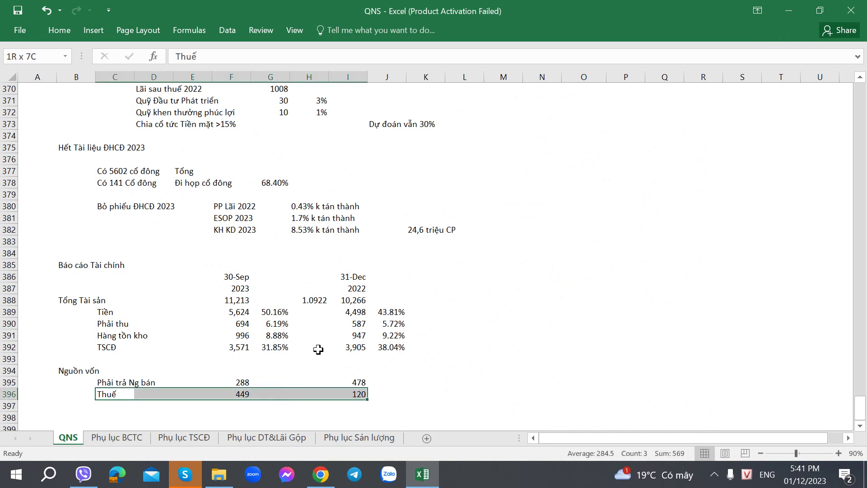
scroll(318, 349, right, 4)
scroll(318, 349, left, 4)
key(Left)
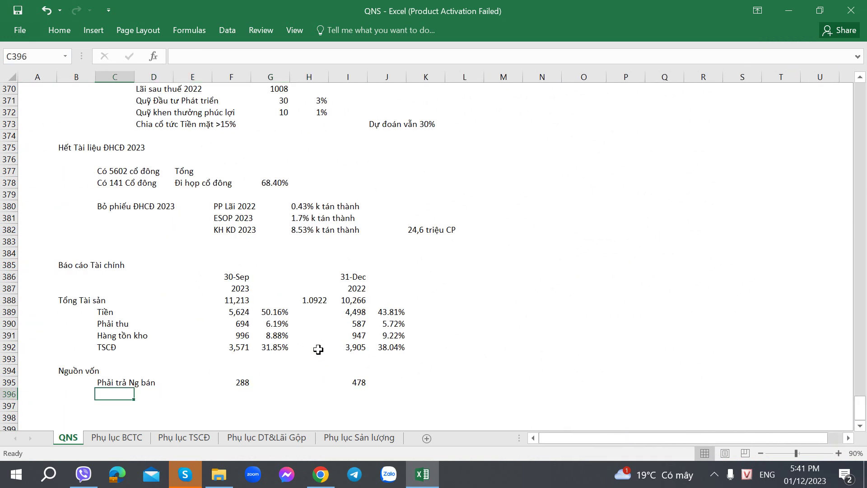
Check the remaining liabilities in the PDF and add the row label "Vay" in C396
key(alt+Tab)
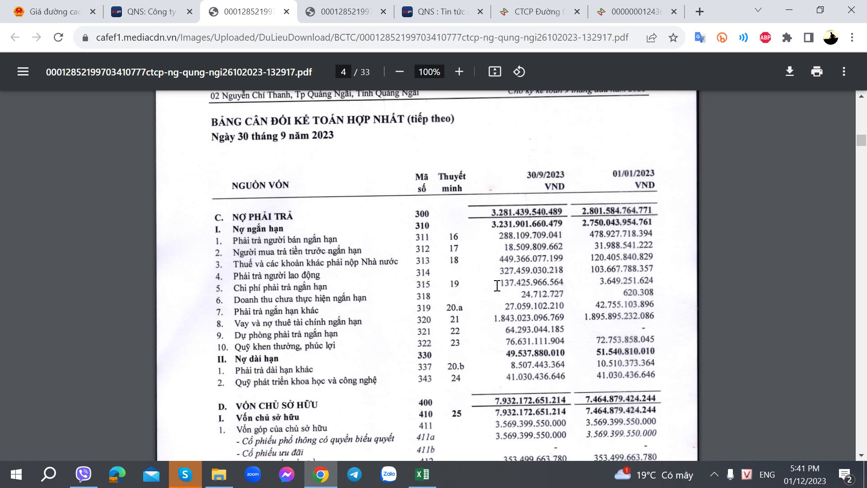
scroll(488, 318, down, 1)
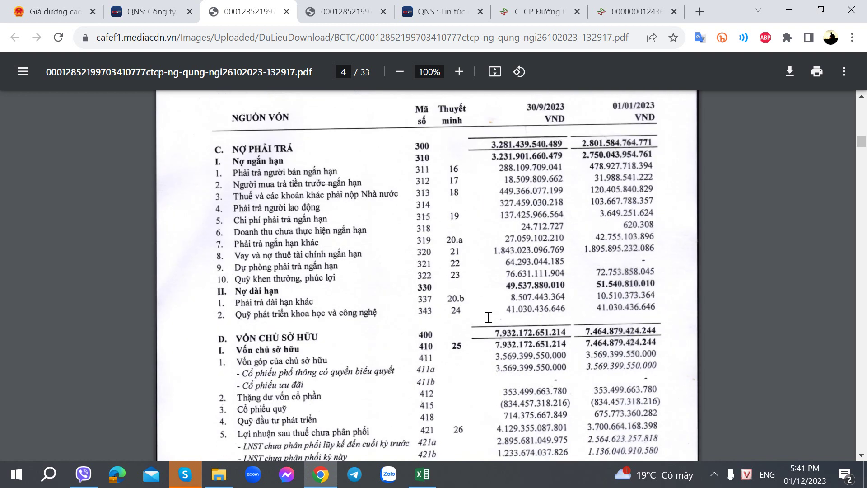
key(alt+Tab)
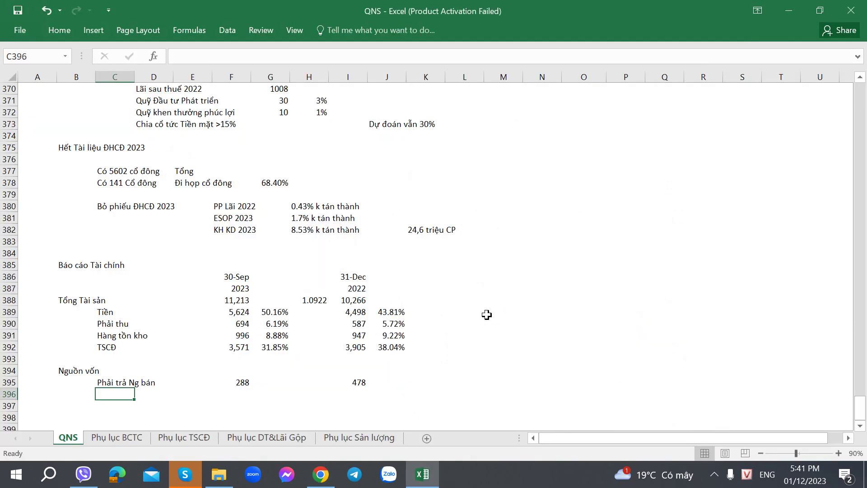
text(Vay)
key(ctrl+Return)
Enter the 30 September 2023 short-term borrowings from the PDF, 1843, in F396
key(Right)
key(Right)
key(Right)
key(Right)
key(alt+Tab)
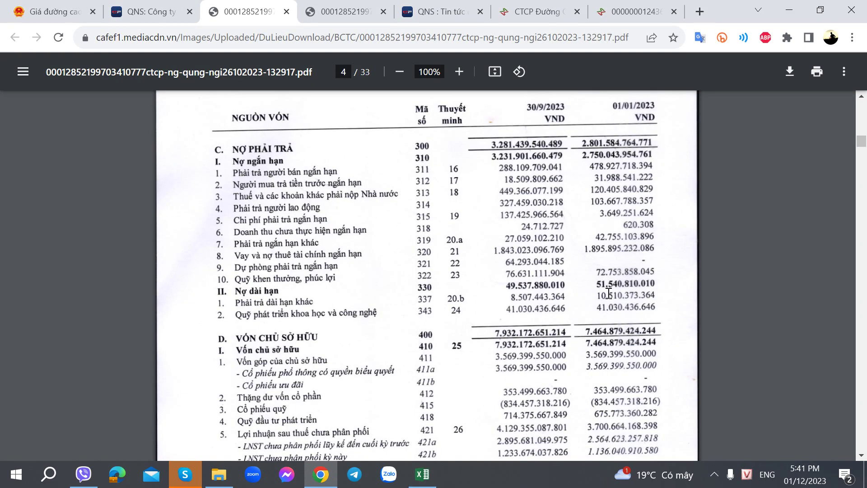
key(alt+Tab)
text(1843)
Enter the 31 December 2022 short-term borrowings from the PDF, 1895, in I396
key(Right)
key(Right)
key(Right)
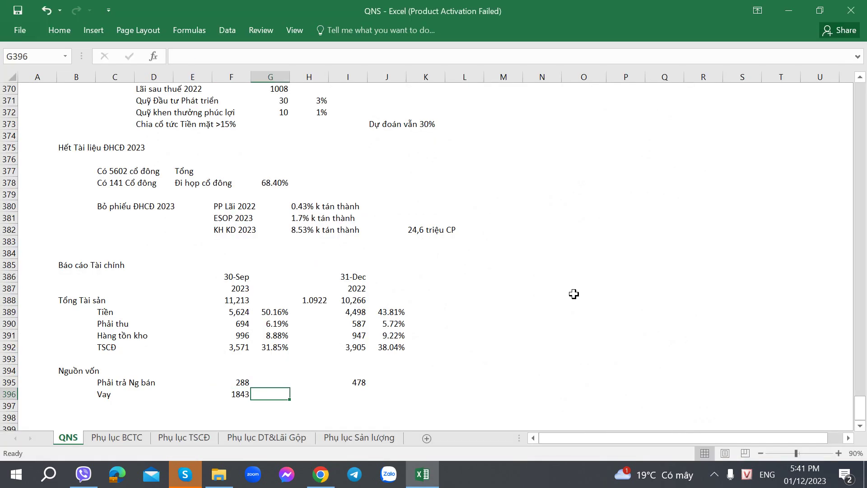
key(alt+Tab)
key(alt+Tab)
text(1895)
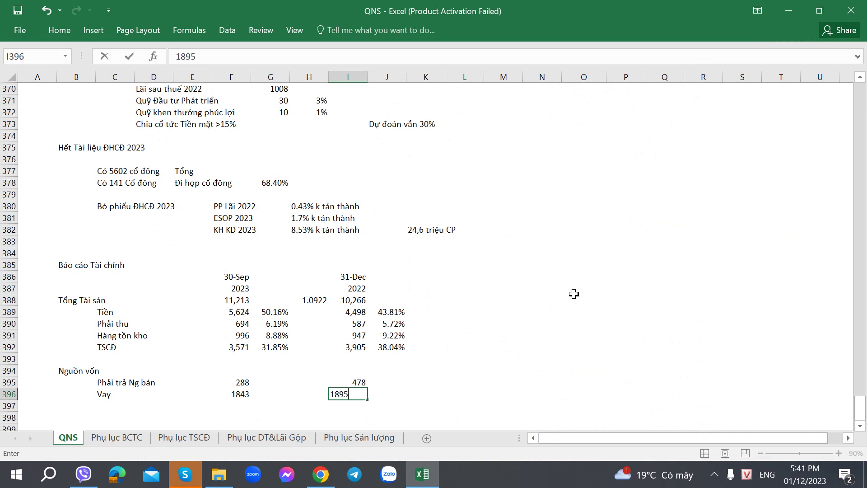
key(Right)
key(alt+Tab)
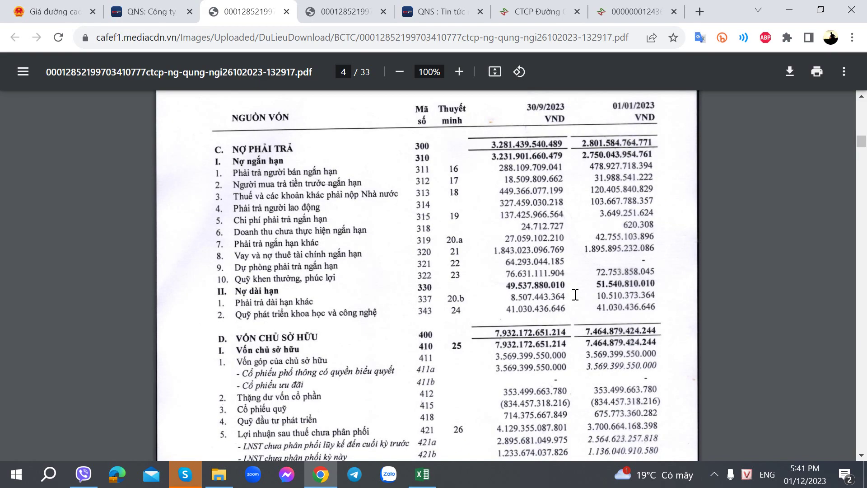
key(alt+Tab)
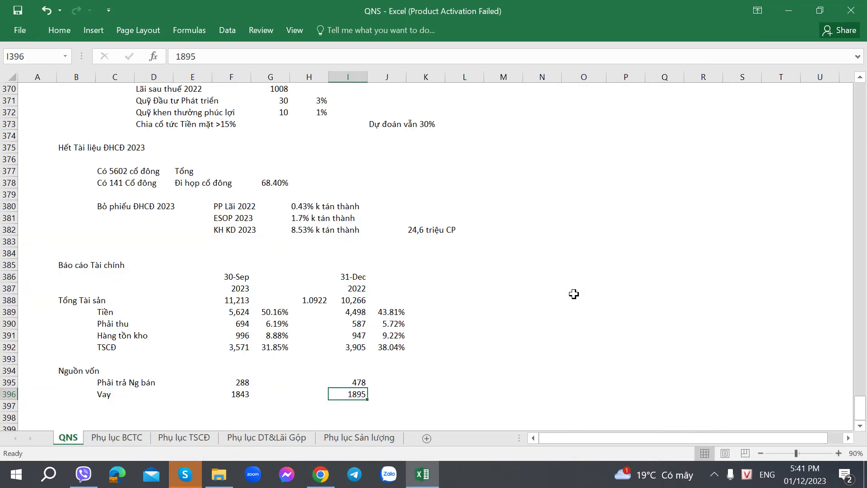
Copy only the thousands-separator formatting of F392 to the borrowing figures in F396 and I396
scroll(451, 309, down, 2)
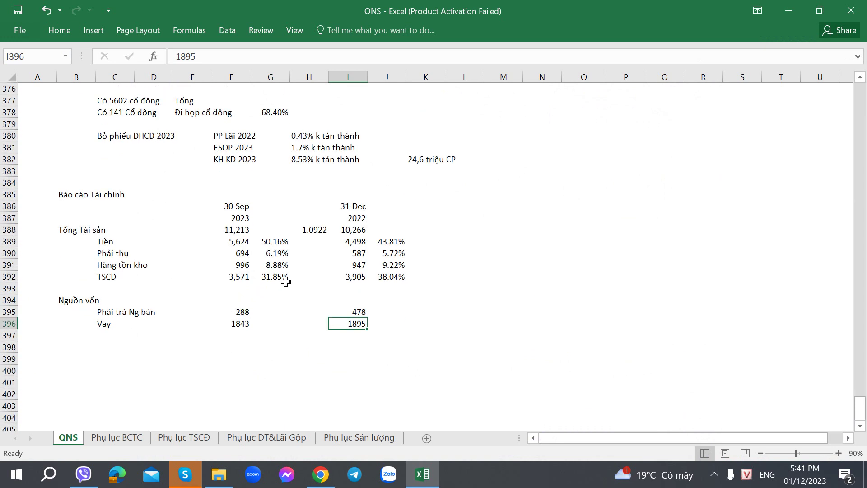
click(232, 276)
key(ctrl+c)
key(Down)
click(235, 322)
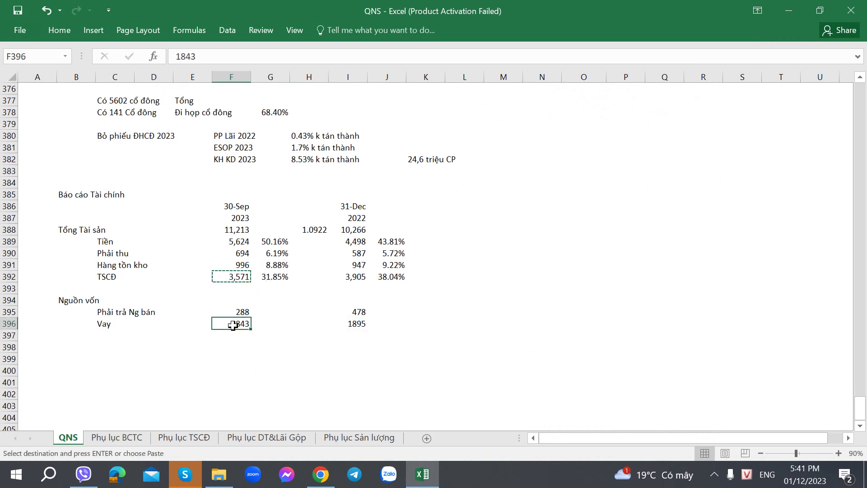
key(ctrl+alt+v)
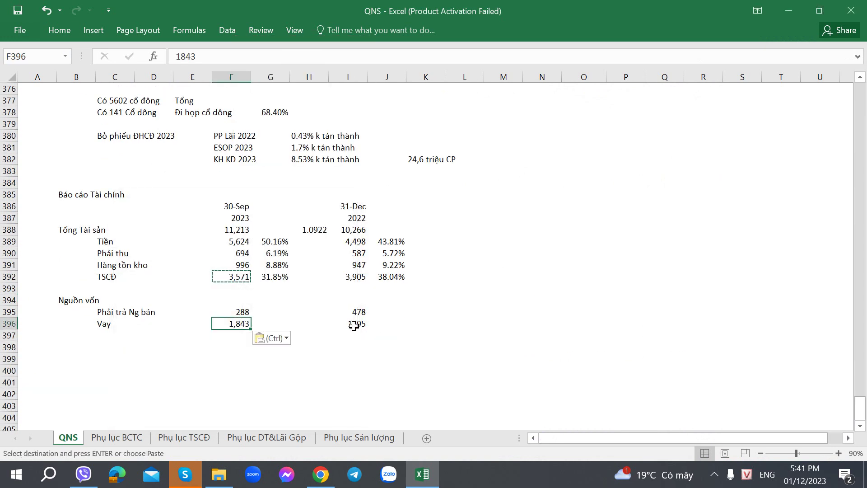
right_click(354, 324)
click(397, 112)
key(t)
key(Return)
Add the row label "Vốn chủ" in C397 below the borrowings row
click(228, 336)
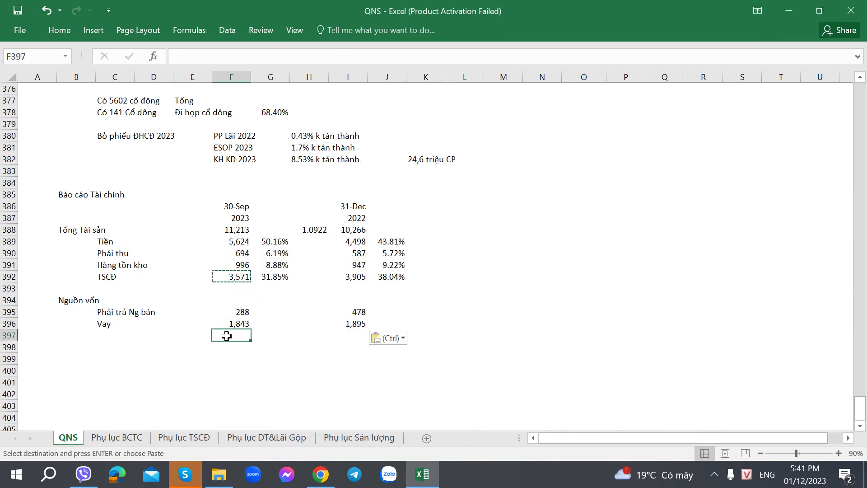
click(228, 244)
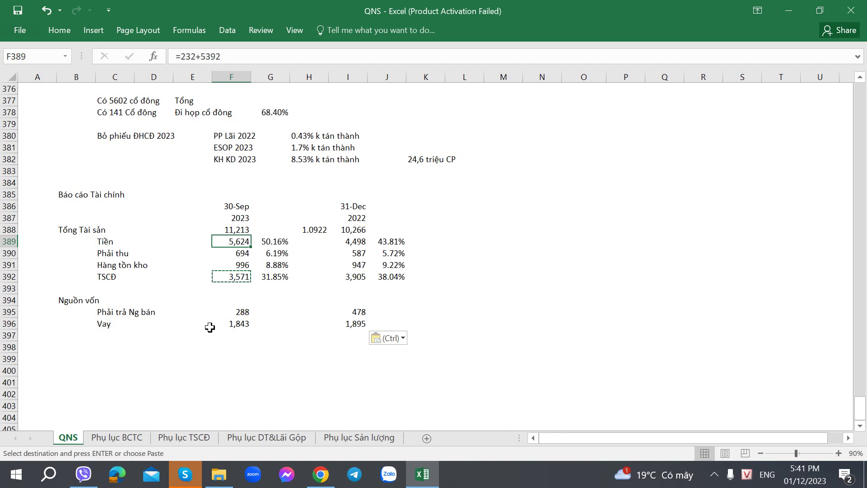
click(113, 334)
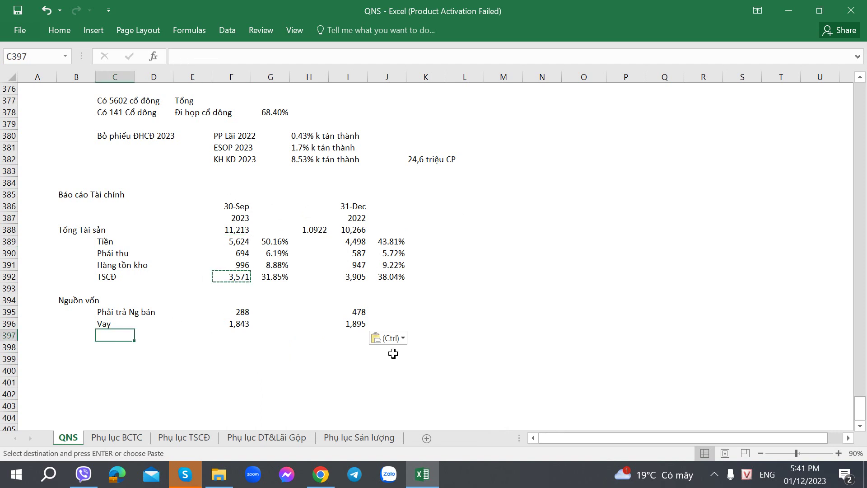
text(Vốn chủ)
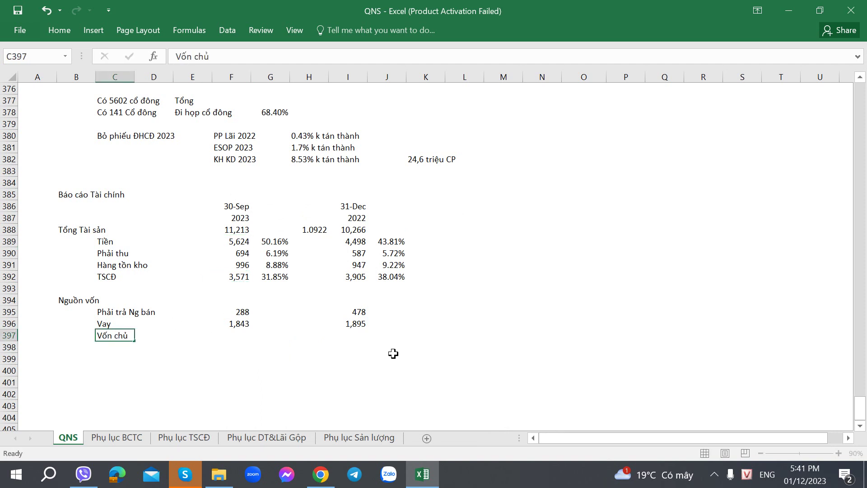
Copy the share-of-total formula from G392 into G396 for the September 2023 borrowings
key(Right)
key(Right)
key(Right)
key(Right)
key(Up)
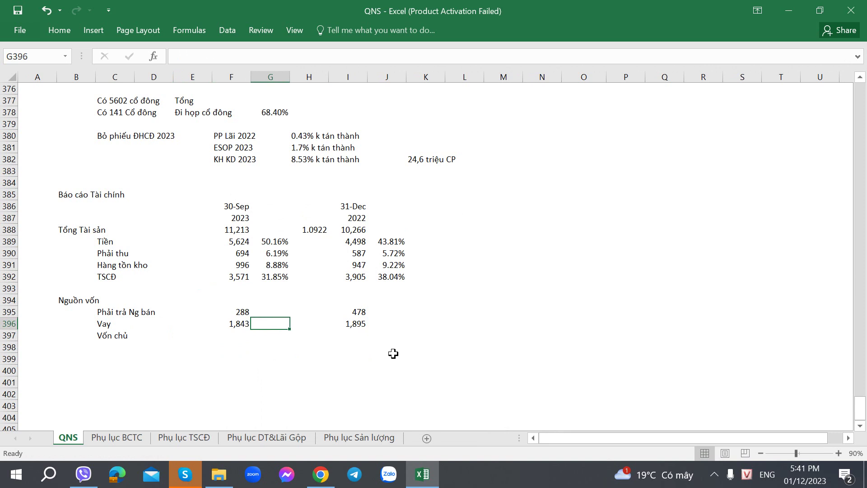
key(Up)
key(Up)
key(Up)
key(Up)
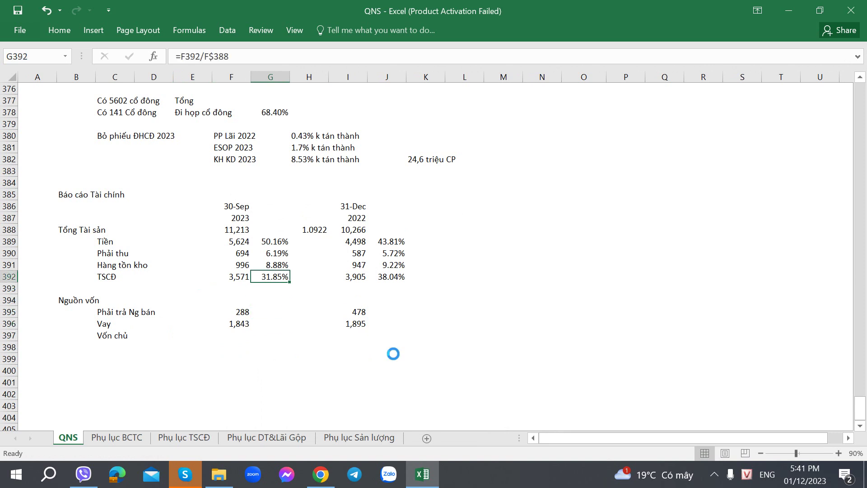
key(ctrl+c)
key(Down)
key(Down)
key(Down)
key(Down)
key(ctrl+v)
Paste the same share formula into J396 for the December 2022 borrowings
key(Right)
key(Right)
key(Right)
key(ctrl+v)
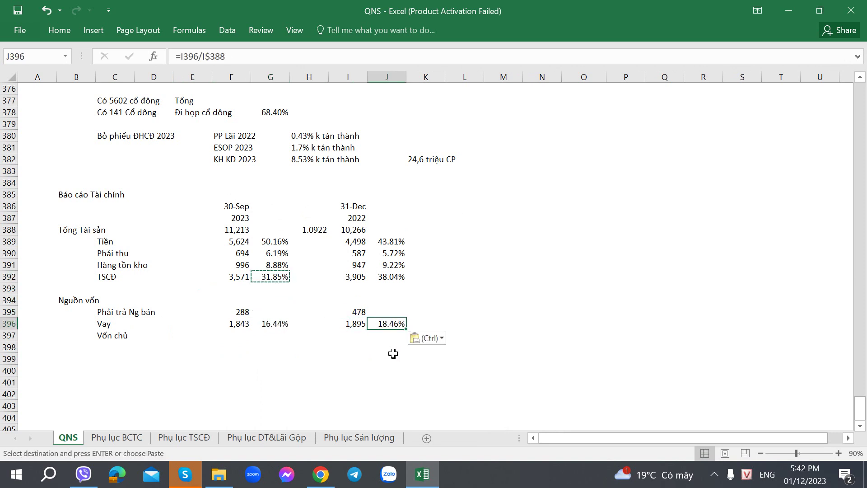
Enter the 30 September 2023 owners' equity from the PDF, 7932, in F397
key(Down)
key(Left)
key(Left)
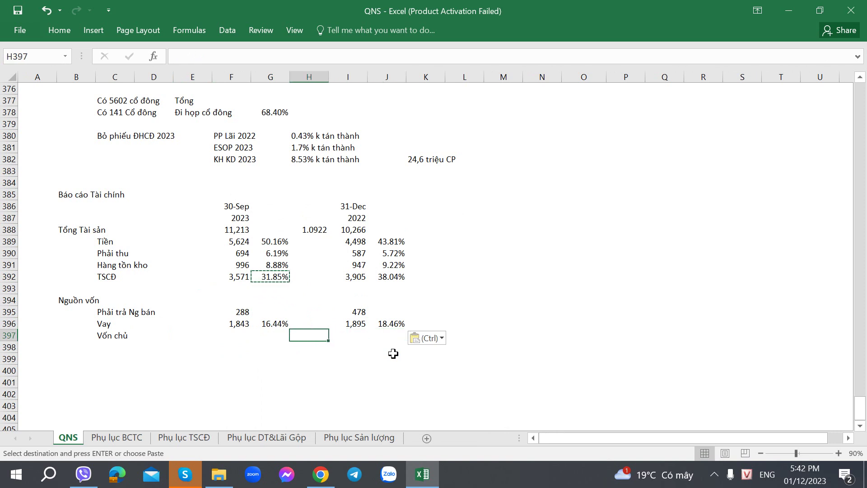
key(Left)
key(Left)
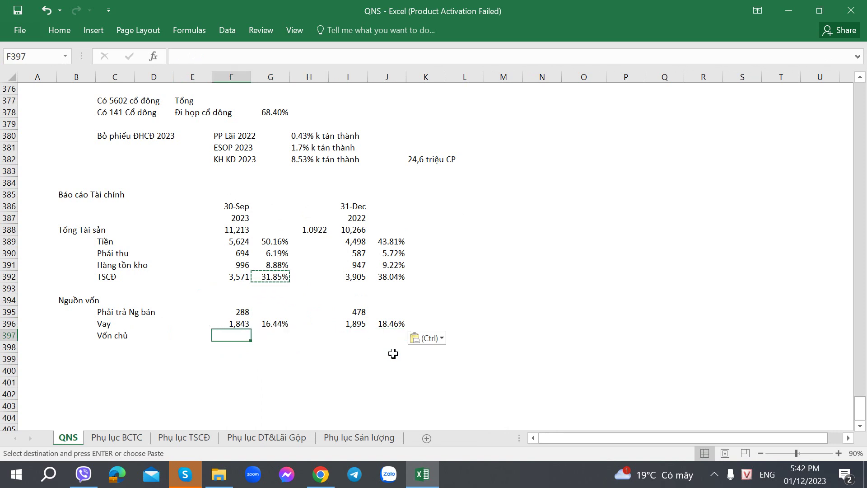
key(alt+Tab)
scroll(394, 353, down, 3)
key(alt+Tab)
text(7932)
Fill the share formula from G396 down into G397 for the September 2023 equity
key(Tab)
key(Up)
key(shift+Down)
key(ctrl+d)
key(Down)
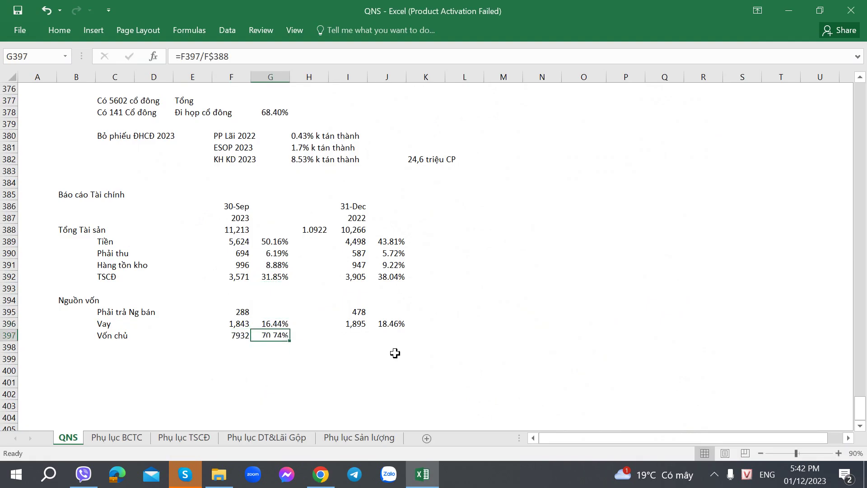
Copy only the thousands-separator formatting of F396 to the equity figure in F397
key(Left)
key(Up)
key(ctrl+c)
right_click(224, 340)
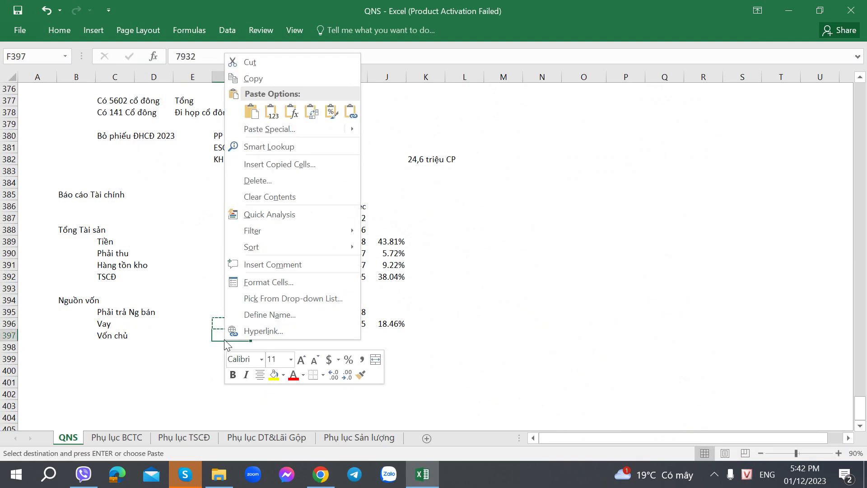
key(r)
Enter the 31 December 2022 owners' equity from the PDF, 7464, in I397
key(Right)
key(Right)
key(Right)
key(Right)
key(alt+Tab)
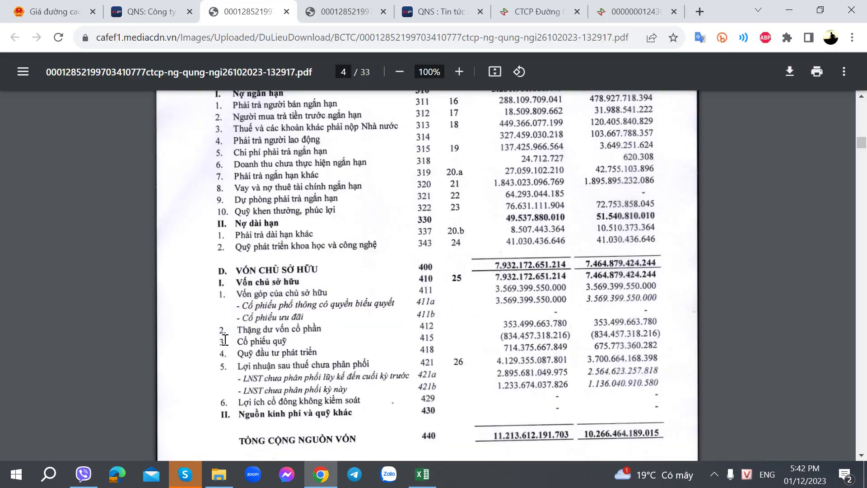
key(alt+Tab)
text(7464)
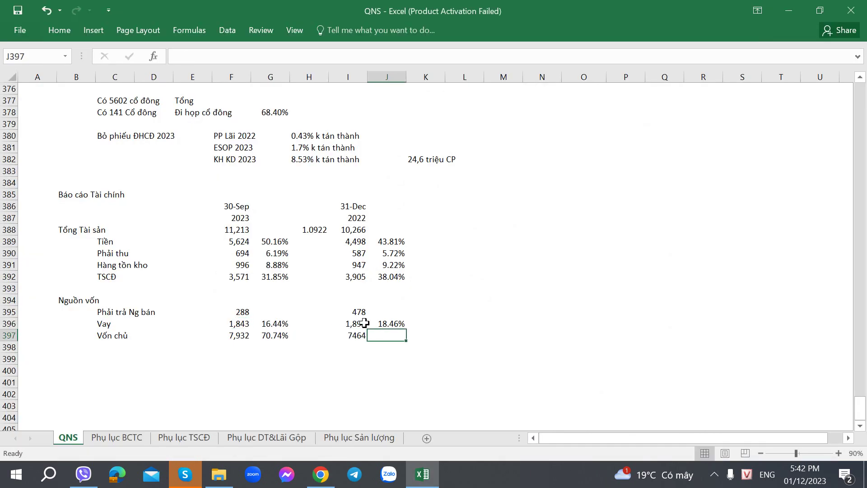
Copy only the thousands-separator formatting of I396 to the December 2022 equity figure in I397
key(Left)
key(Up)
key(ctrl+c)
right_click(353, 340)
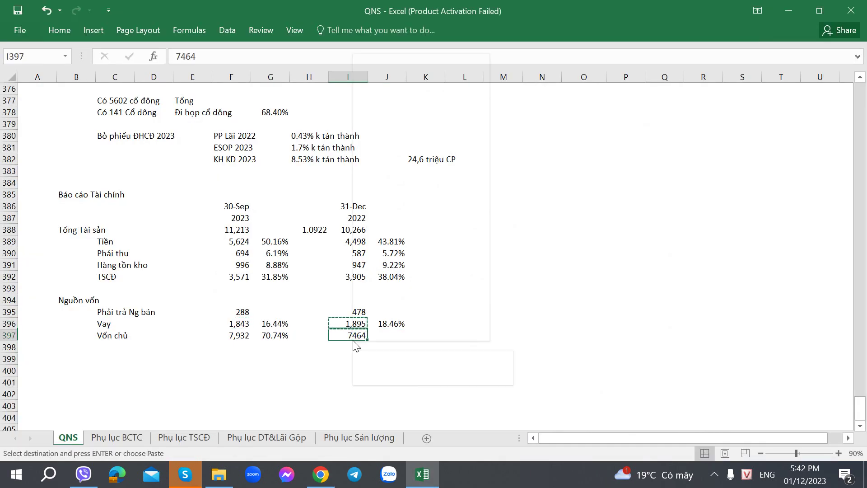
key(r)
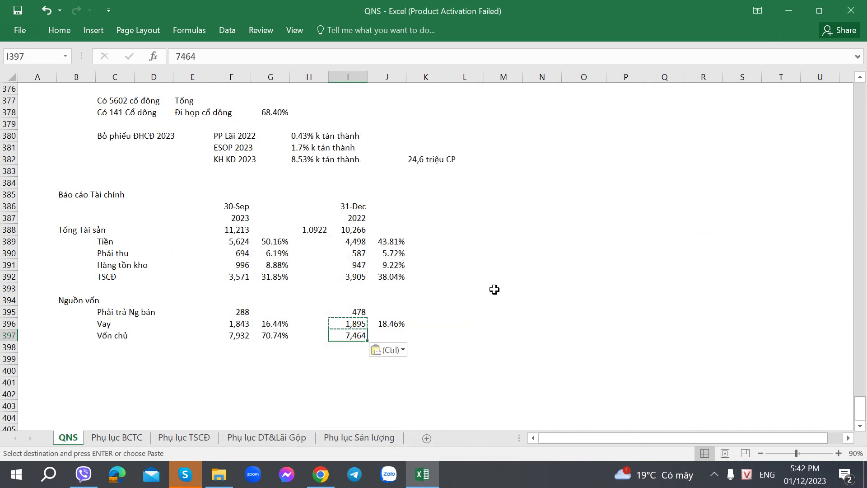
Copy the share formula from J396 into J397 for the December 2022 equity
key(Up)
key(Right)
key(ctrl+c)
key(Down)
key(ctrl+v)
key(Down)
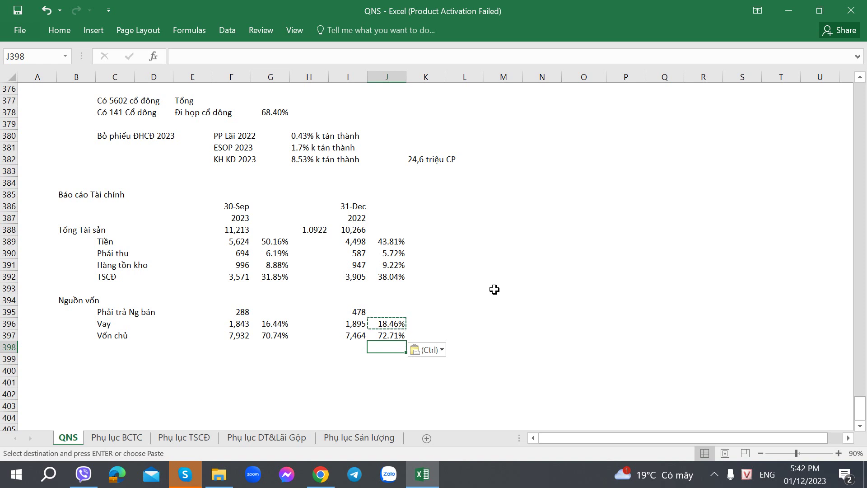
click(263, 345)
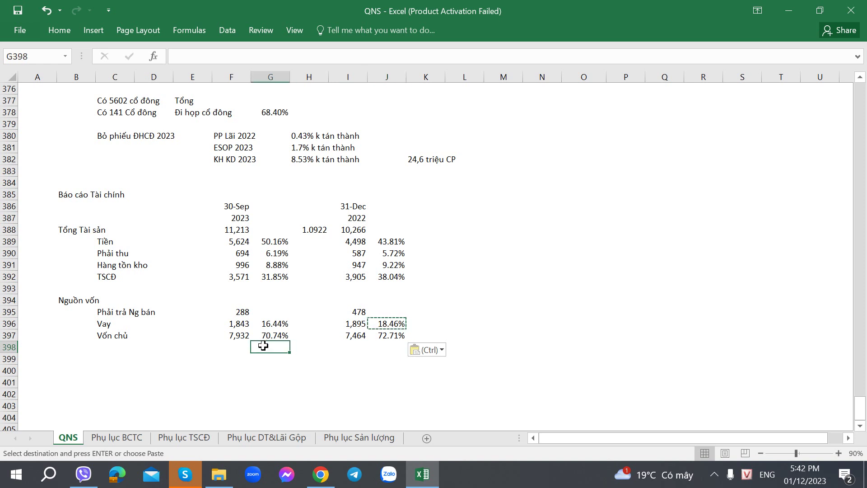
click(234, 349)
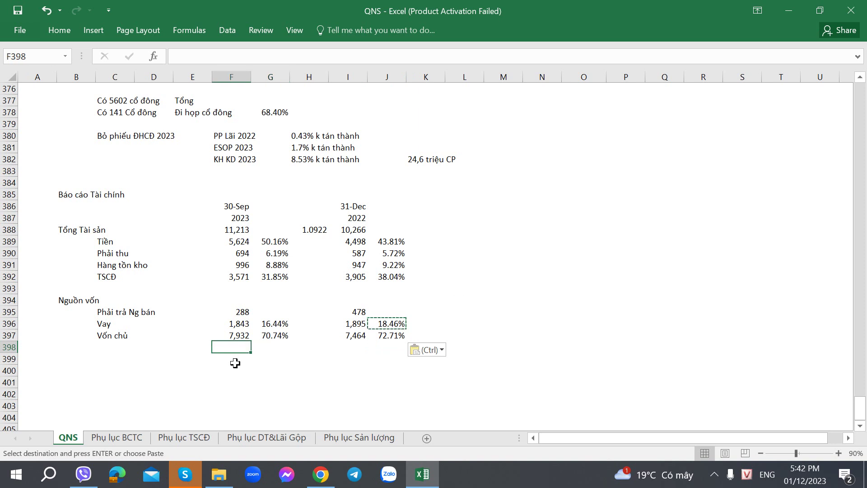
click(236, 360)
click(238, 334)
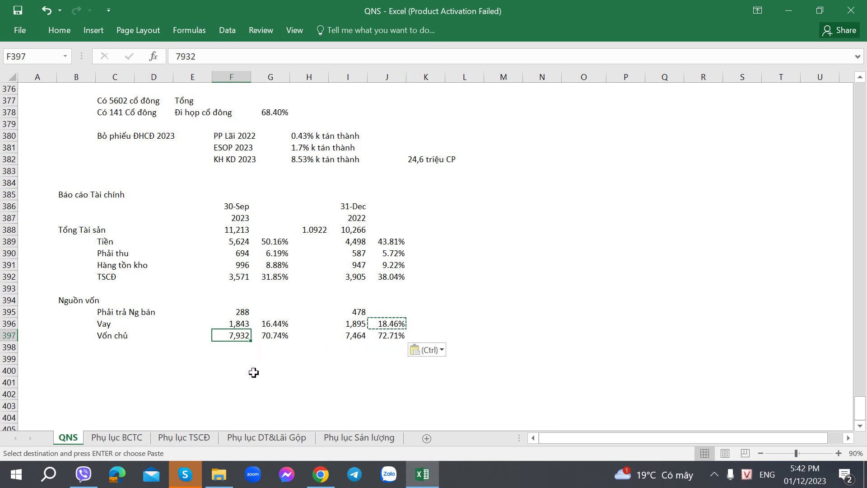
Switch to Chrome and examine the 30 September 2023 treasury shares line in the PDF and QNS's dividend history on CafeF
key(alt+Tab)
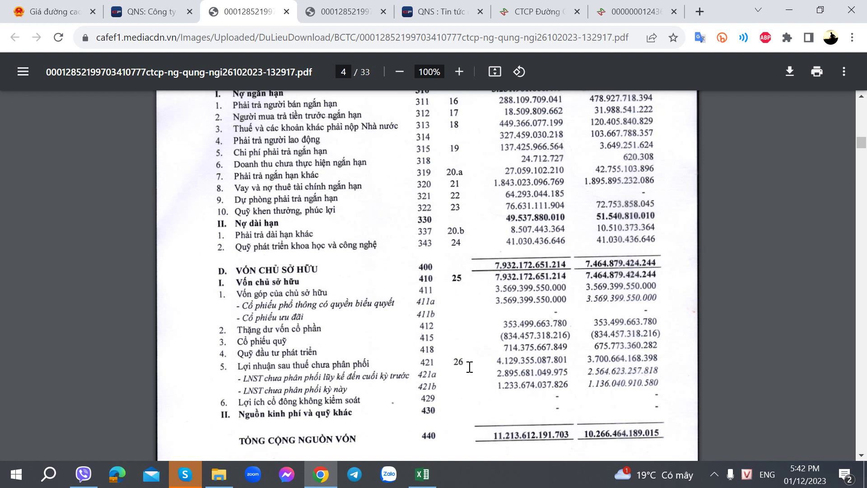
drag(497, 338, 569, 339)
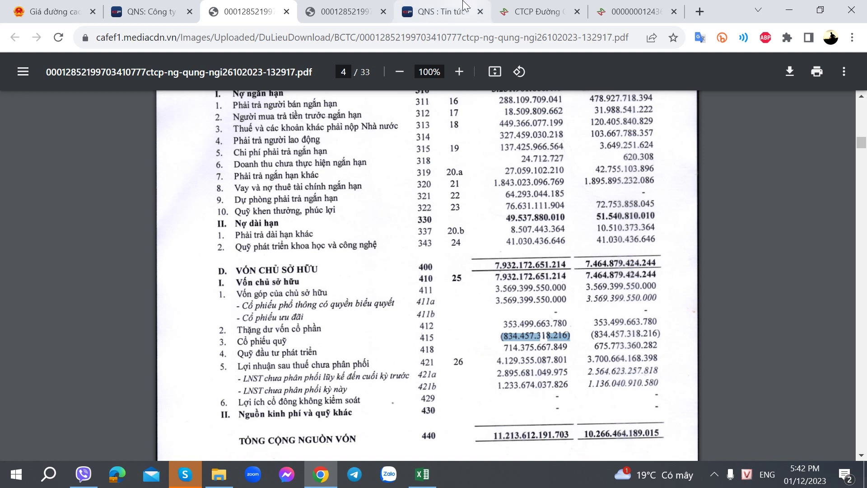
click(149, 11)
scroll(420, 220, up, 6)
scroll(420, 220, up, 7)
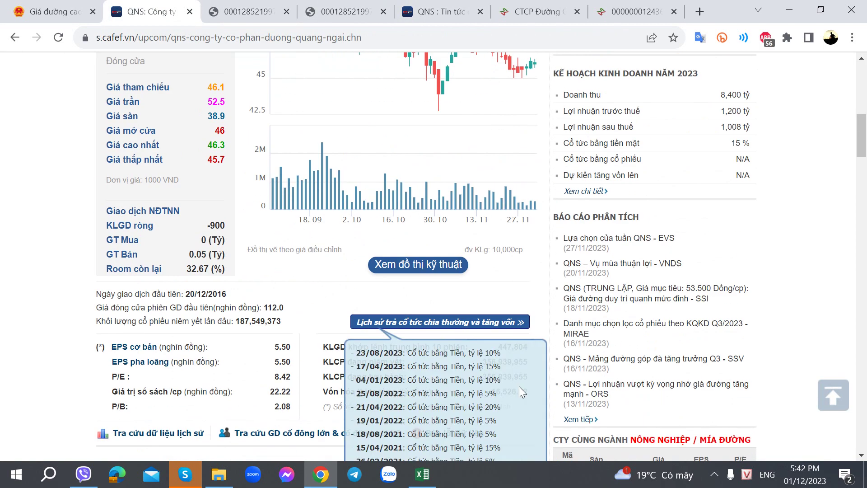
click(238, 8)
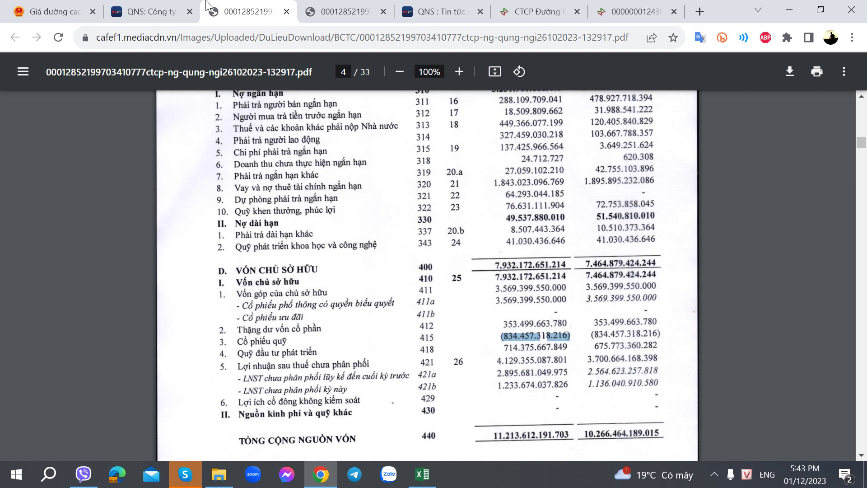
click(318, 6)
click(257, 6)
Compare the liabilities and equity lines of the PDF balance sheet with the asset and funding summary in Excel
key(alt+Tab)
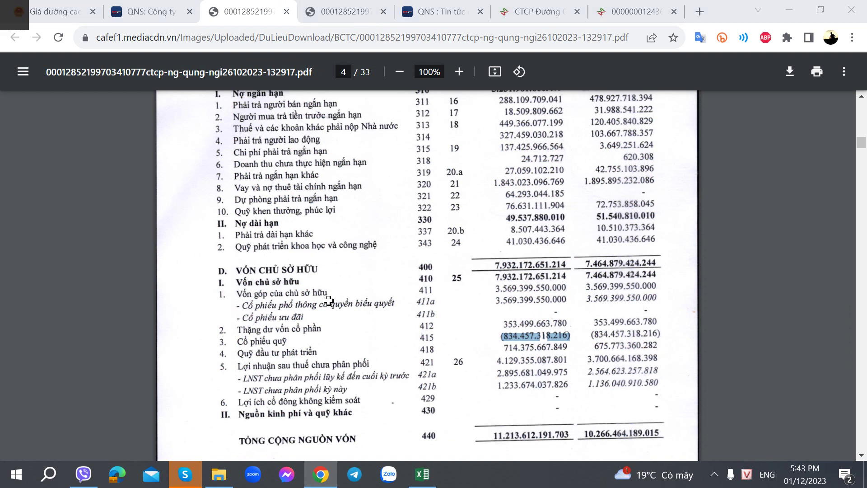
scroll(262, 308, down, 2)
click(119, 277)
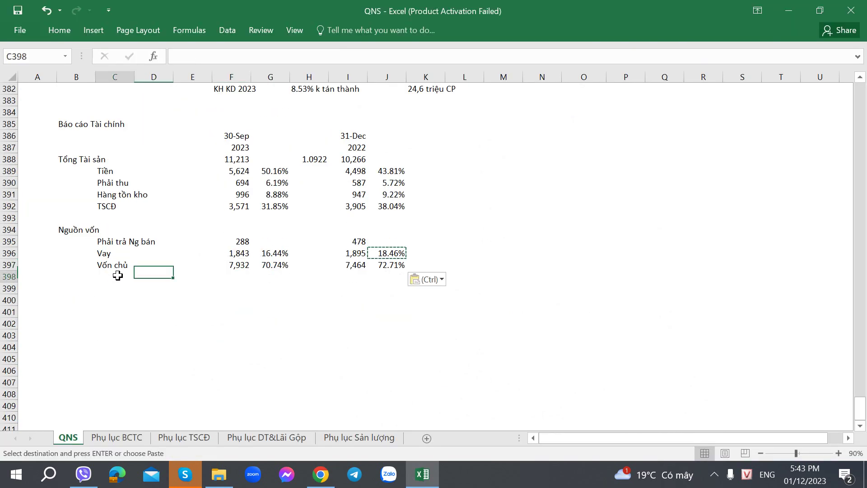
key(alt+Tab)
scroll(152, 284, down, 14)
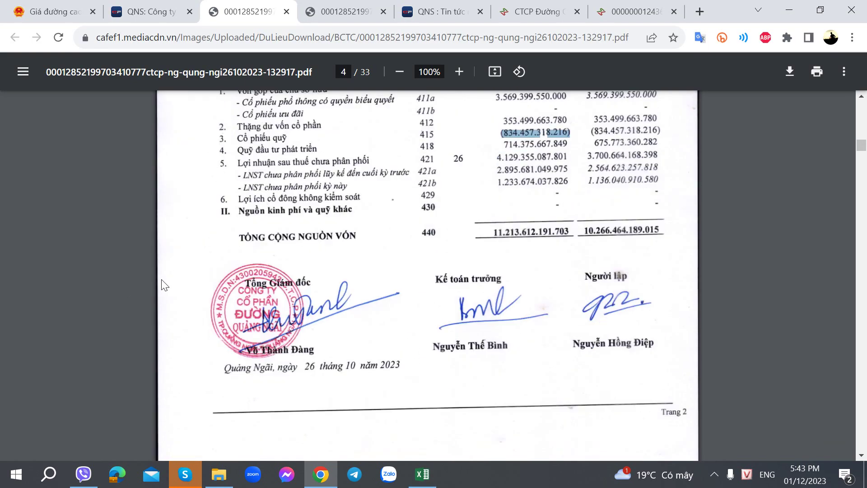
scroll(162, 285, up, 5)
key(alt+Tab)
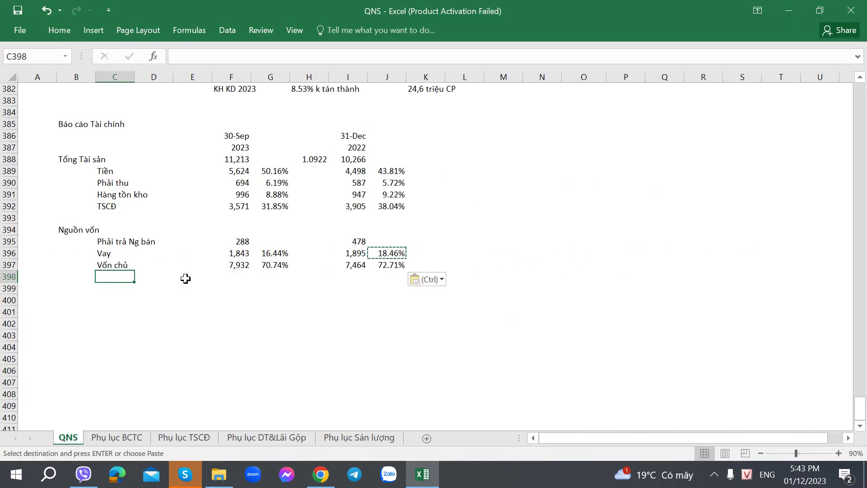
click(237, 203)
key(alt+Tab)
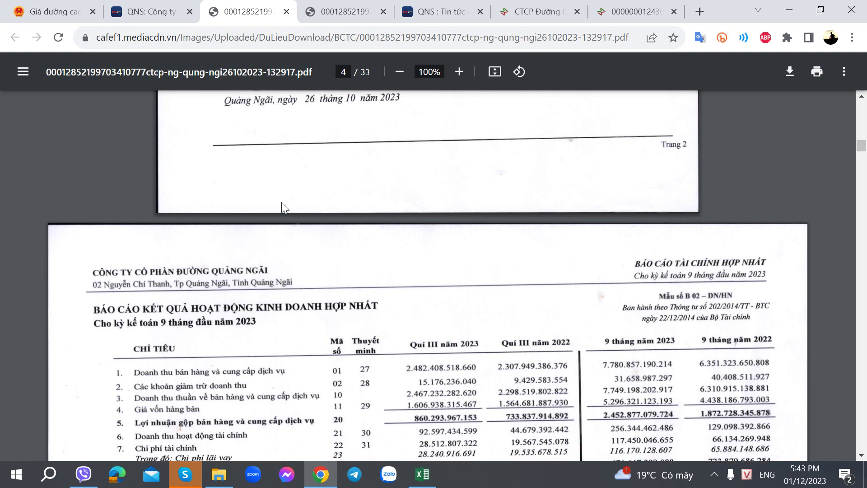
scroll(281, 202, up, 10)
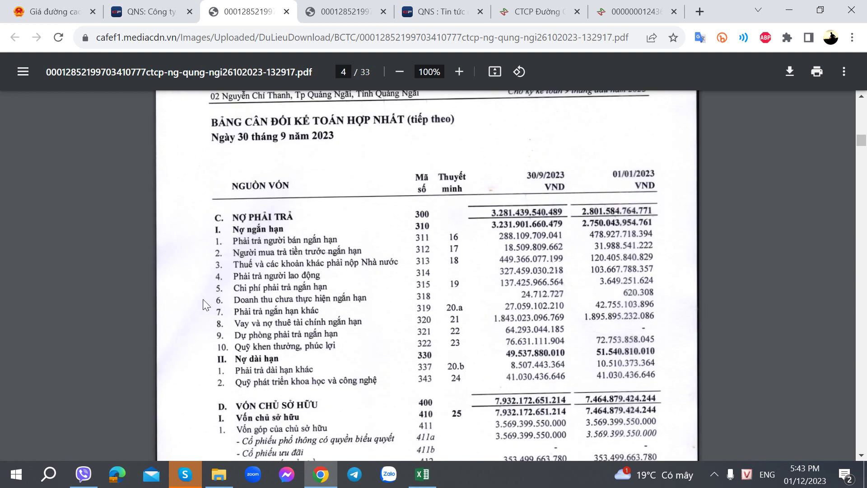
Switch back to Excel and enter the label Vay ròng in C399
key(alt+Tab)
click(112, 284)
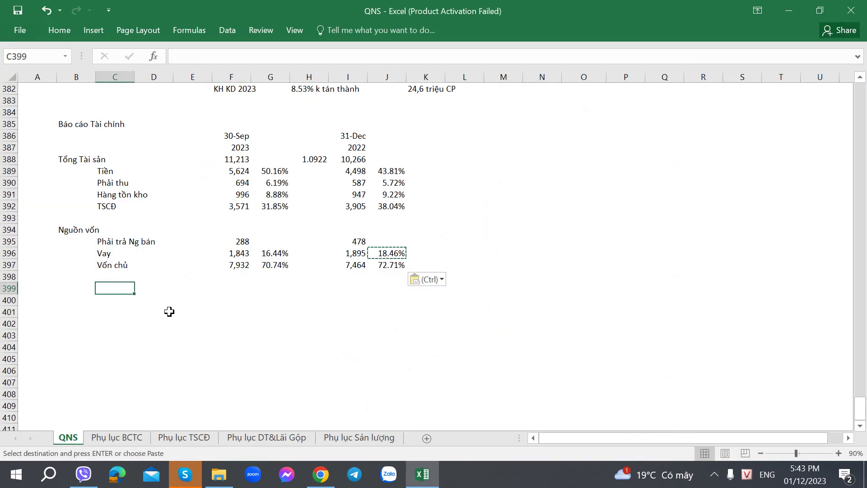
text(Vay rò)
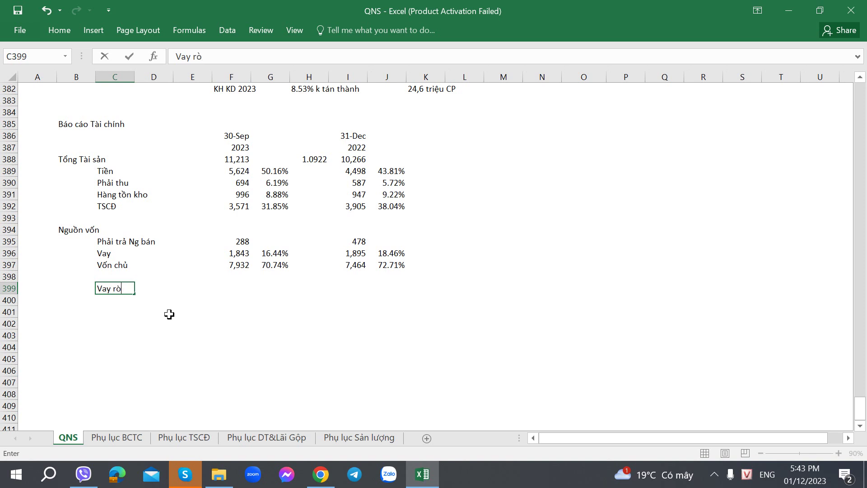
text(ng)
key(Right)
Calculate the September 2023 net borrowing in F399 as loans minus cash with =F396-F389
key(Right)
key(Right)
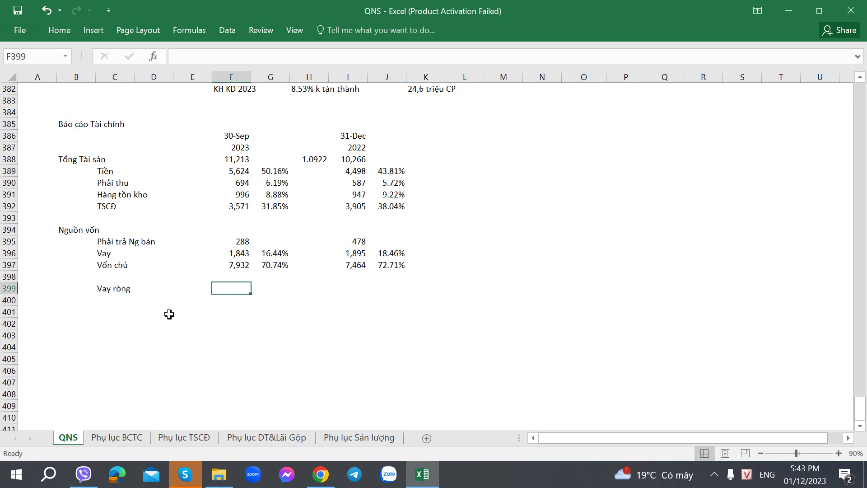
text(=)
key(Up)
key(Up)
key(Up)
text(-)
key(Up)
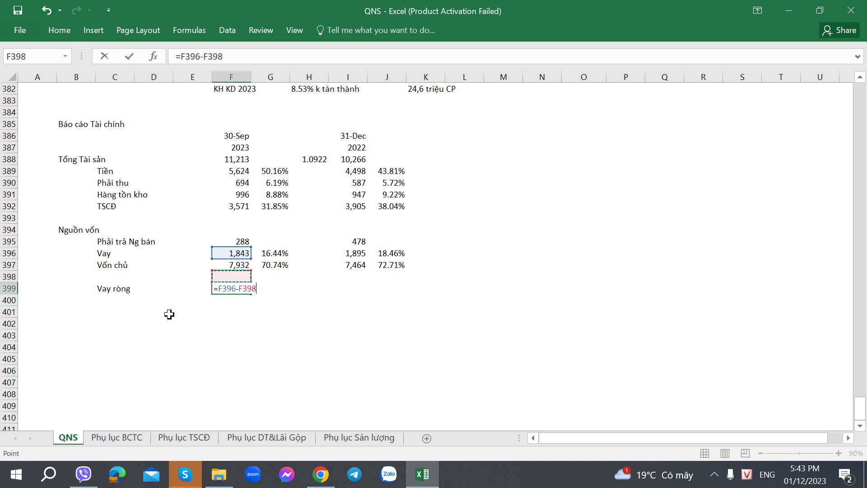
key(Up)
key(Up)
key(Up)
key(Up)
key(Up)
key(Up)
key(Up)
key(Up)
key(Up)
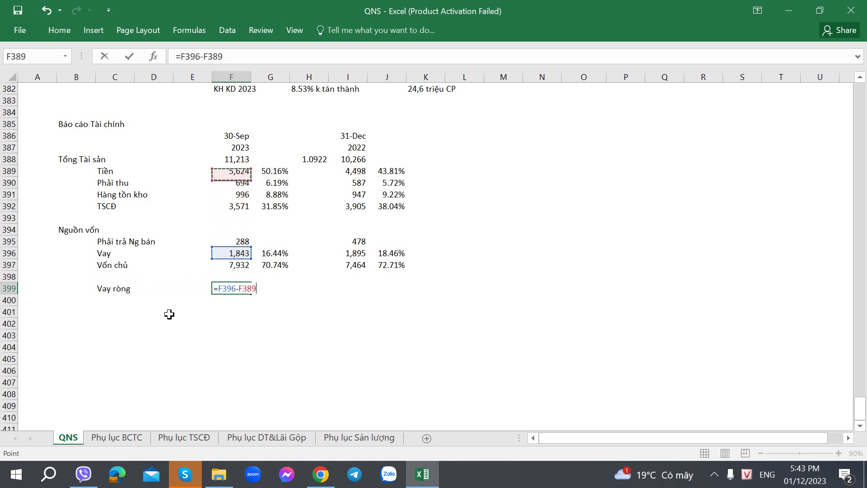
key(Return)
Copy the net borrowing formula from F399 into I399 for December 2022
key(ctrl+Left)
key(Right)
key(Right)
key(Right)
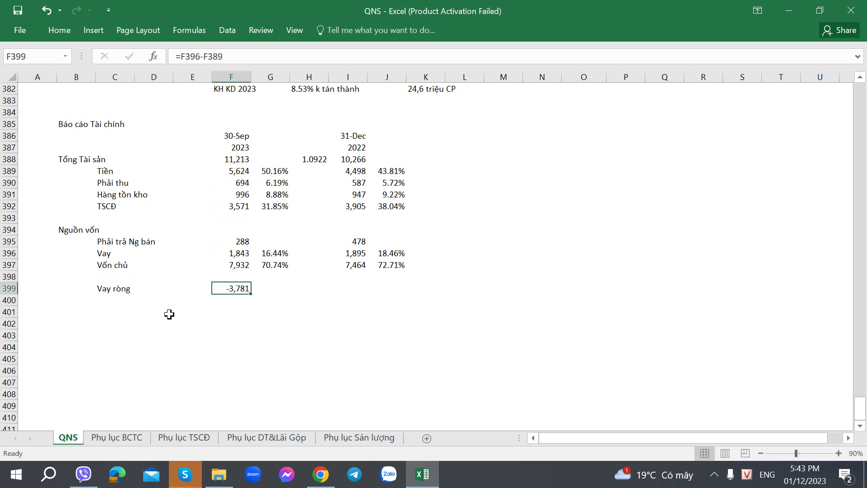
key(ctrl+c)
key(Right)
key(Right)
key(Right)
key(ctrl+v)
Check the payables in the PDF balance sheet and enter the note Công Nợ - OK in C400
key(Down)
key(Left)
key(Left)
key(Left)
key(Left)
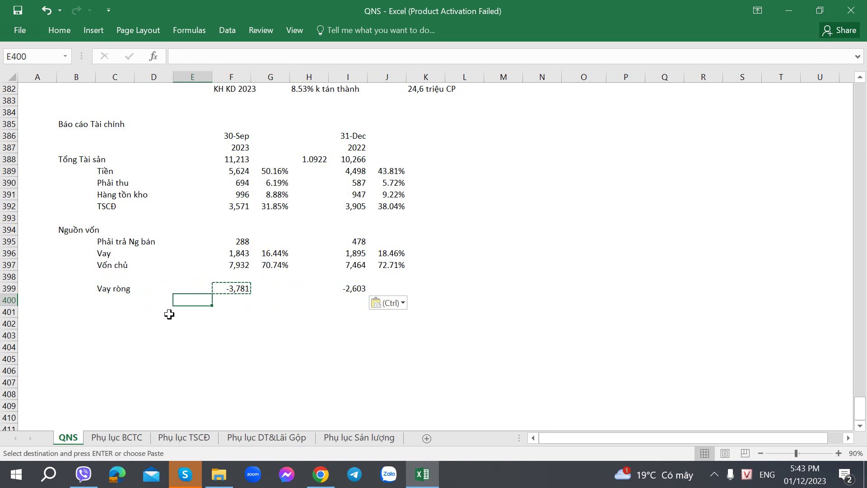
key(Left)
key(Left)
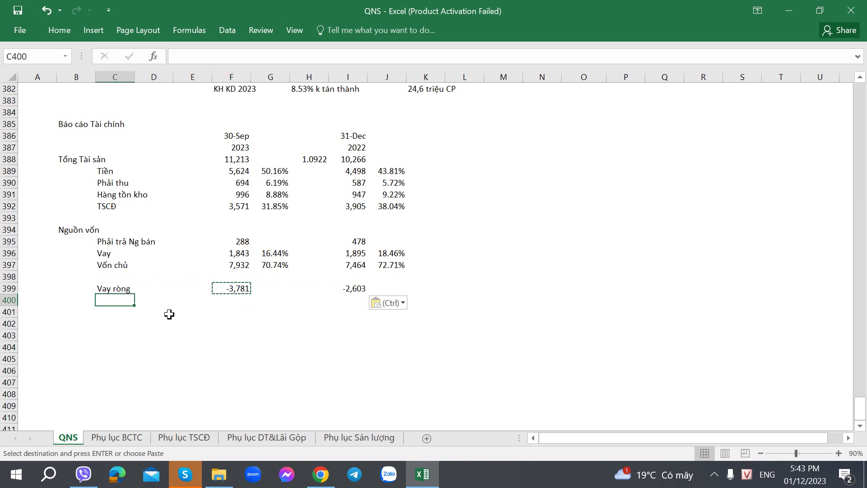
key(alt+Tab)
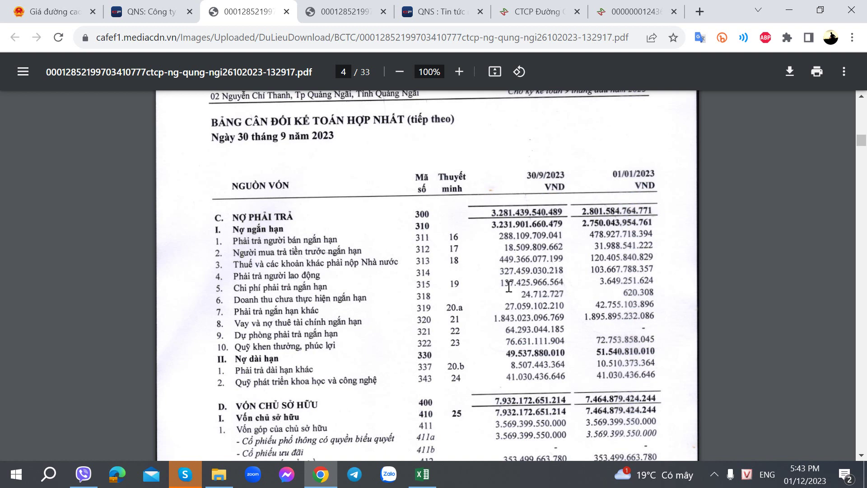
key(alt+Tab)
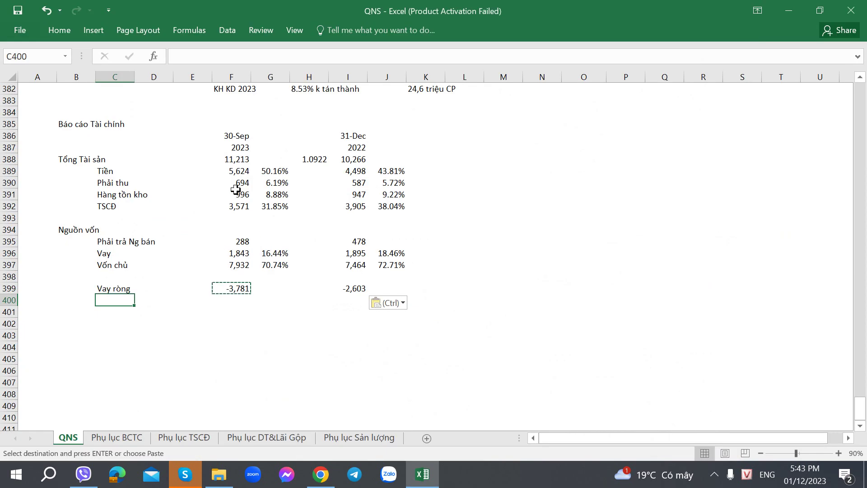
key(alt+Tab)
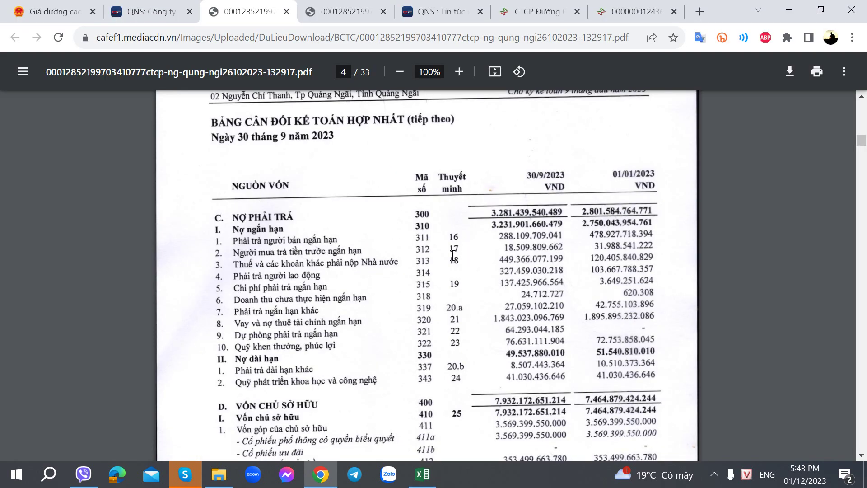
key(alt+Tab)
text(Công)
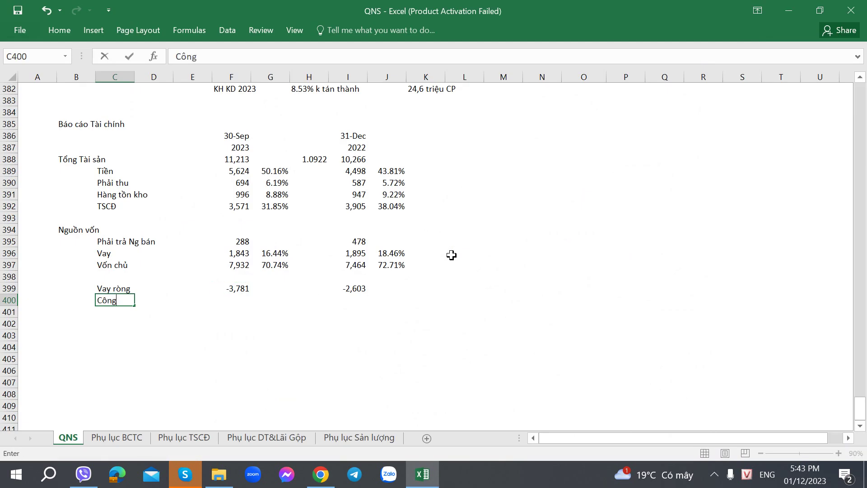
text( No - OK)
key(Tab)
key(Tab)
key(Tab)
Compare the payables in the PDF balance sheet with the receivables and supplier payables in the Excel summary
key(alt+Tab)
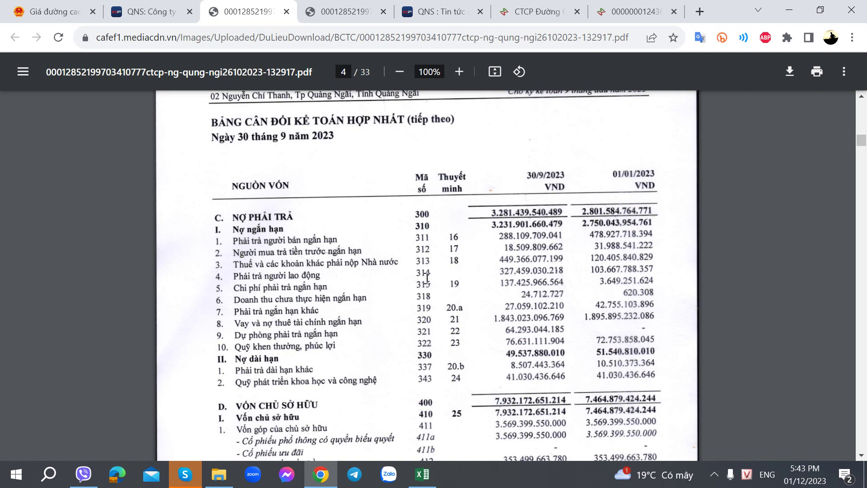
key(alt+Tab)
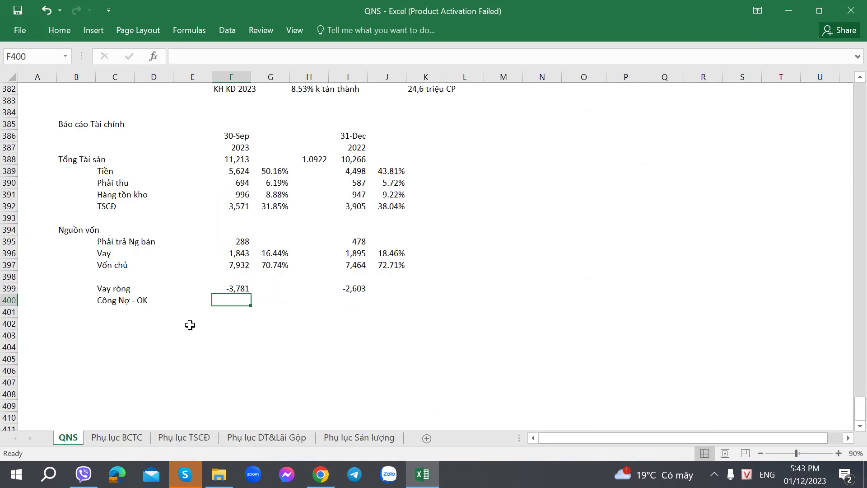
key(alt+Tab)
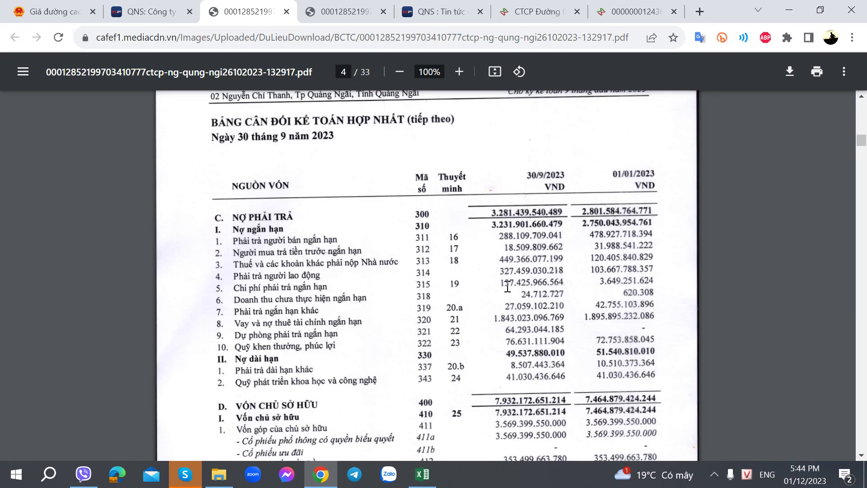
key(alt+Tab)
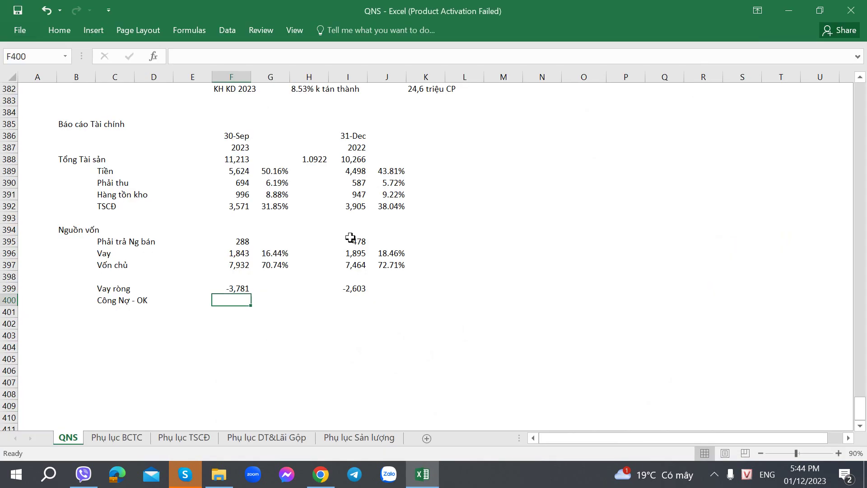
click(239, 182)
key(alt+Tab)
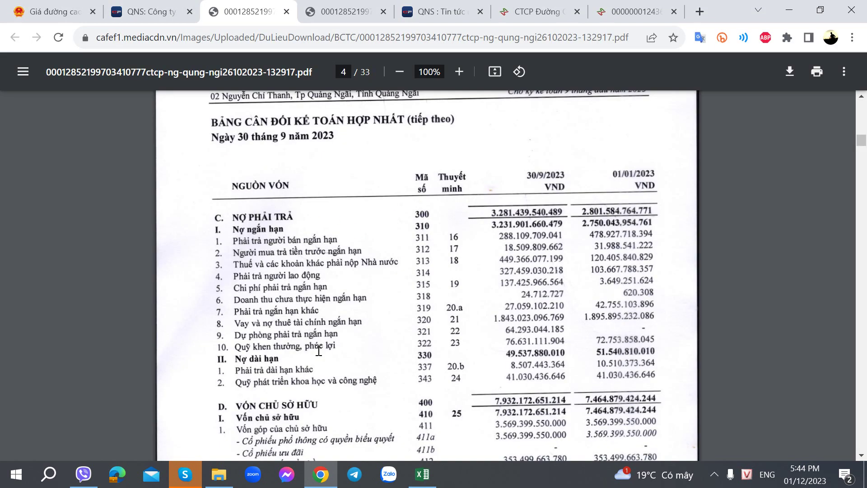
key(alt+Tab)
click(115, 314)
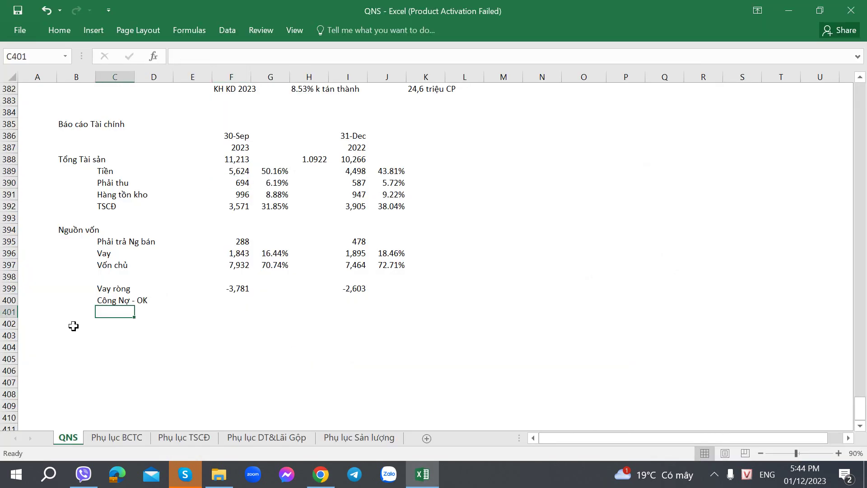
click(74, 326)
key(Up)
key(Up)
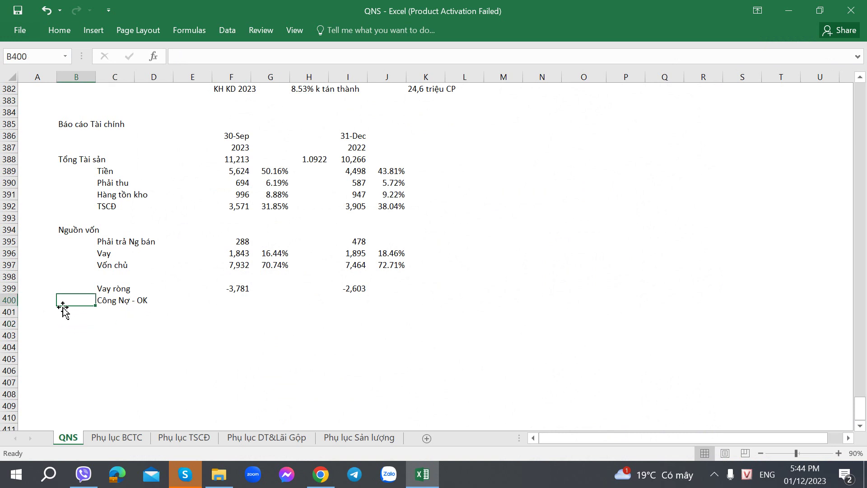
Extend the payables note in C400 so it reads Công Nợ - OK - An toàn
click(107, 301)
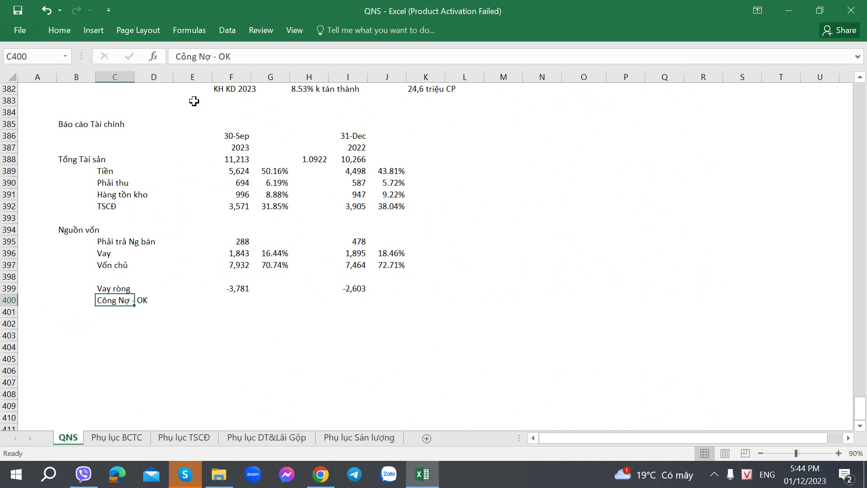
click(264, 57)
text(- An toàn)
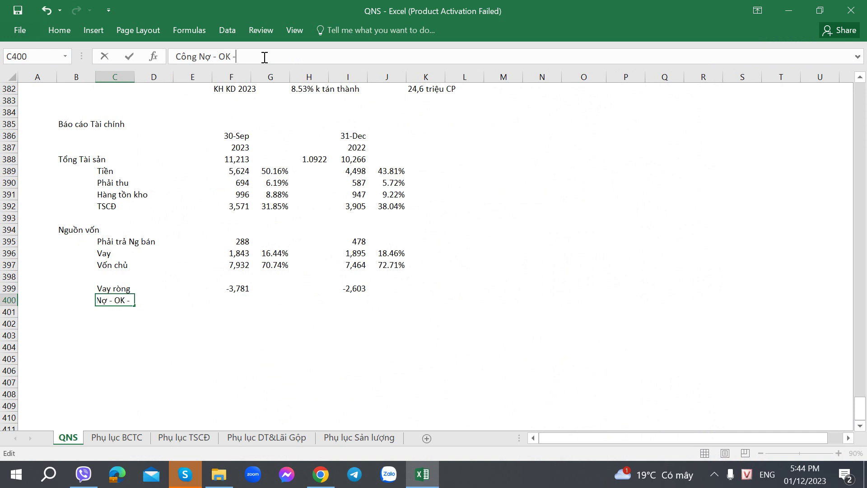
key(Return)
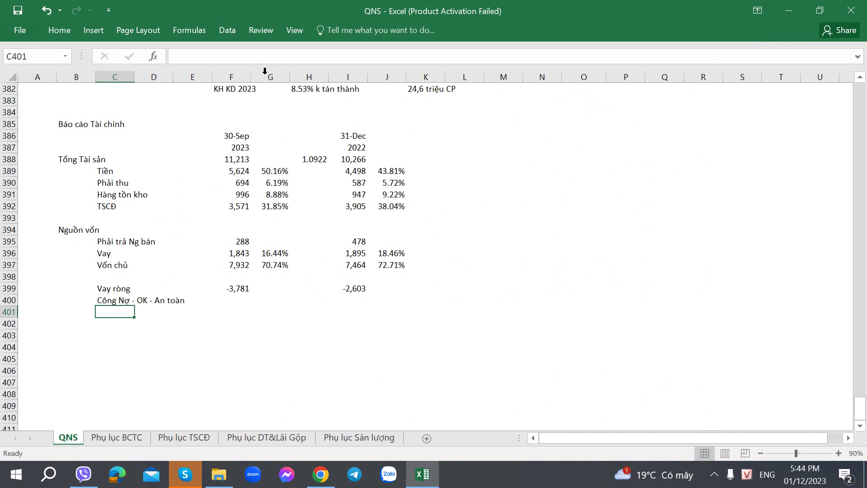
Check the equity section of the PDF balance sheet and the financial report list on the CafeF QNS page in Chrome
key(alt+Tab)
scroll(260, 292, down, 3)
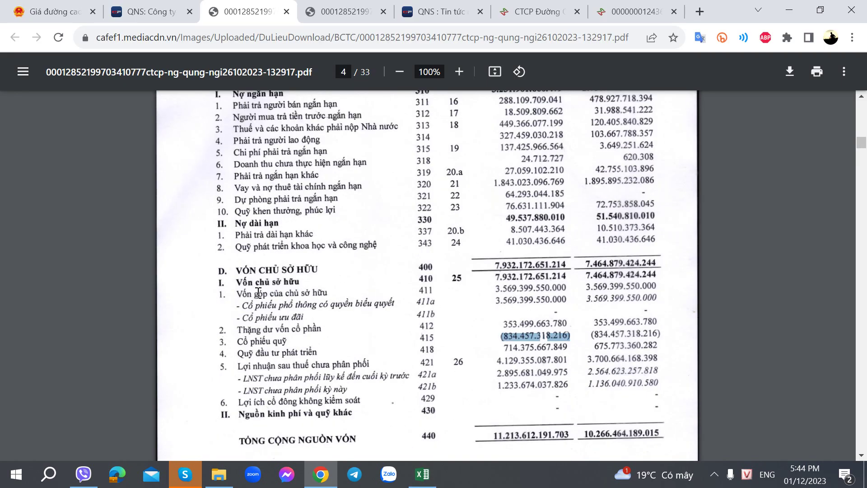
click(149, 11)
scroll(315, 253, down, 10)
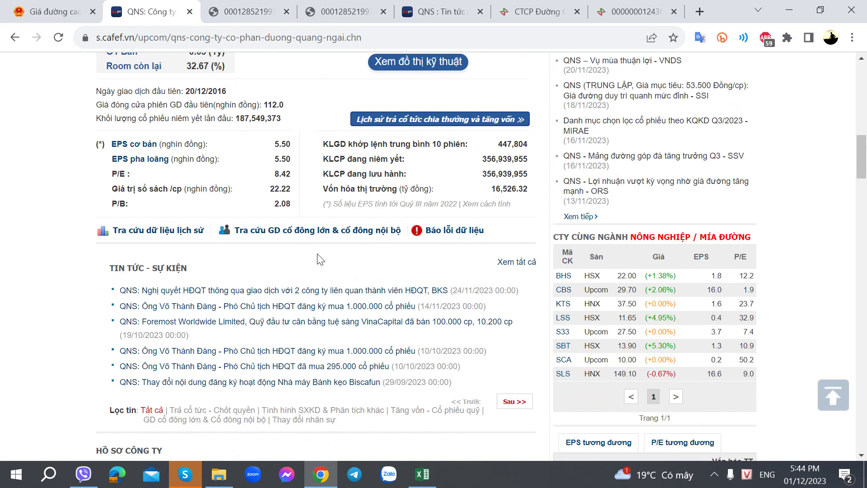
scroll(316, 253, up, 3)
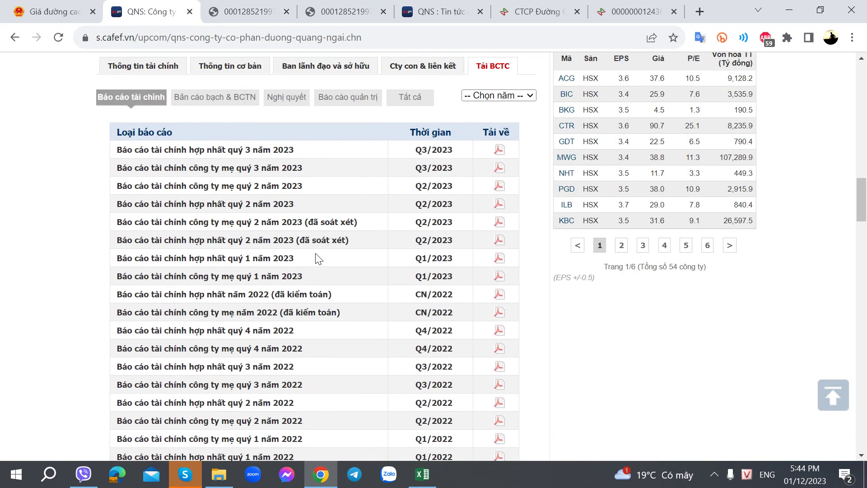
click(239, 11)
key(alt+Tab)
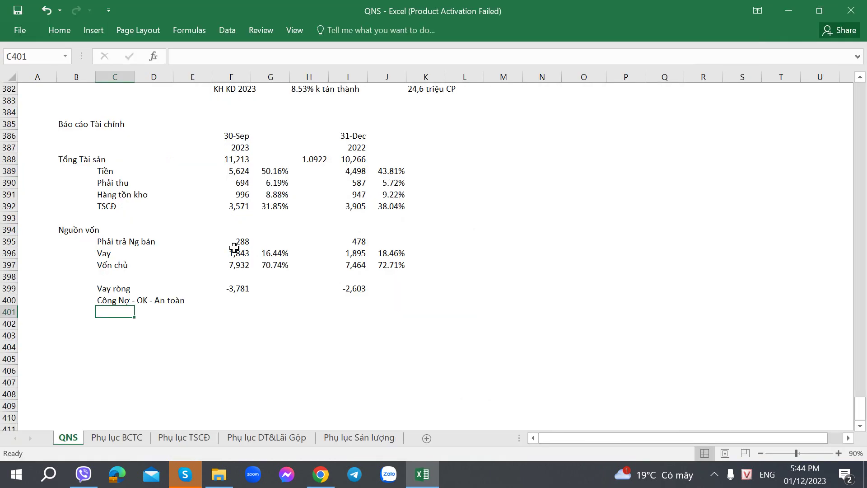
Review the September 2023 and December 2022 balance summary in Excel, including the fixed assets (TSCĐ) row
click(291, 336)
key(alt+Tab)
key(alt+Tab)
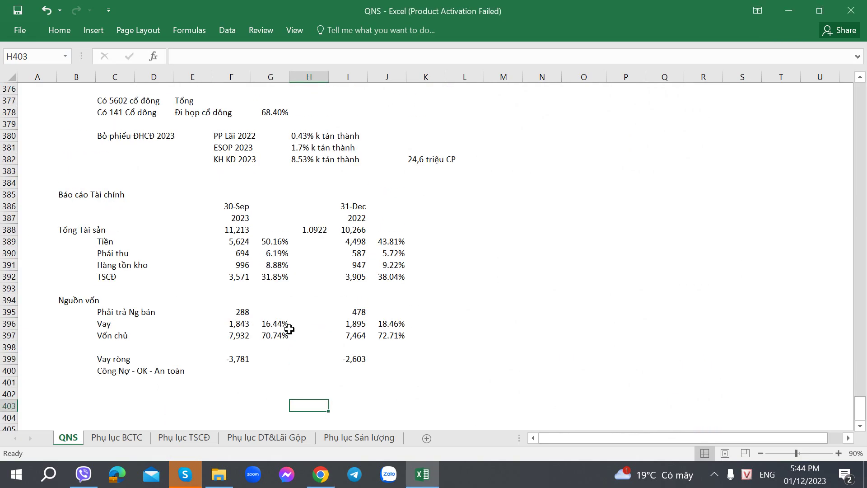
click(343, 311)
click(341, 220)
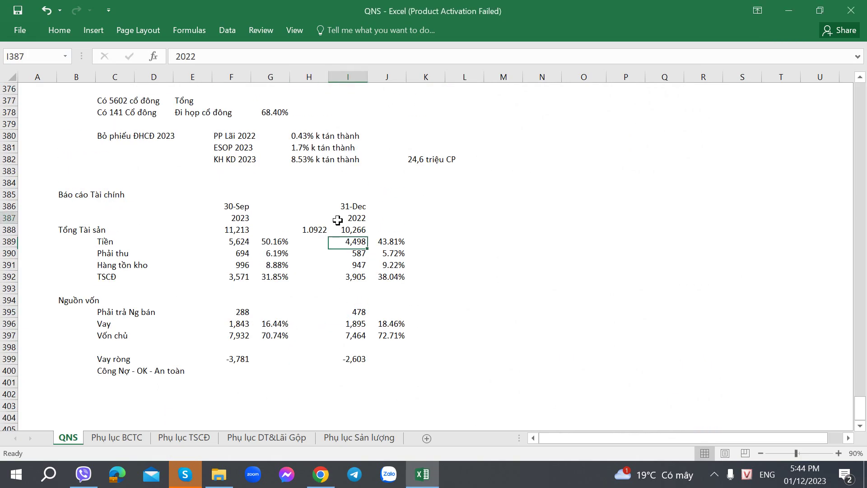
click(347, 205)
click(494, 219)
click(575, 216)
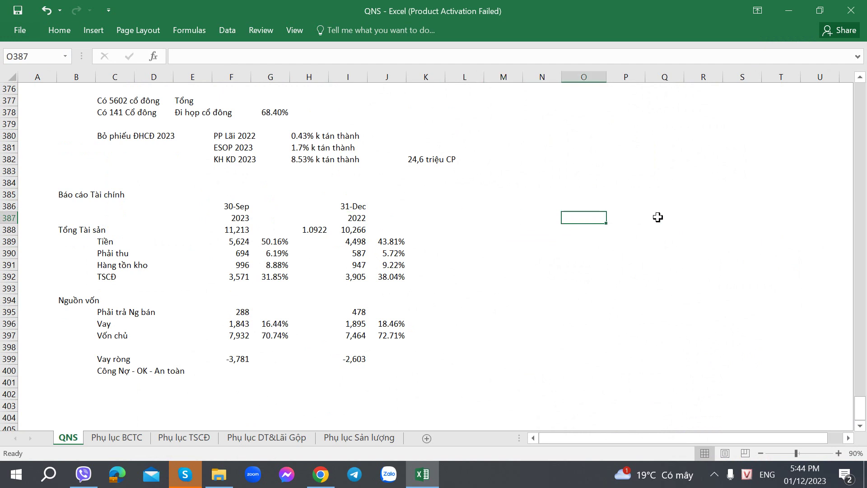
click(658, 218)
click(436, 217)
scroll(171, 341, down, 1)
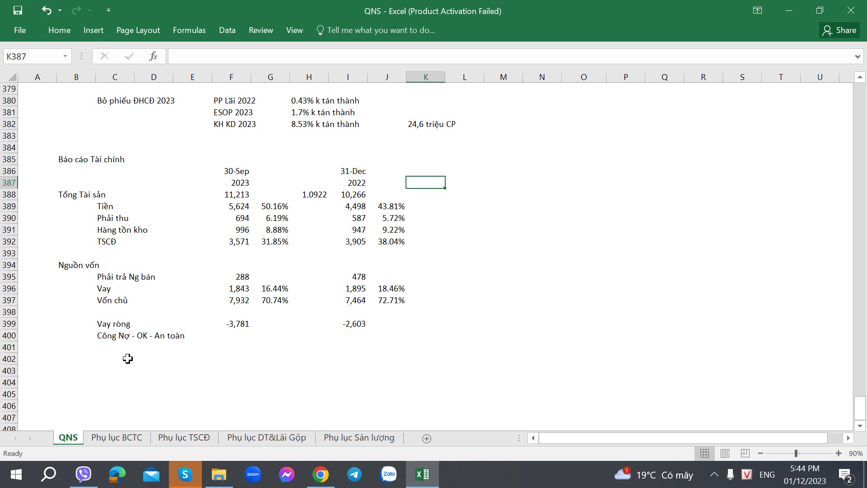
click(242, 252)
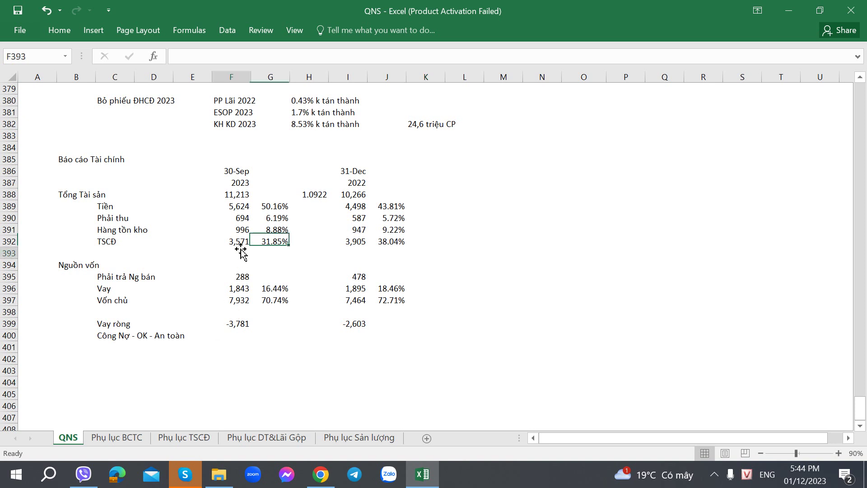
click(242, 245)
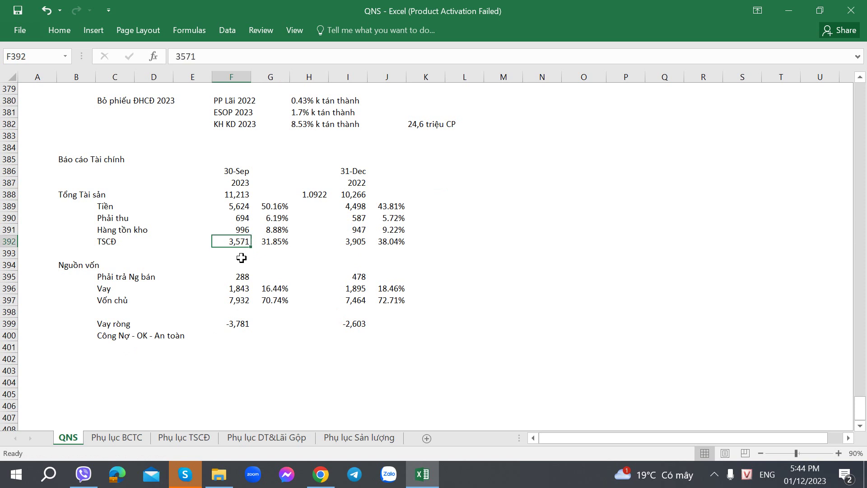
key(alt+Tab)
key(alt+Tab)
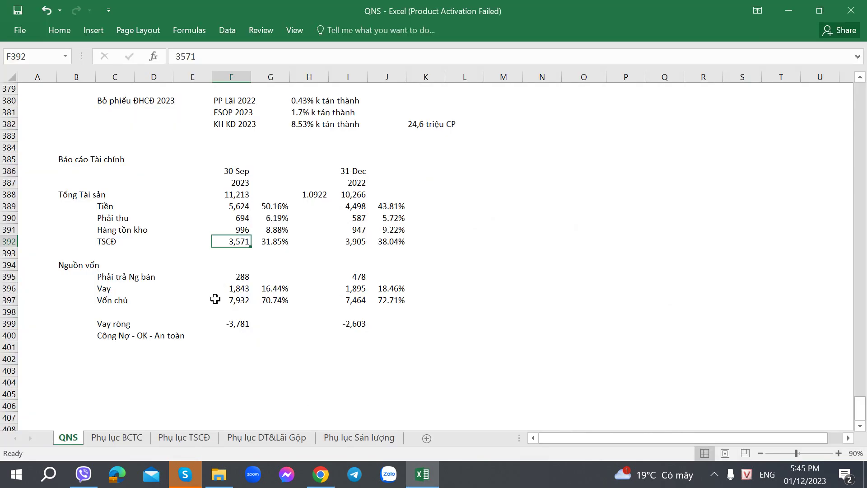